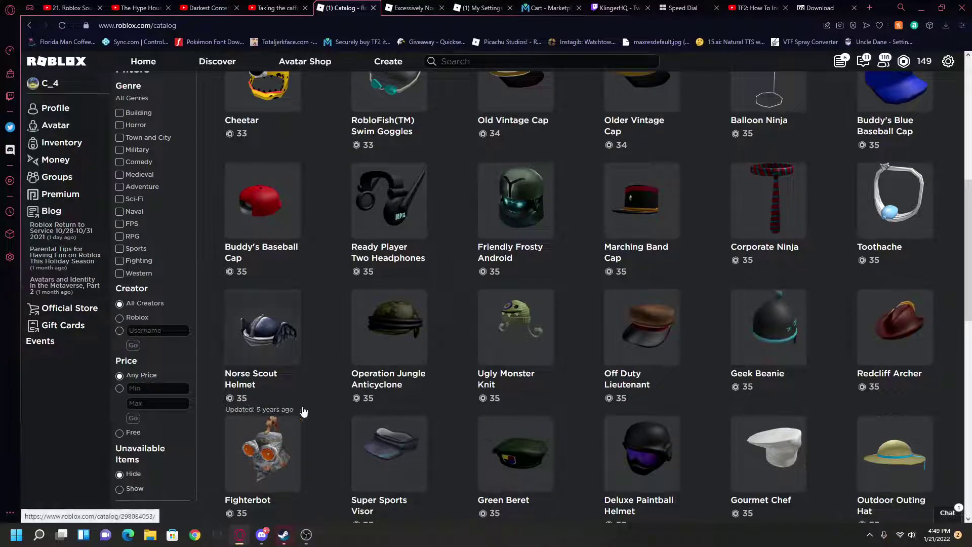
scroll(456, 418, up, 3)
scroll(445, 342, up, 2)
scroll(208, 297, up, 1)
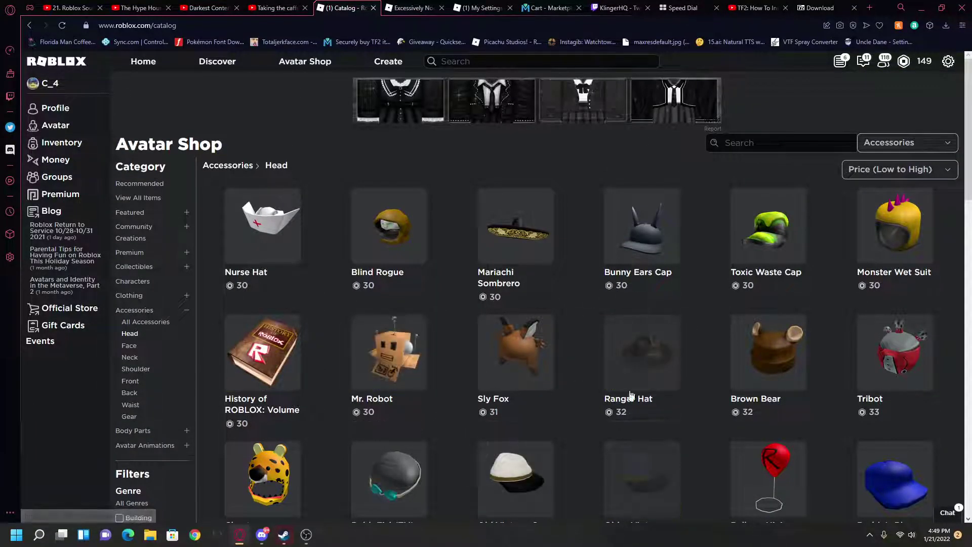
mouse_move(516, 353)
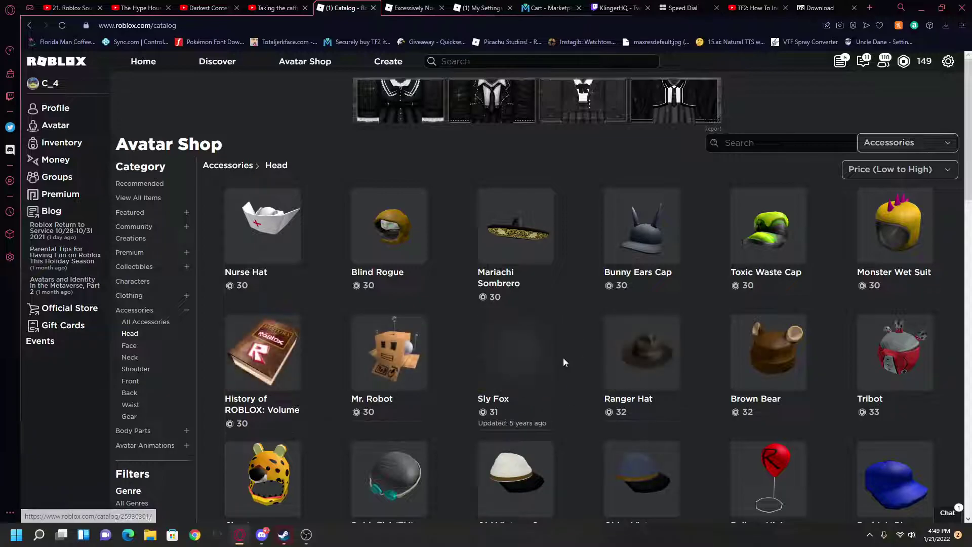
scroll(221, 497, down, 3)
scroll(417, 472, up, 3)
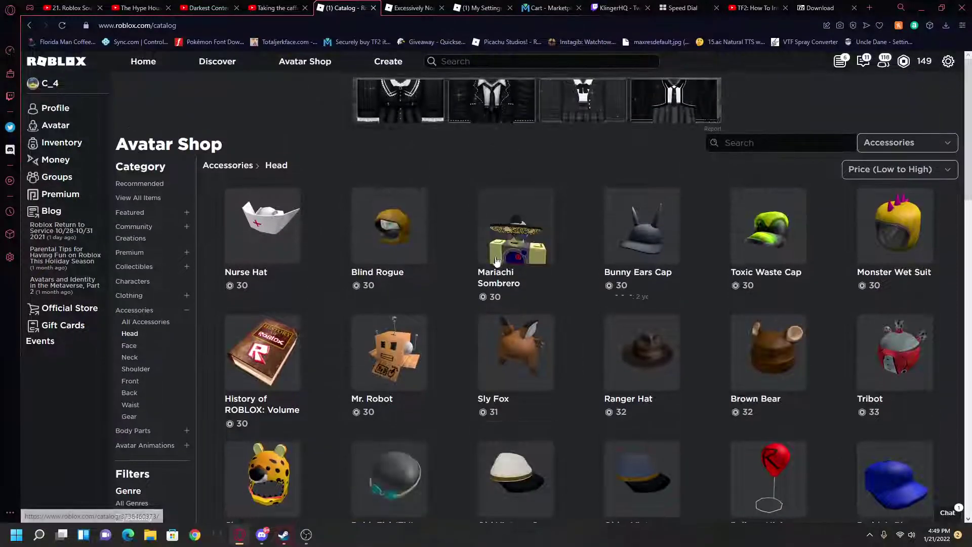
scroll(453, 459, down, 5)
scroll(528, 484, down, 2)
scroll(528, 483, down, 5)
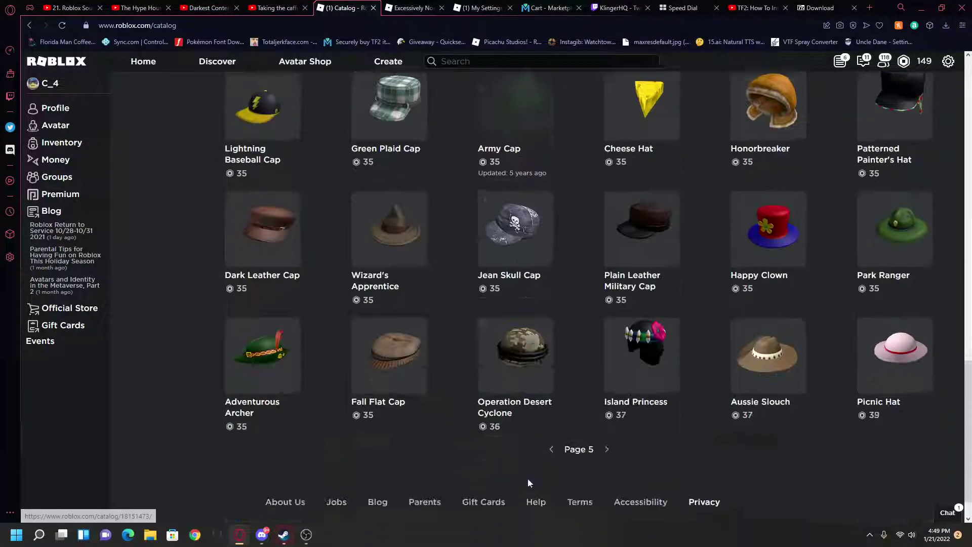
scroll(544, 438, down, 1)
- Page back through the low-to-high Head accessories to the 15-Robux hats on page 1
click(551, 408)
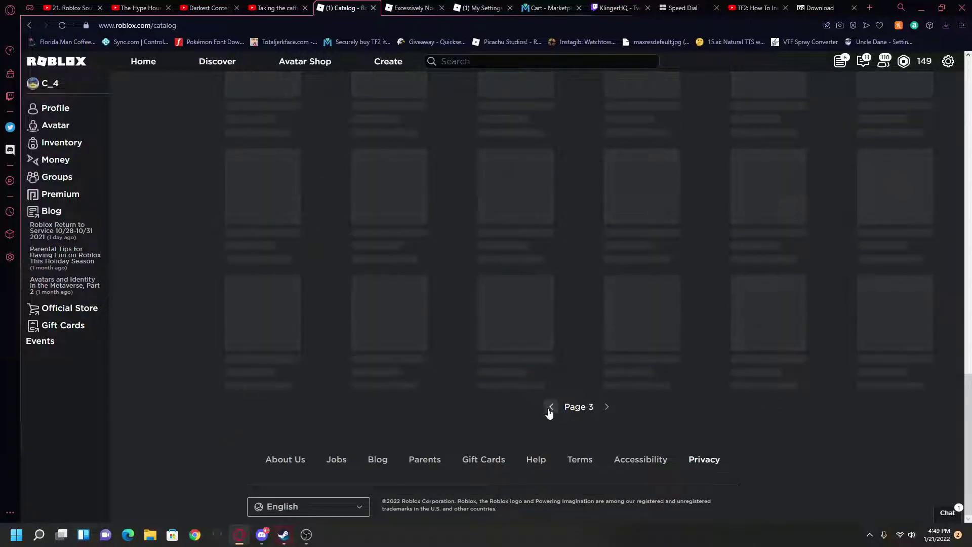
scroll(477, 417, up, 5)
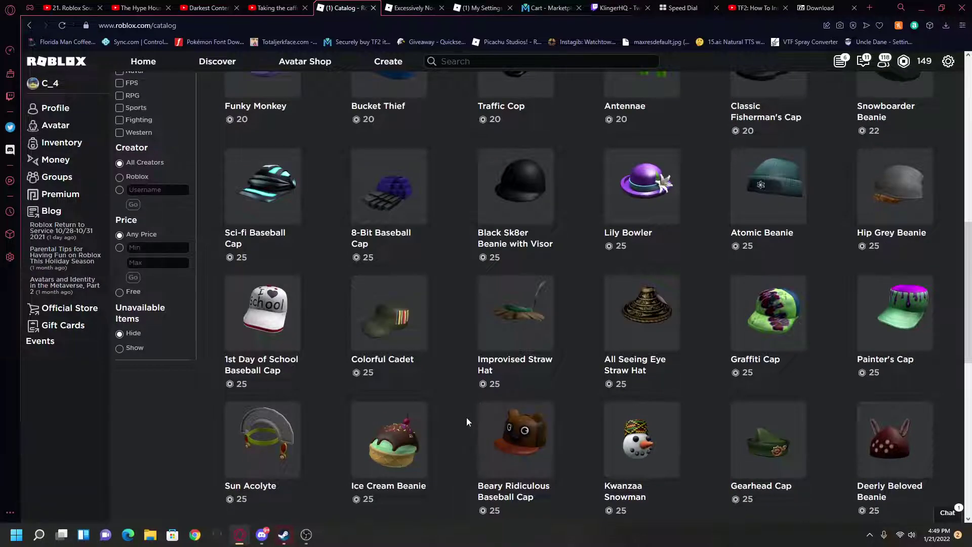
scroll(465, 417, up, 3)
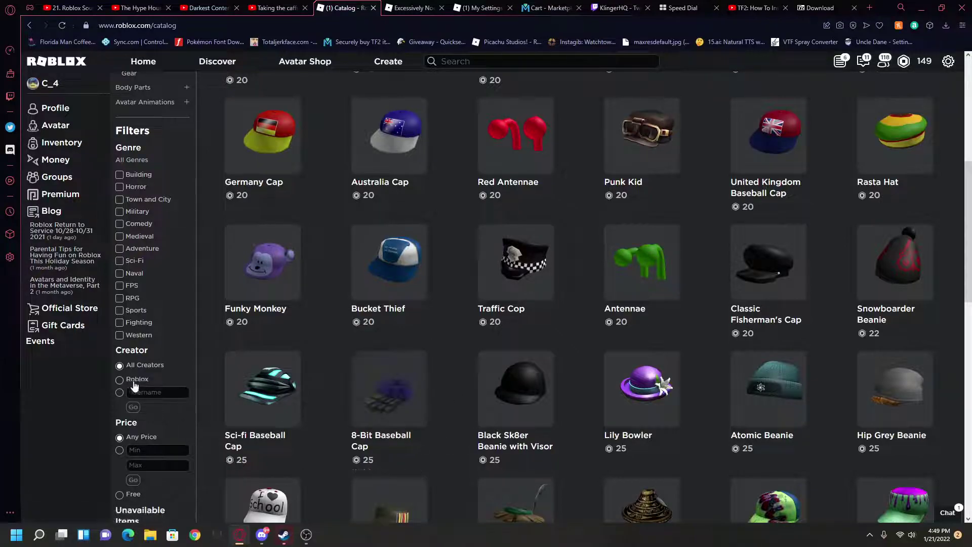
scroll(129, 386, up, 4)
scroll(228, 379, up, 1)
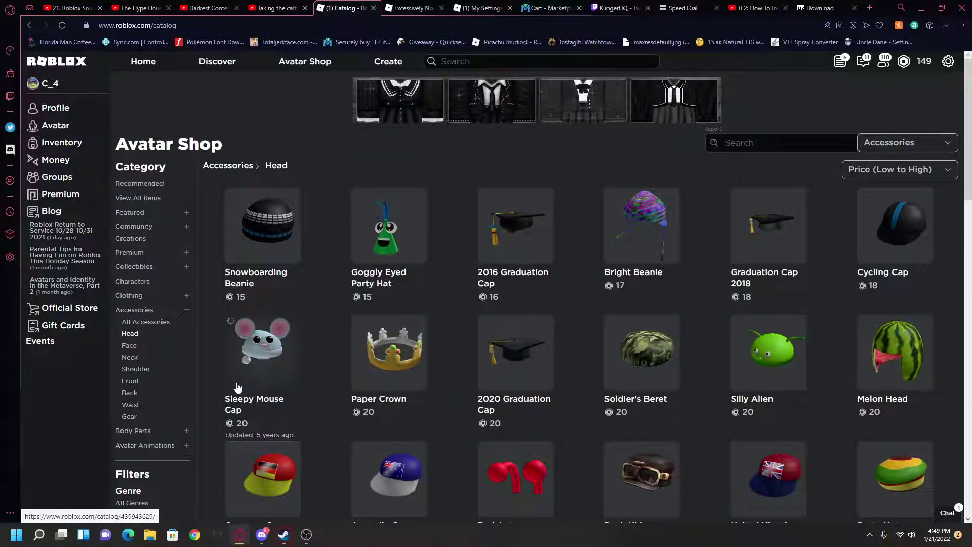
scroll(179, 407, down, 3)
scroll(177, 407, down, 3)
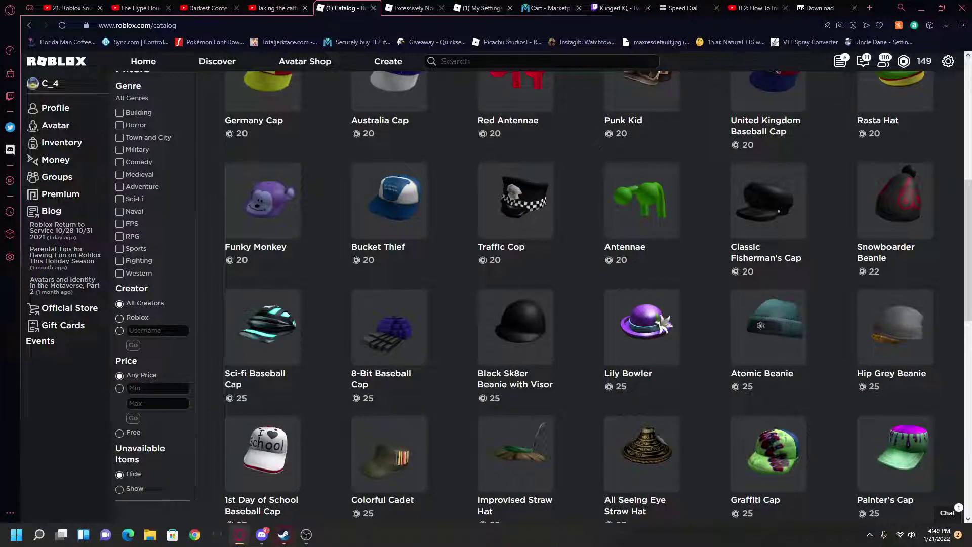
scroll(149, 347, up, 2)
scroll(181, 407, up, 3)
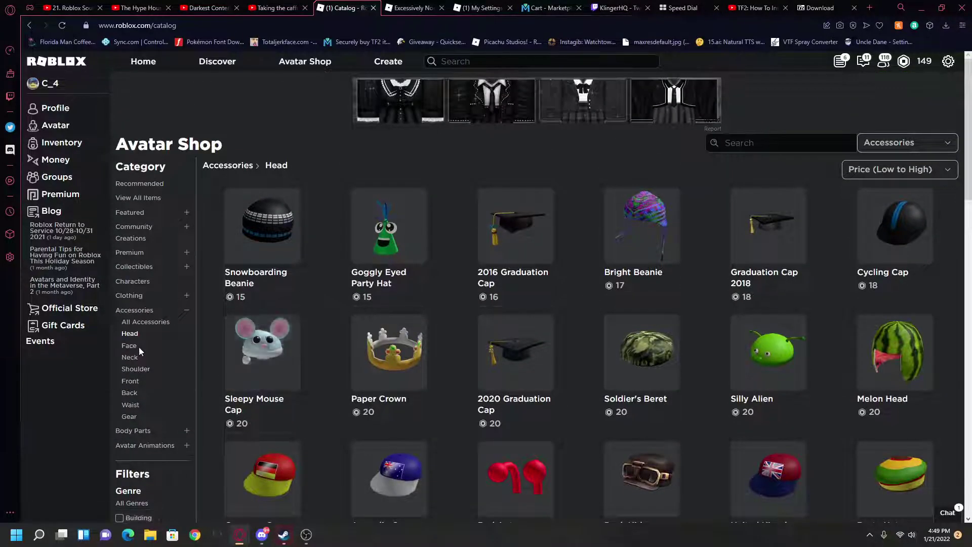
scroll(129, 346, down, 5)
scroll(131, 350, down, 4)
scroll(133, 353, up, 4)
scroll(138, 363, up, 5)
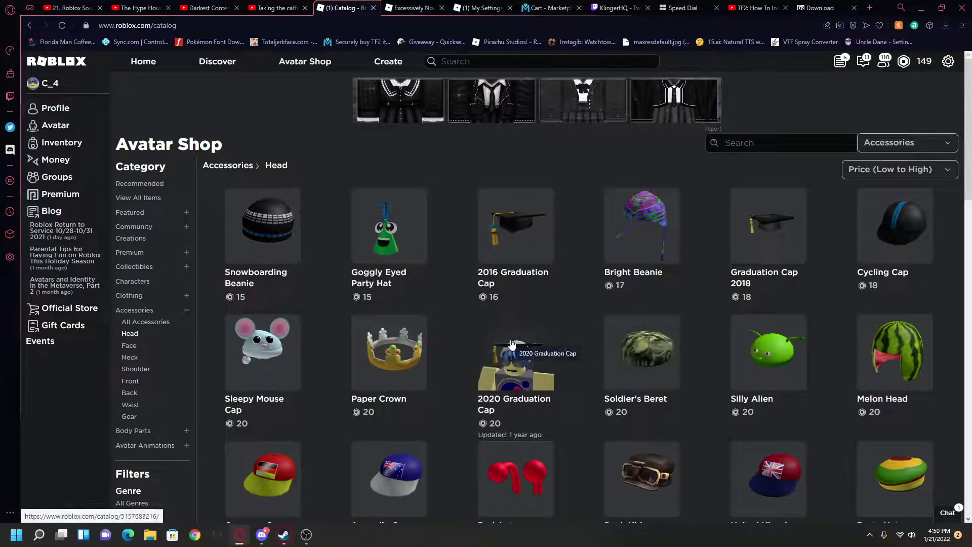
scroll(330, 336, down, 3)
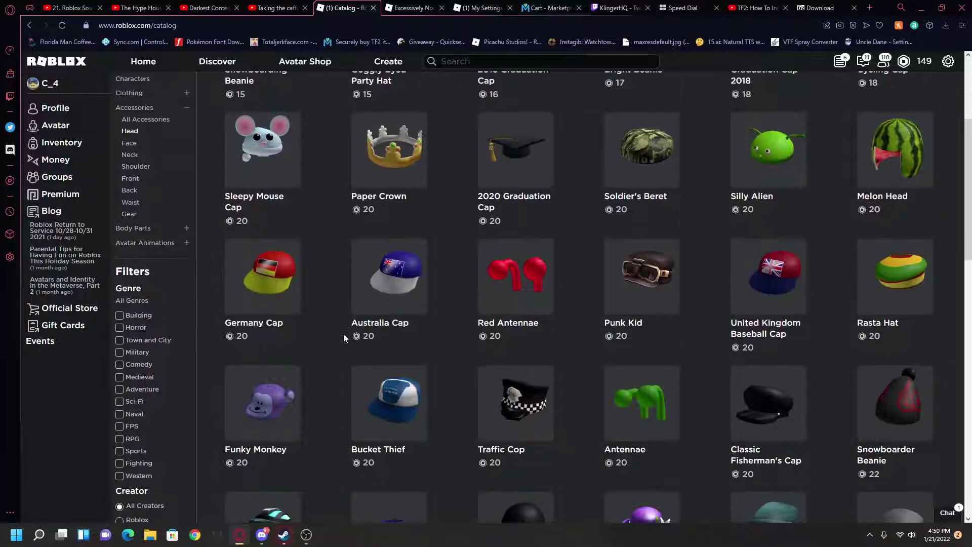
scroll(343, 334, up, 3)
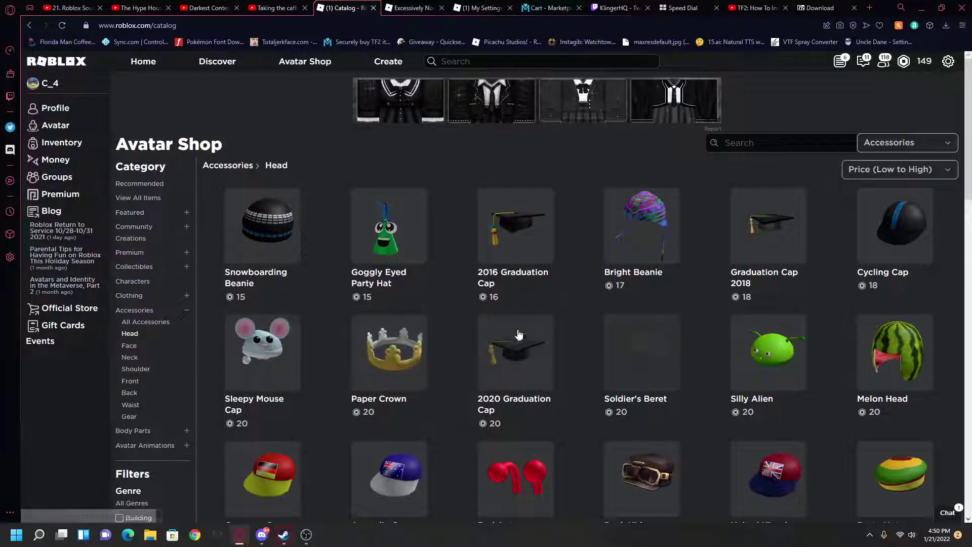
scroll(503, 337, down, 2)
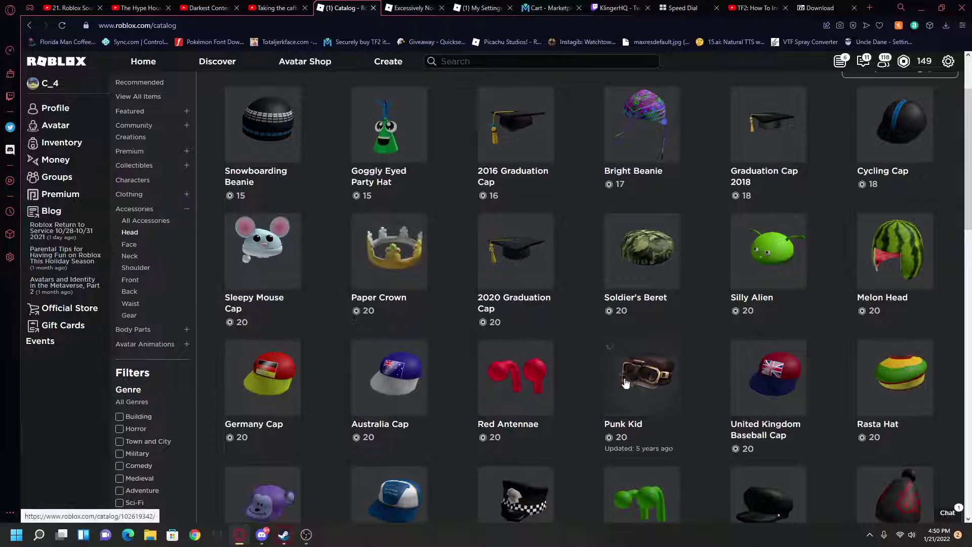
scroll(625, 384, up, 2)
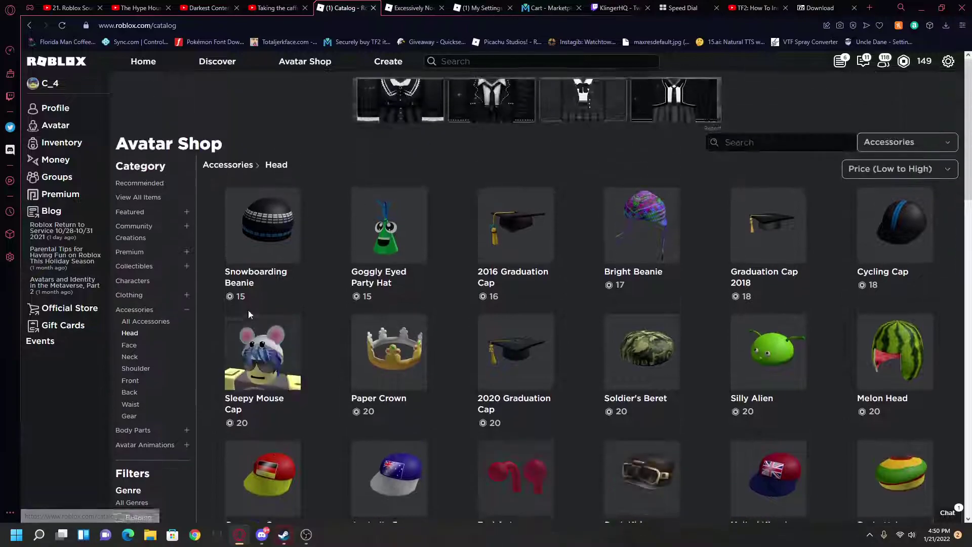
- List Shoulder accessories sorted by Price (Low to High) and advance to page 2
click(136, 369)
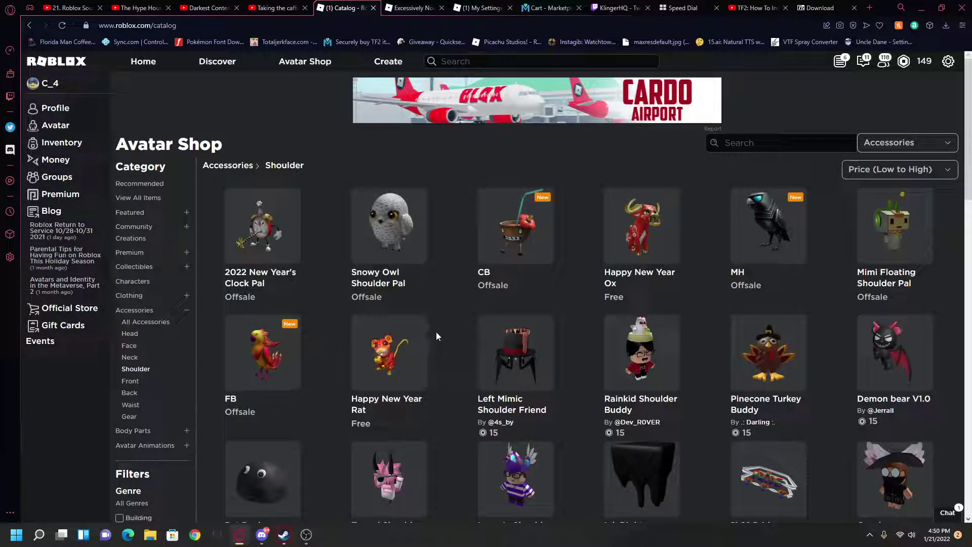
scroll(460, 326, down, 3)
scroll(460, 326, up, 3)
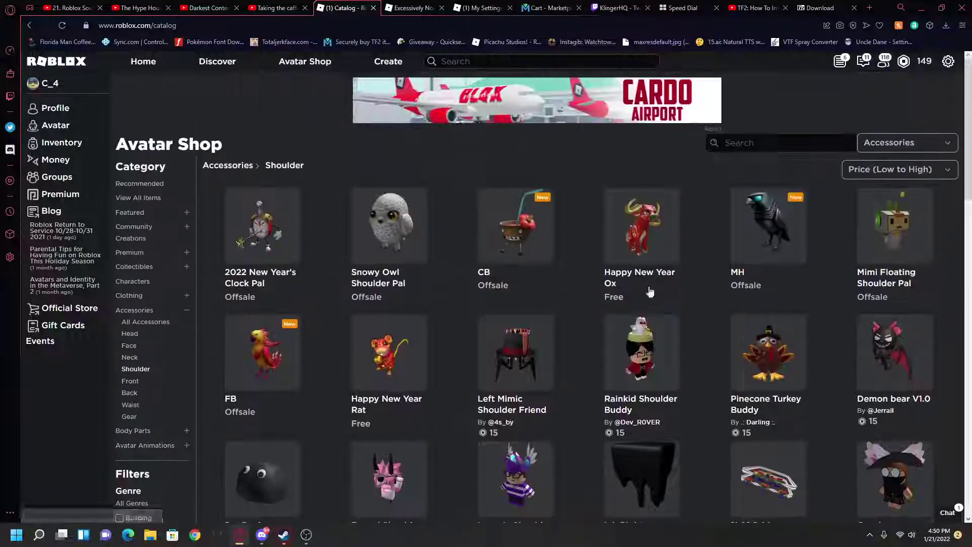
click(911, 172)
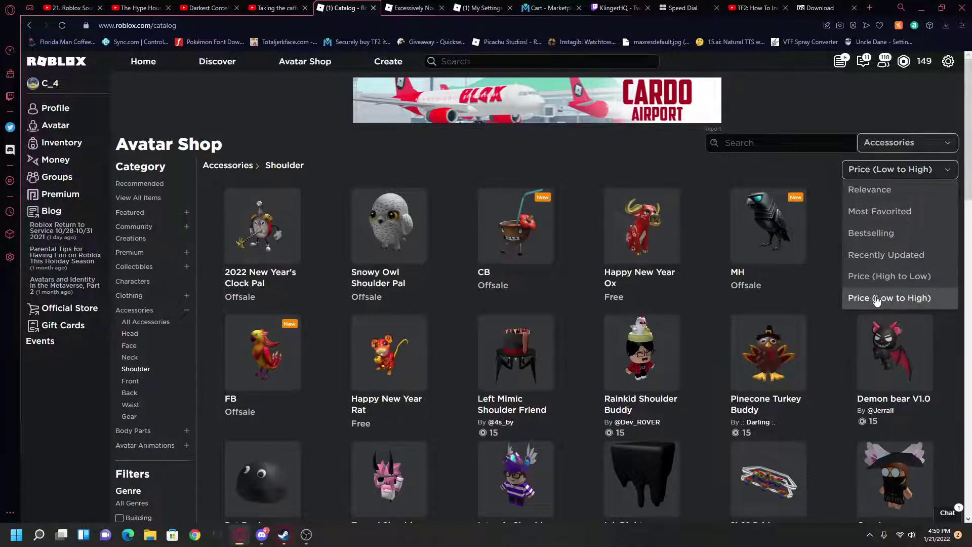
click(895, 297)
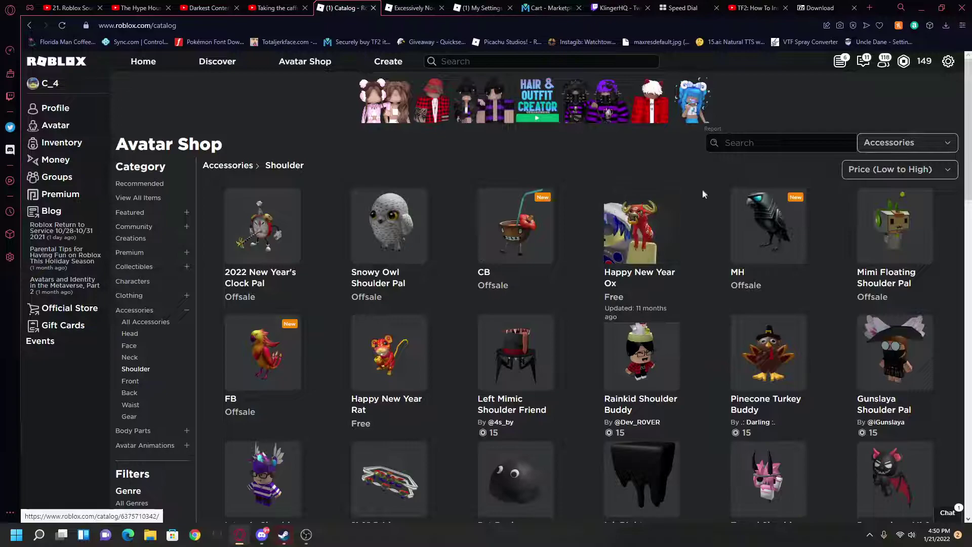
scroll(970, 249, down, 2)
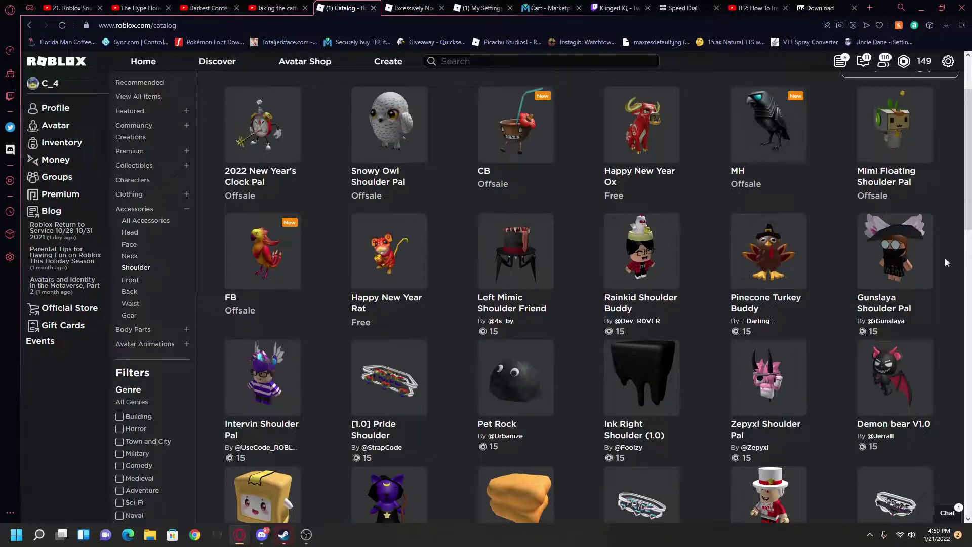
scroll(555, 320, down, 2)
mouse_move(642, 378)
scroll(590, 304, down, 2)
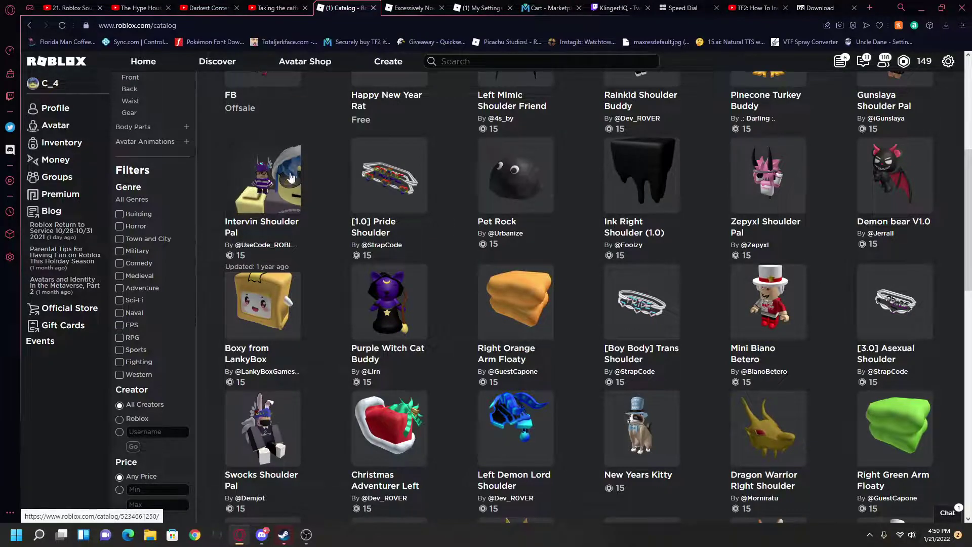
scroll(289, 225, down, 2)
scroll(266, 244, down, 2)
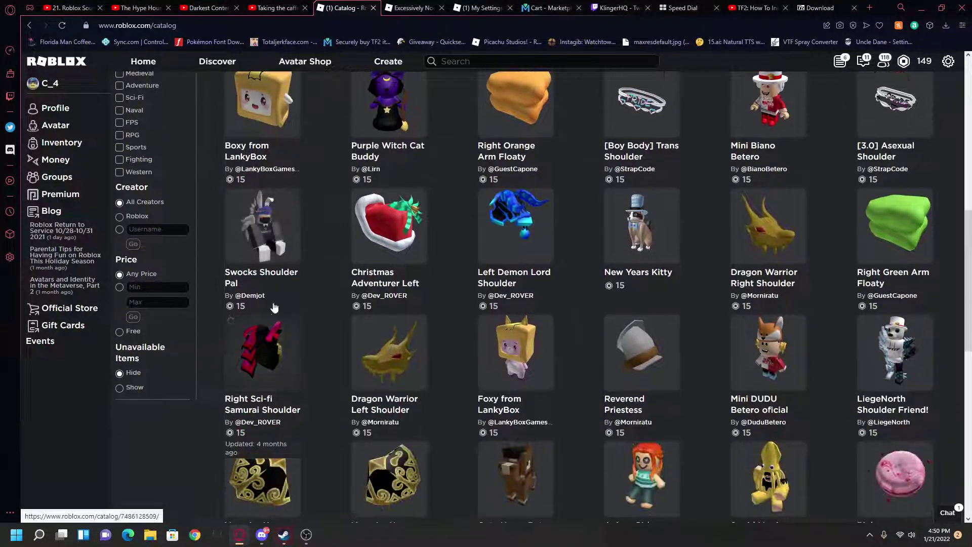
scroll(257, 255, up, 1)
scroll(297, 264, down, 1)
scroll(344, 300, down, 2)
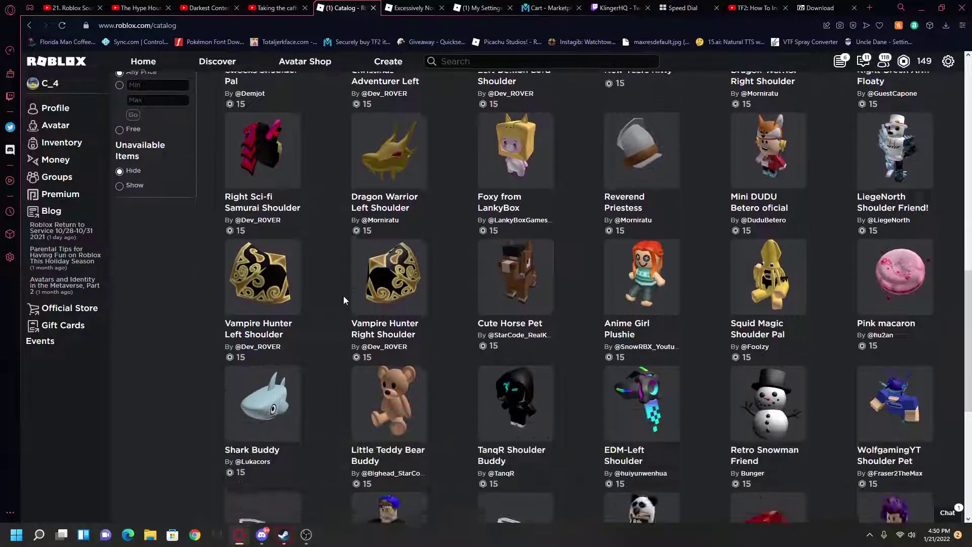
scroll(340, 291, down, 1)
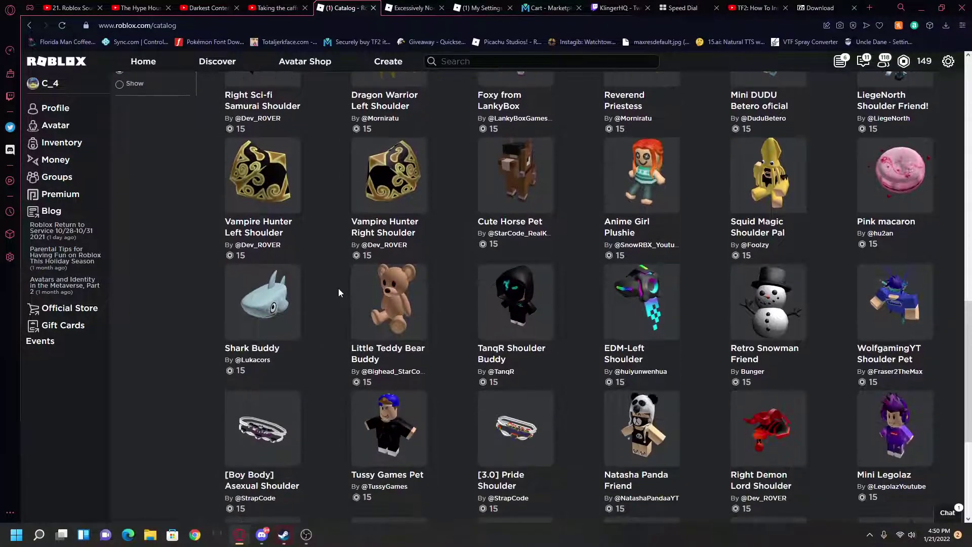
scroll(342, 291, down, 2)
scroll(426, 311, down, 1)
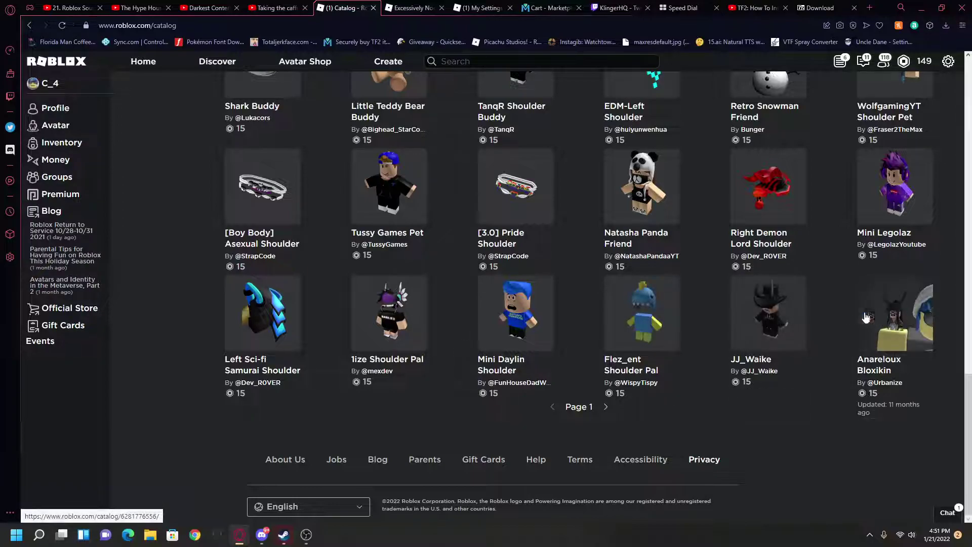
click(606, 407)
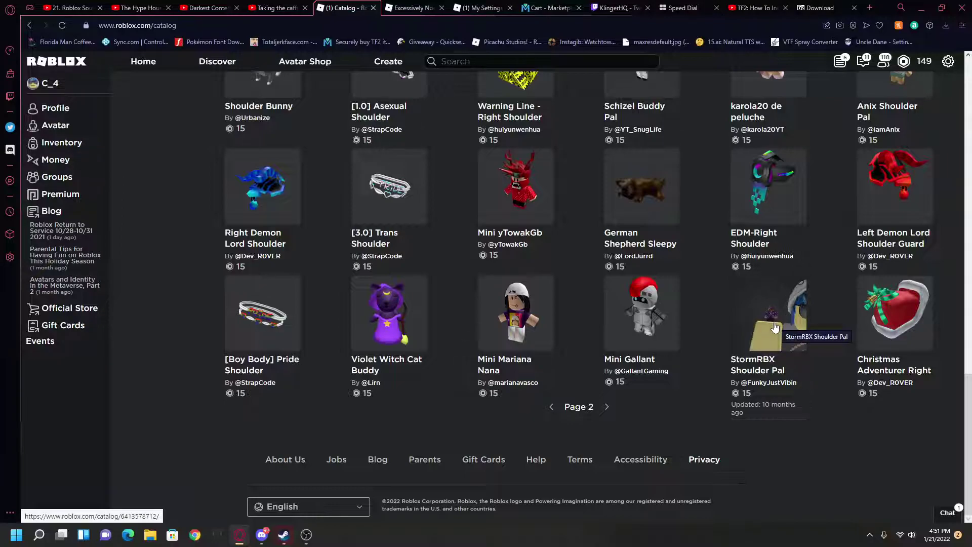
- Open StormRBX Shoulder Pal in a new tab and rotate its avatar preview to a side view
right_click(760, 335)
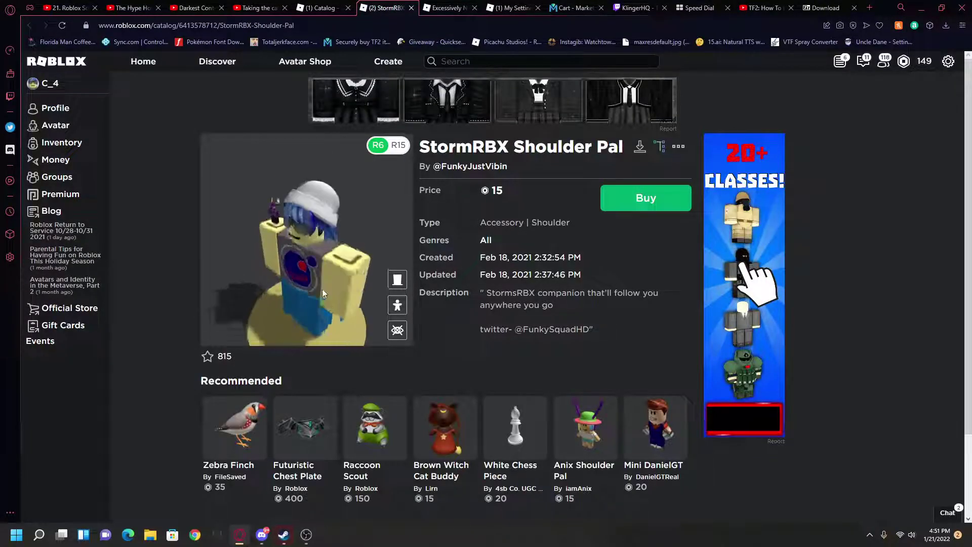
scroll(382, 280, up, 5)
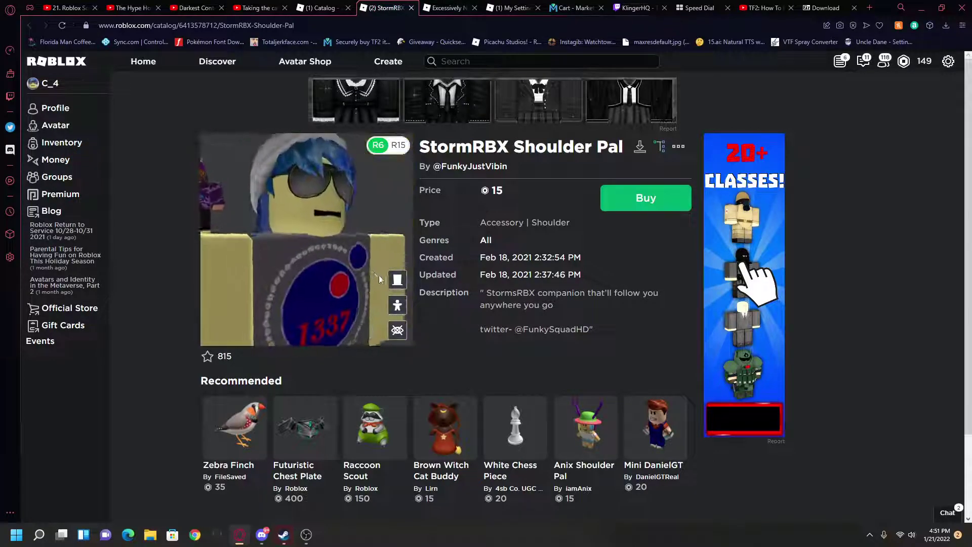
mouse_move(382, 280)
mouse_down()
mouse_move(276, 259)
mouse_move(263, 267)
mouse_move(320, 257)
mouse_move(276, 247)
mouse_move(298, 252)
mouse_move(279, 266)
mouse_move(304, 251)
mouse_up()
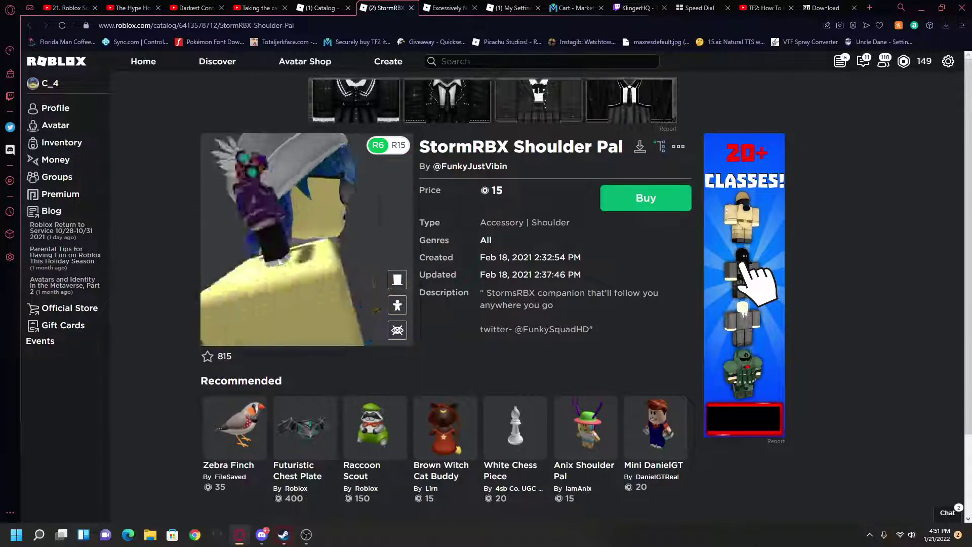
- Return to the Shoulder catalog and page forward from page 3 through page 4 to page 5
click(335, 10)
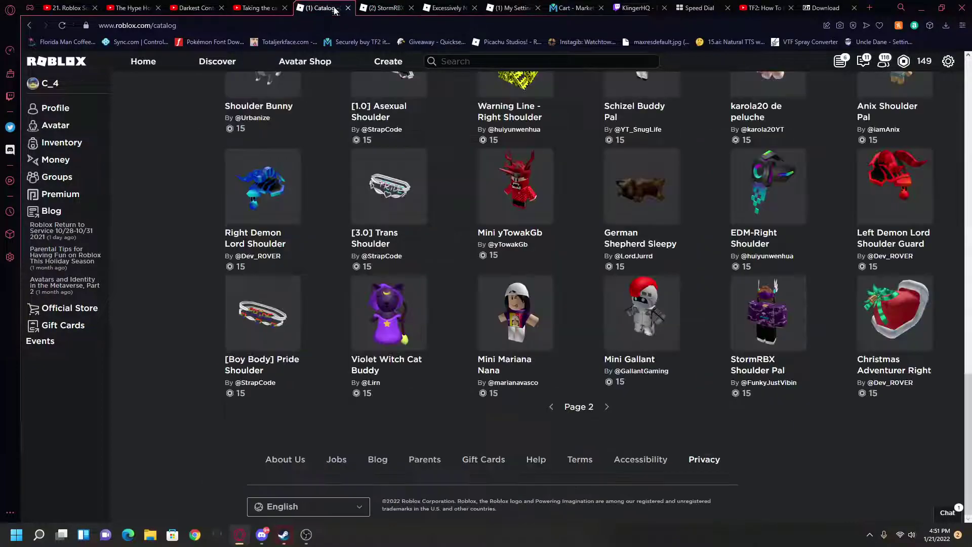
click(607, 408)
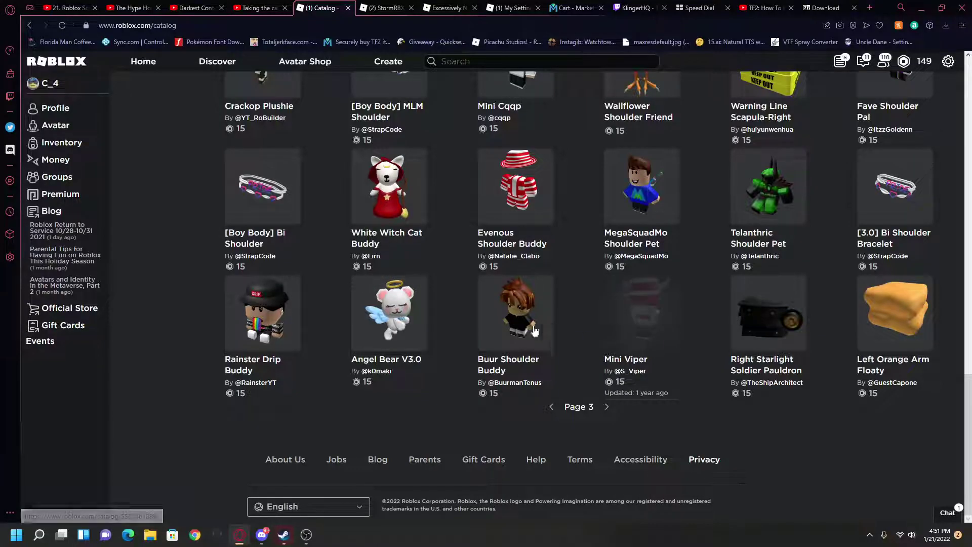
scroll(518, 327, up, 5)
scroll(532, 304, up, 4)
scroll(577, 259, up, 3)
scroll(592, 250, up, 3)
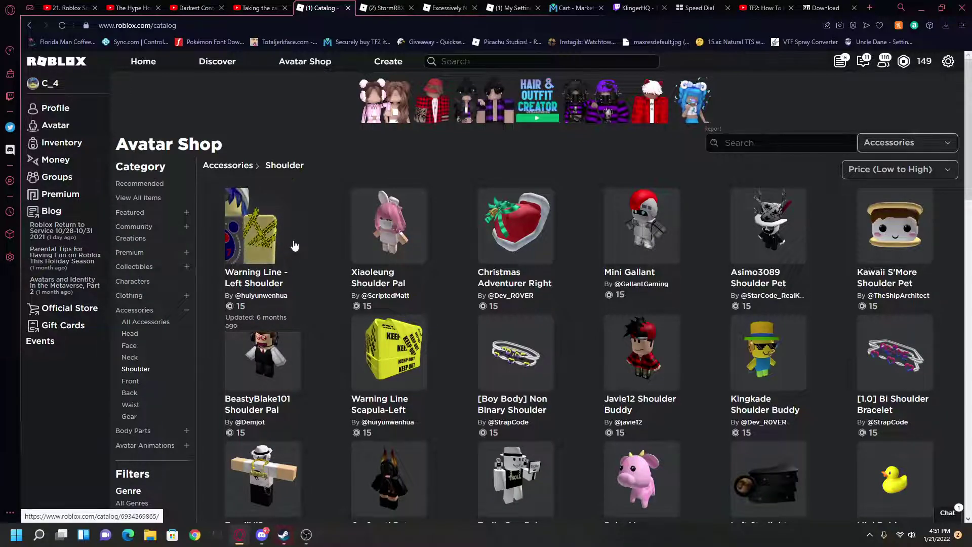
scroll(290, 255, down, 1)
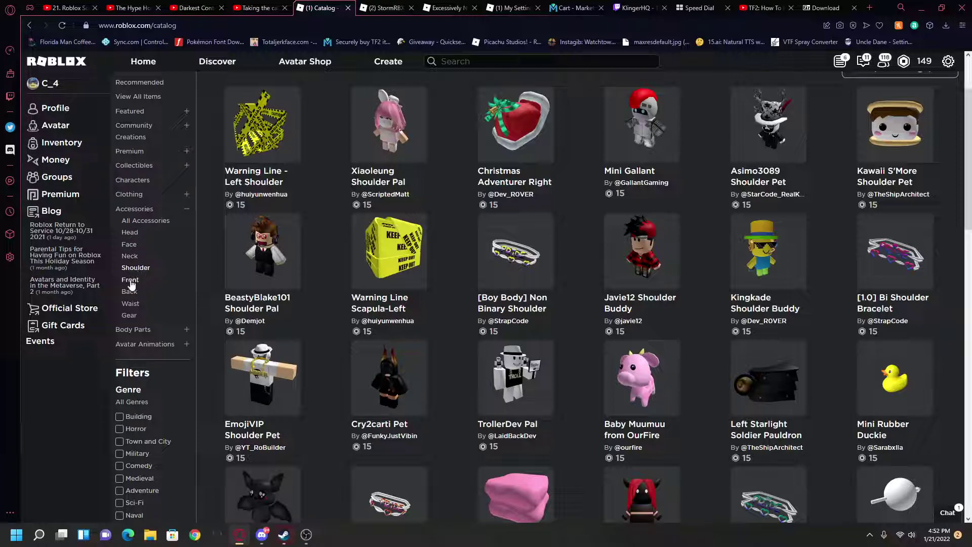
scroll(350, 291, down, 3)
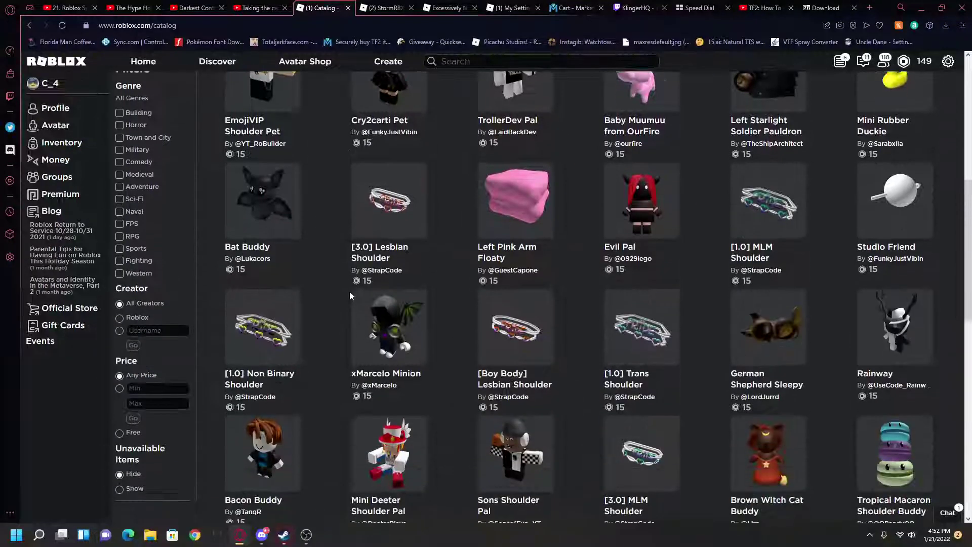
scroll(261, 295, down, 3)
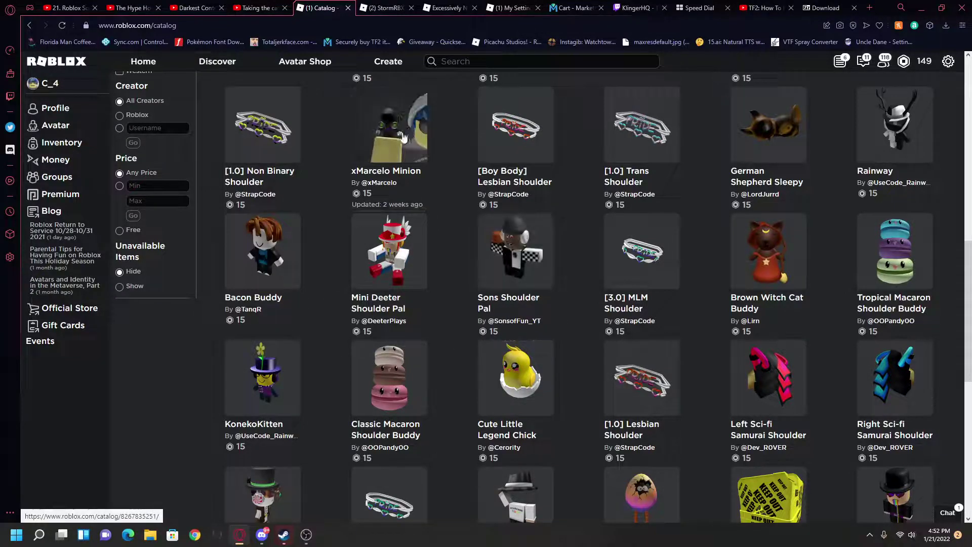
scroll(874, 251, up, 1)
scroll(924, 220, down, 2)
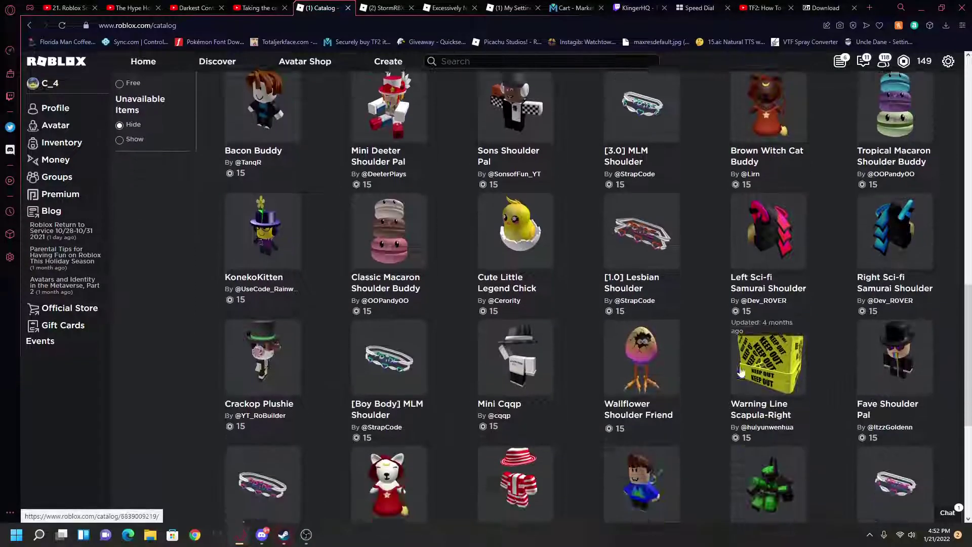
scroll(759, 273, down, 1)
scroll(608, 328, down, 1)
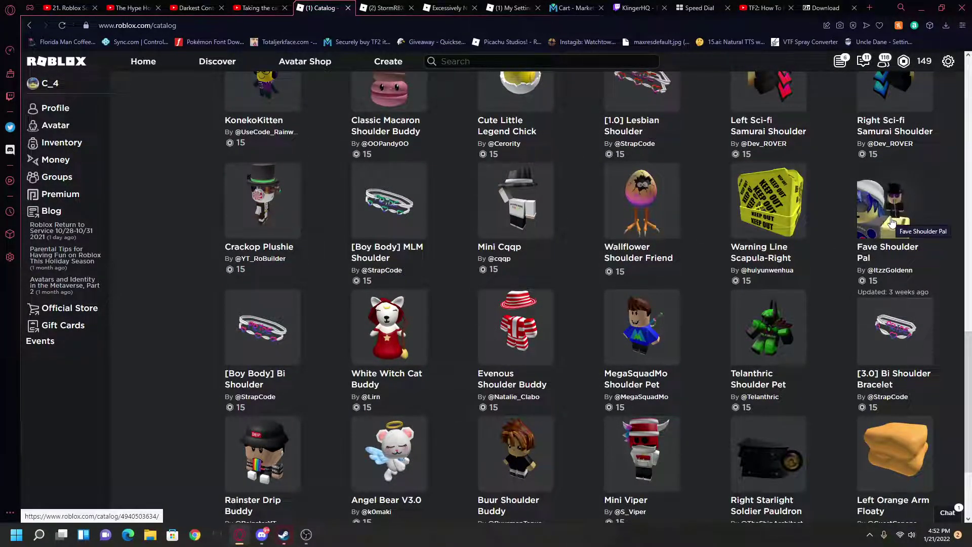
scroll(893, 220, down, 1)
scroll(673, 401, down, 1)
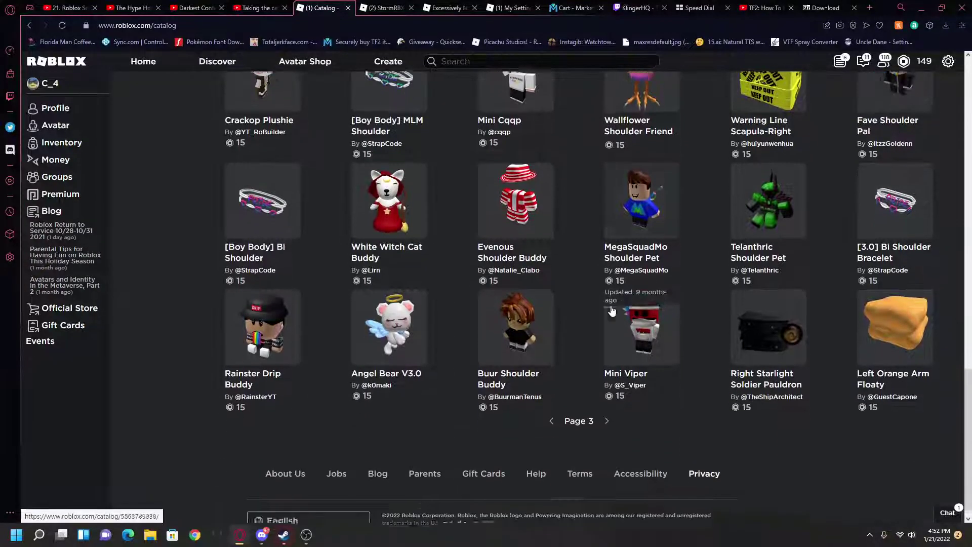
click(608, 408)
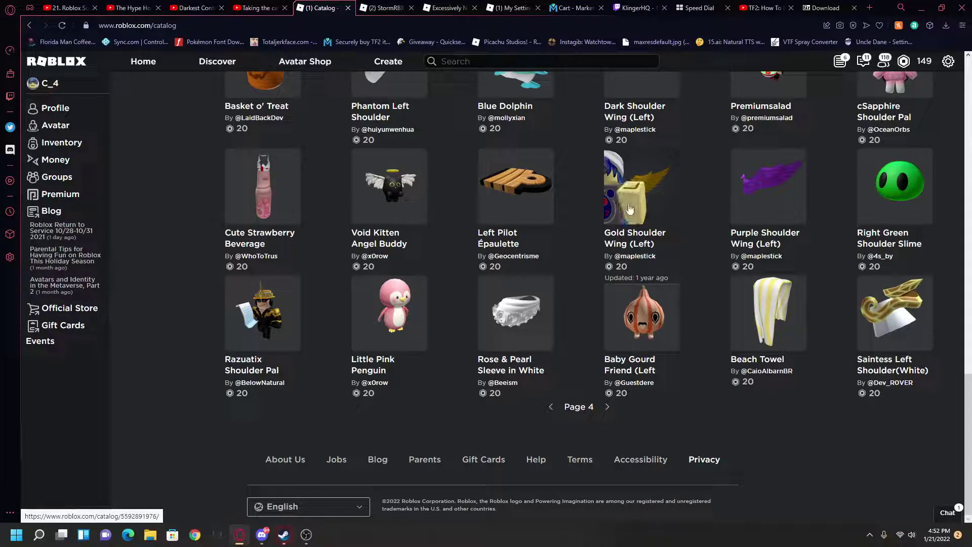
scroll(629, 210, up, 1)
scroll(600, 251, up, 1)
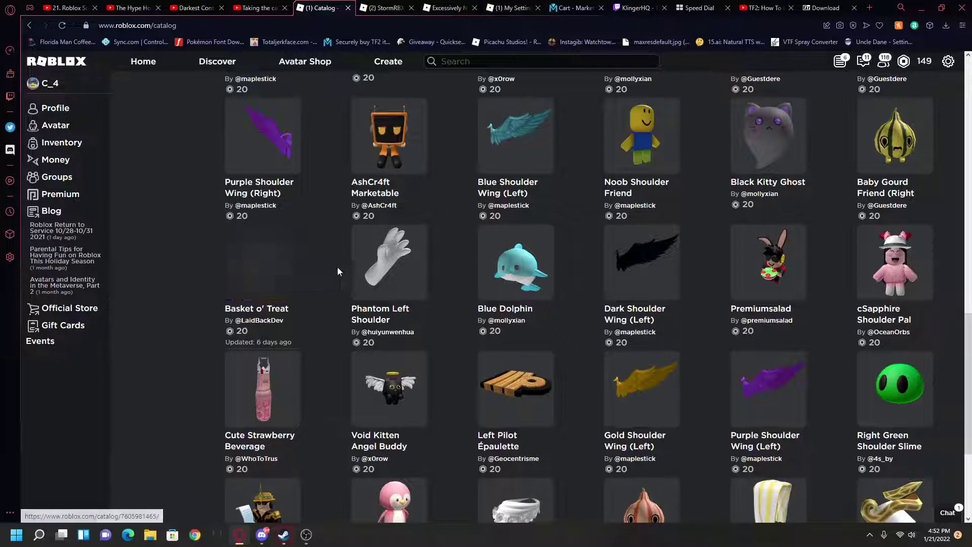
scroll(343, 265, up, 1)
scroll(467, 246, up, 3)
scroll(442, 205, up, 1)
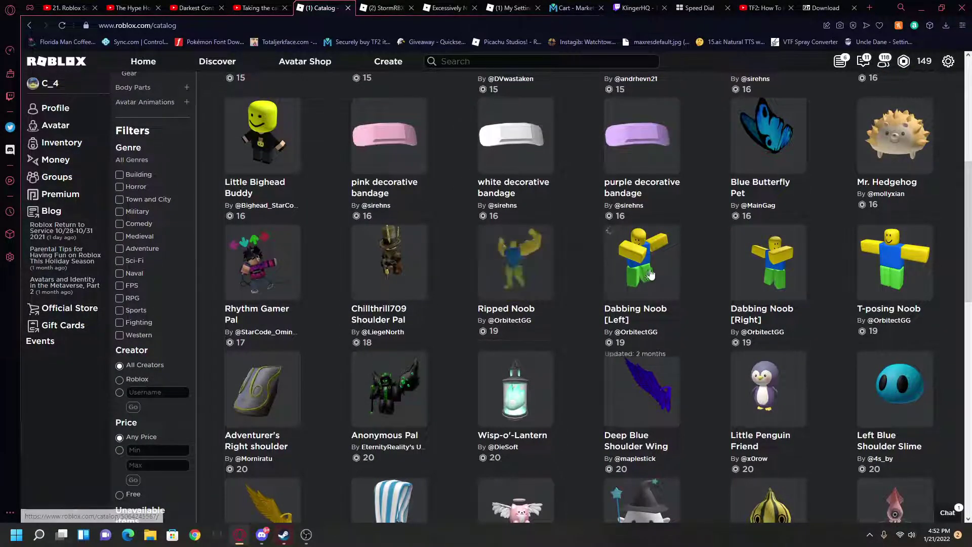
scroll(573, 259, up, 1)
scroll(439, 239, up, 2)
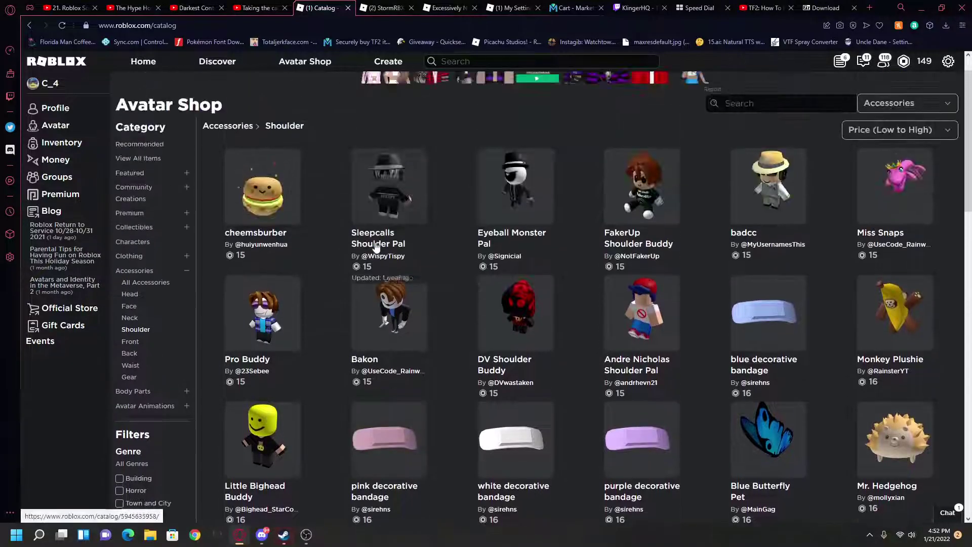
mouse_move(643, 186)
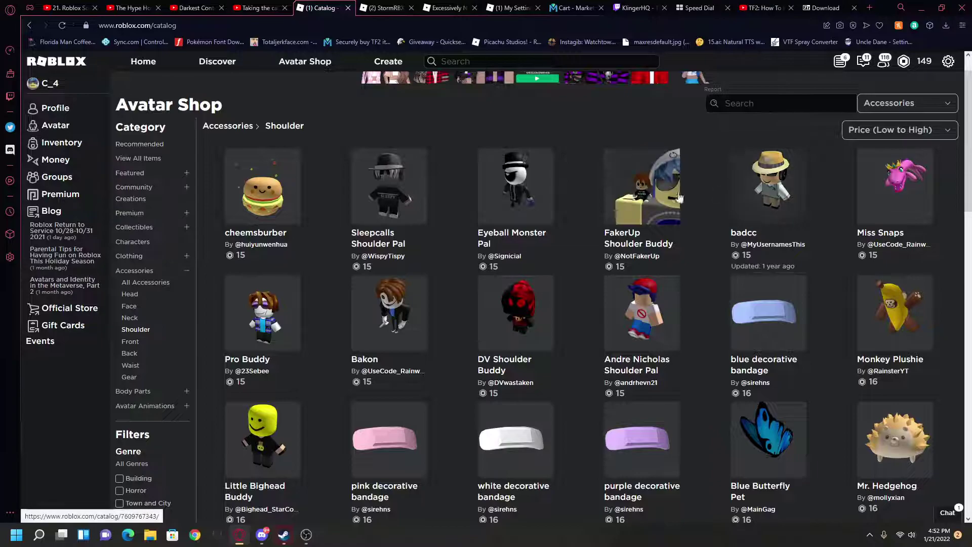
scroll(591, 198, down, 2)
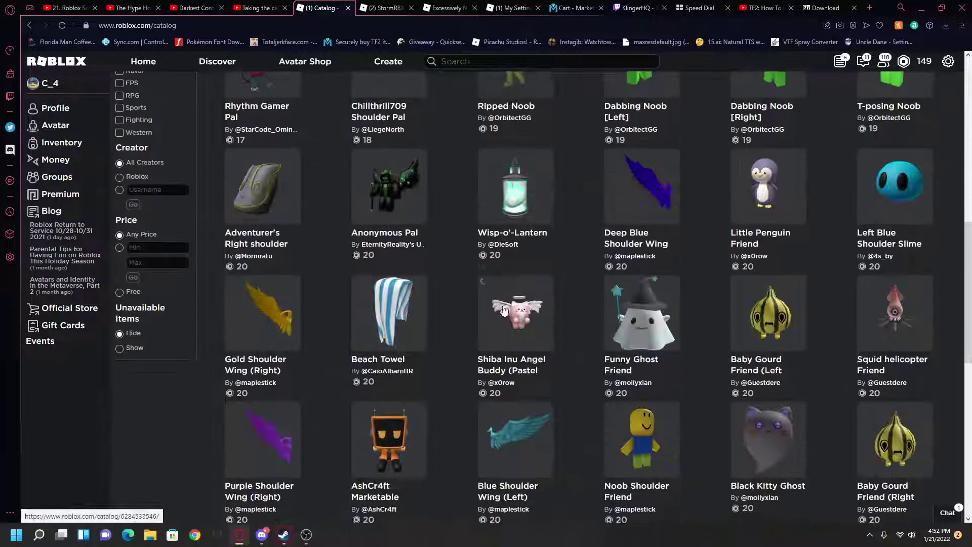
scroll(500, 316, down, 4)
scroll(532, 342, down, 2)
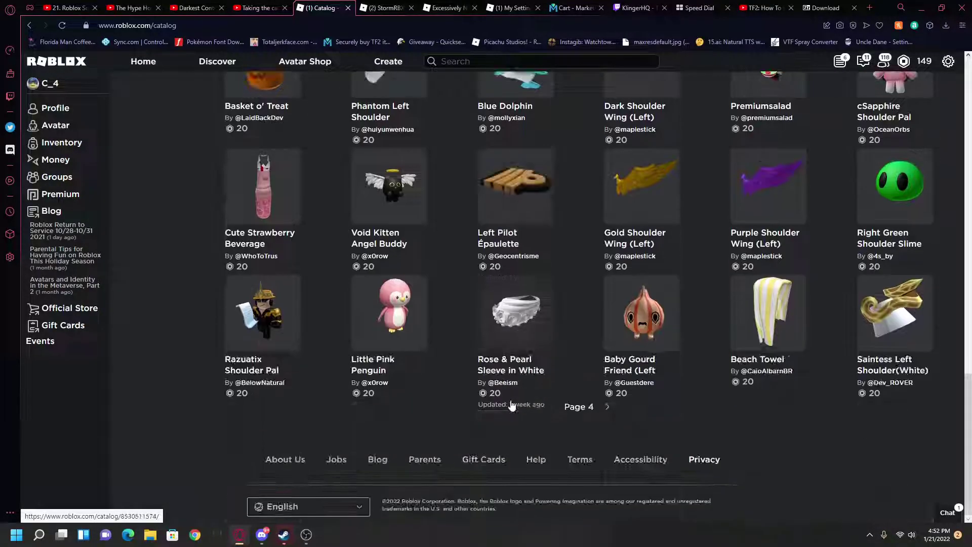
click(612, 403)
scroll(440, 339, up, 3)
scroll(298, 432, up, 2)
- Open Mud Shoulder Plushie in a new tab, orbit its preview, then return to StormRBX Shoulder Pal
right_click(292, 165)
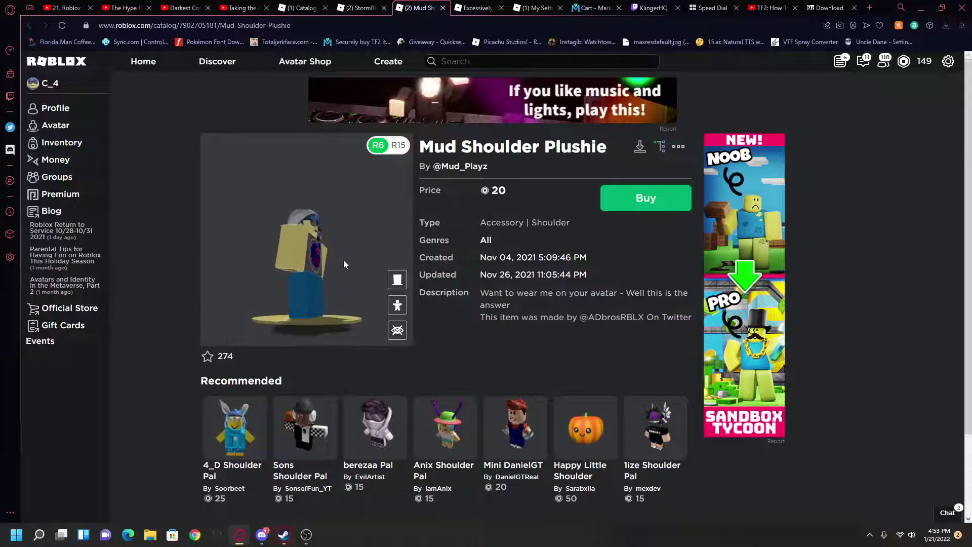
drag(303, 273, 309, 255)
scroll(260, 272, up, 3)
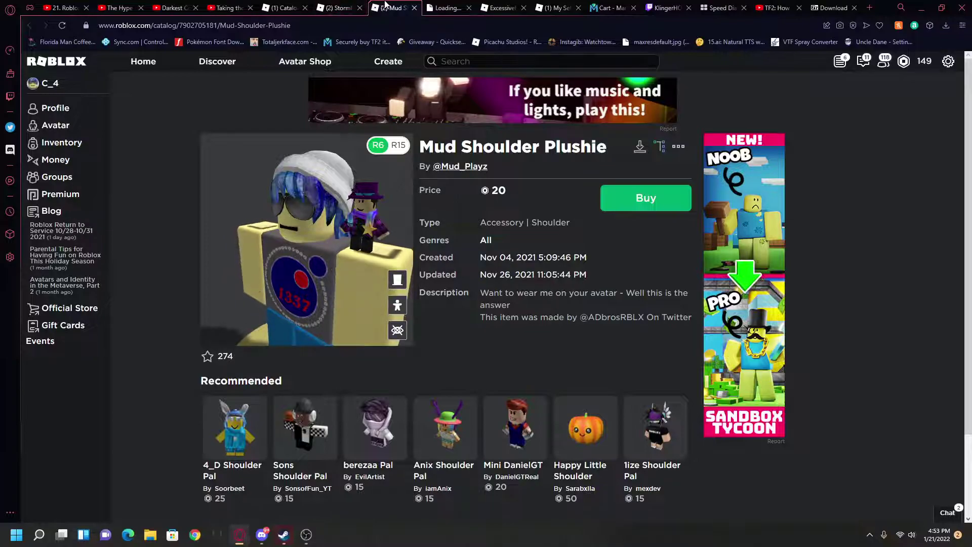
click(353, 7)
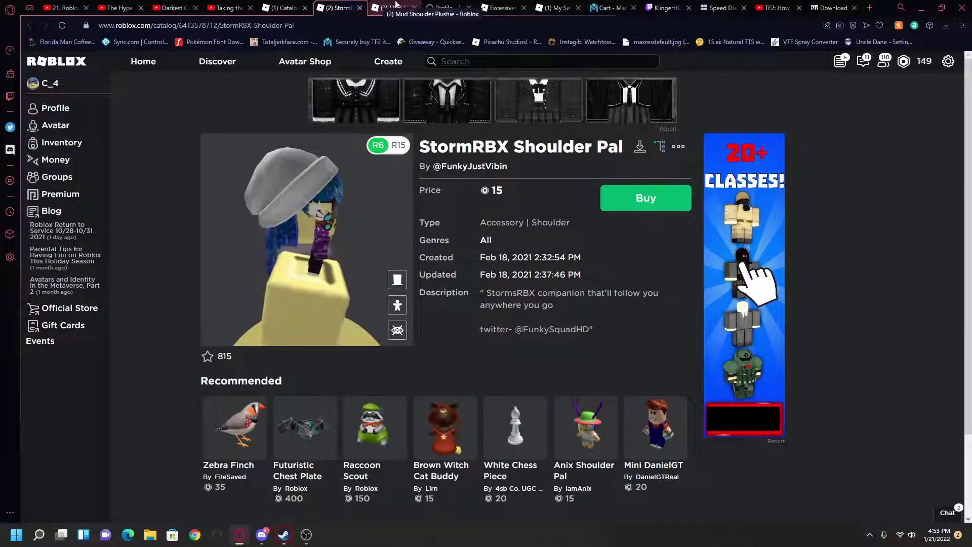
- Inspect the plushie creator's profile, toggling the worn-items list and rotating the 3D avatar
click(448, 7)
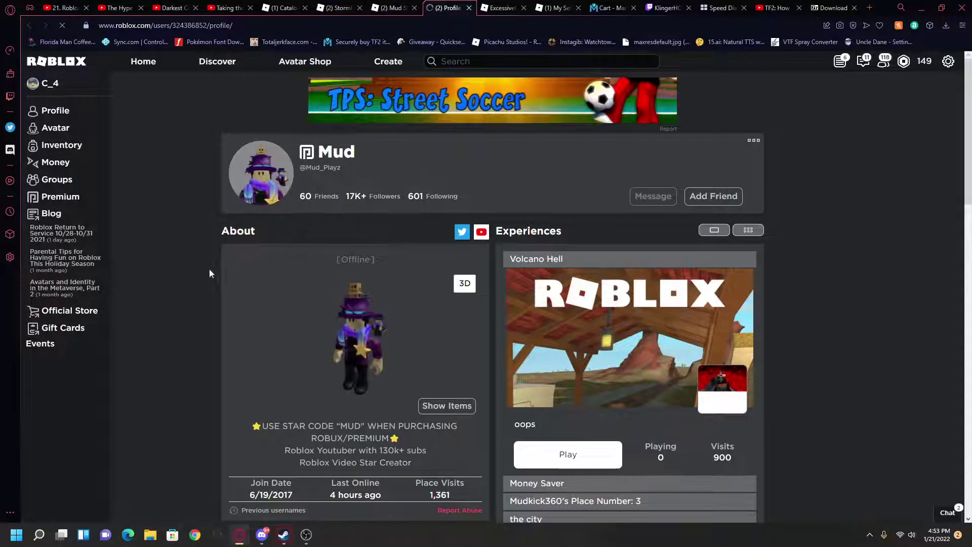
scroll(405, 298, down, 2)
click(438, 308)
click(440, 307)
click(464, 183)
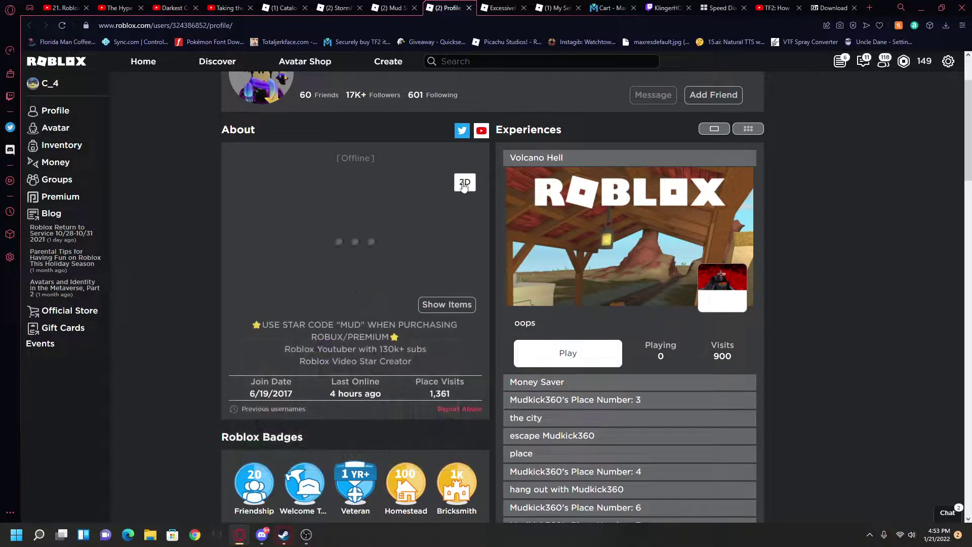
mouse_move(354, 267)
mouse_down()
mouse_move(361, 246)
mouse_move(419, 251)
mouse_move(372, 252)
mouse_up()
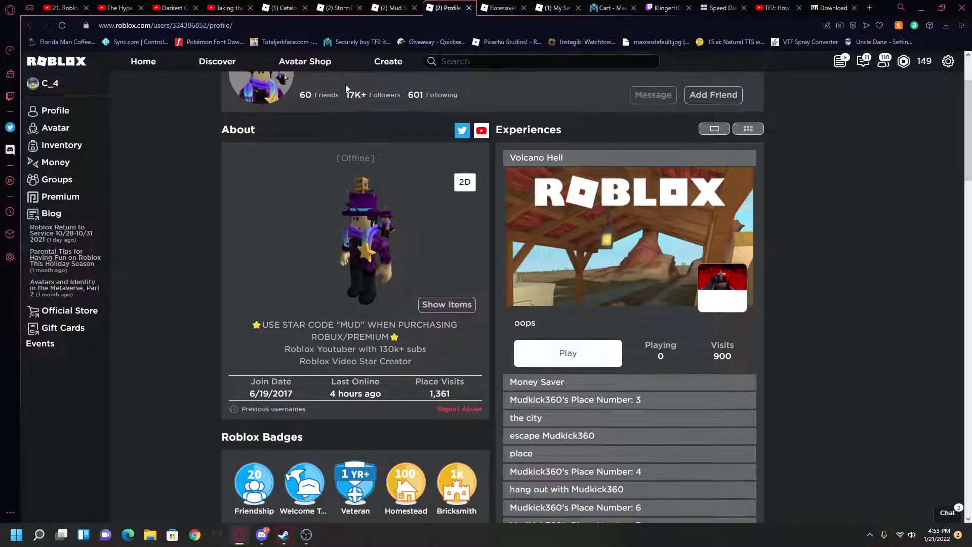
- Open the creator's Mud Playz YouTube channel in a new tab and view it
right_click(356, 96)
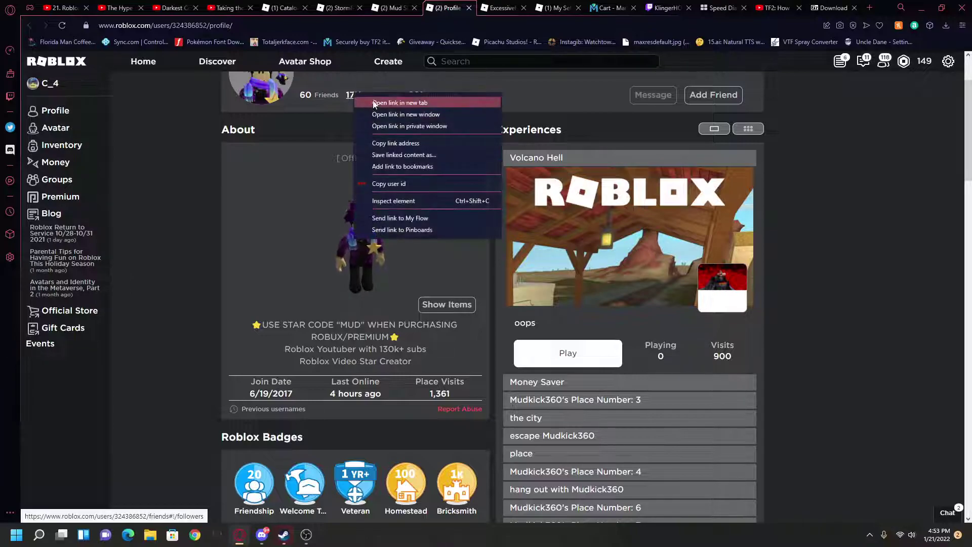
click(298, 116)
right_click(481, 131)
click(525, 142)
click(480, 7)
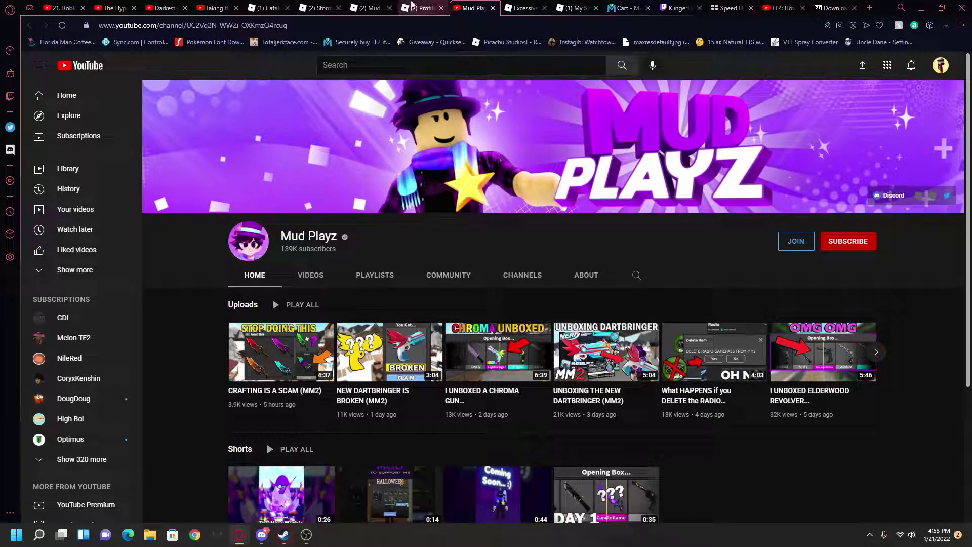
- Go back via the profile tab to the Mud Shoulder Plushie page and orbit its preview sideways
click(417, 6)
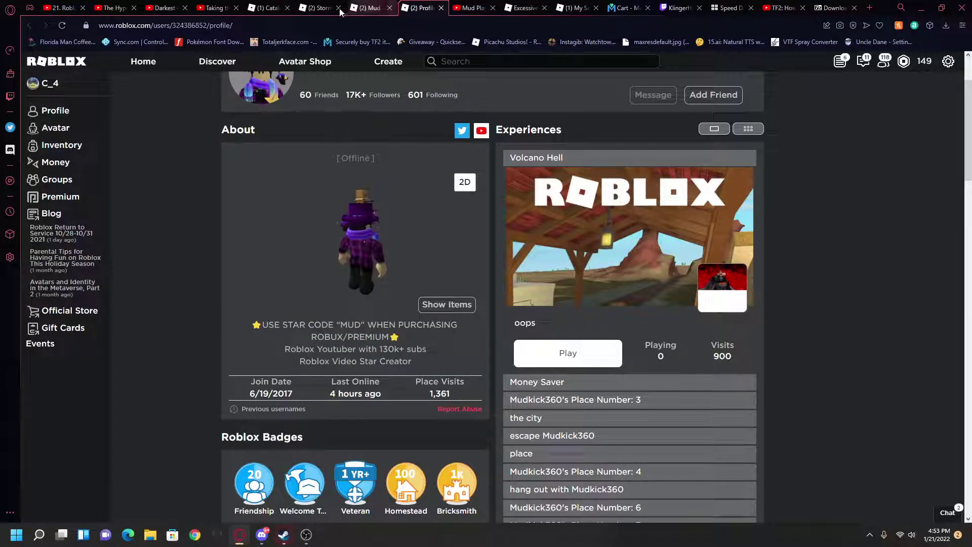
click(370, 8)
drag(345, 288, 313, 285)
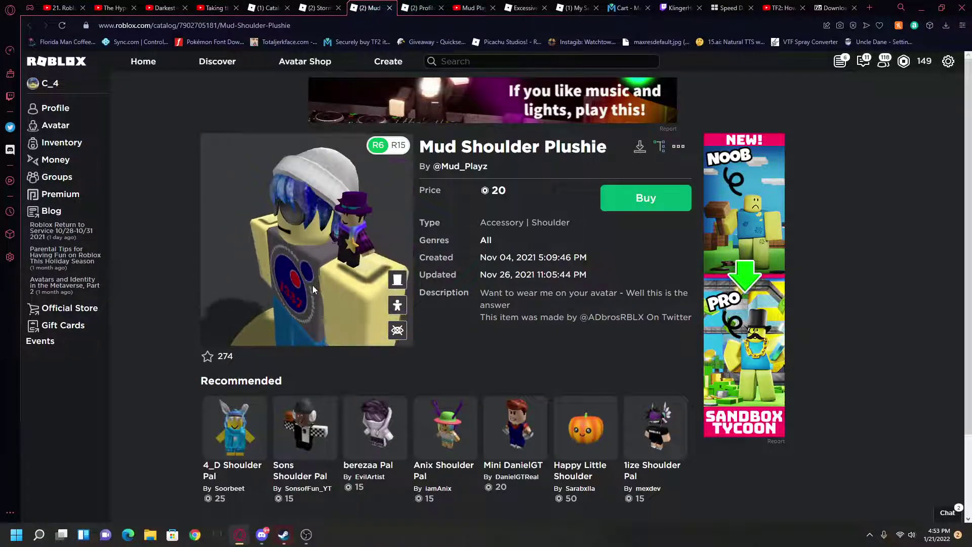
click(323, 8)
click(360, 6)
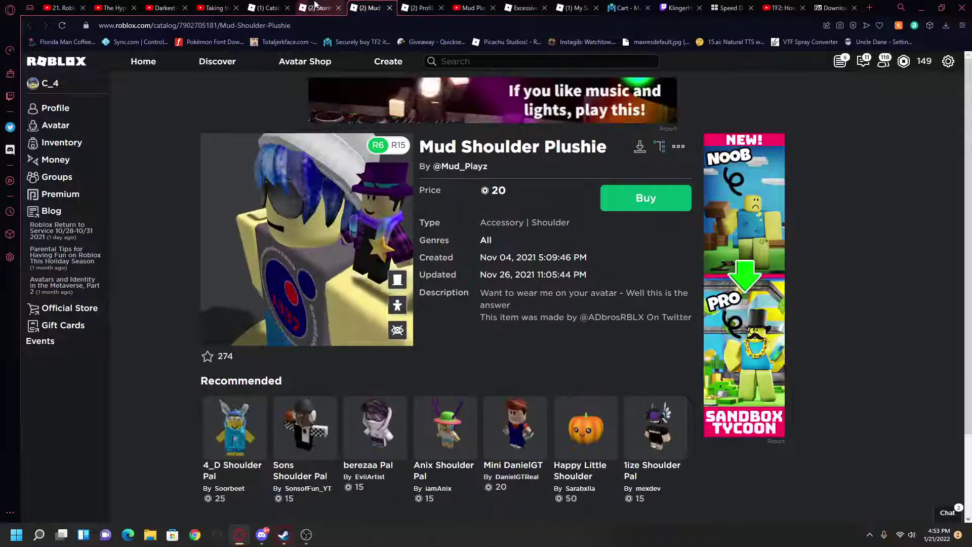
mouse_move(316, 238)
mouse_down()
mouse_move(292, 237)
mouse_move(320, 231)
mouse_move(289, 227)
mouse_move(308, 236)
mouse_move(292, 238)
mouse_move(321, 237)
mouse_move(293, 243)
mouse_move(291, 234)
mouse_up()
- Return to the Shoulder catalog and advance three pages from page 6 toward the 35-Robux items
click(268, 8)
scroll(463, 402, down, 3)
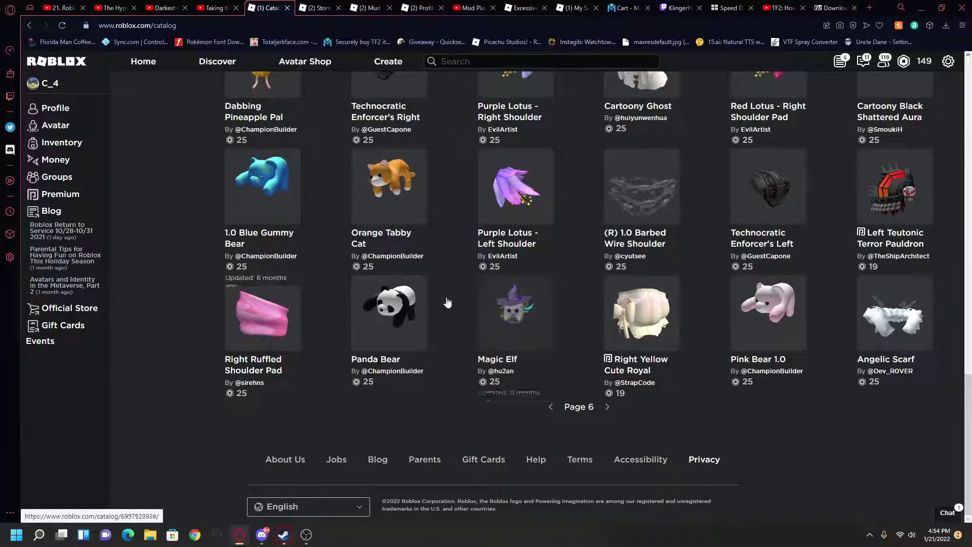
scroll(364, 241, up, 2)
scroll(320, 258, up, 1)
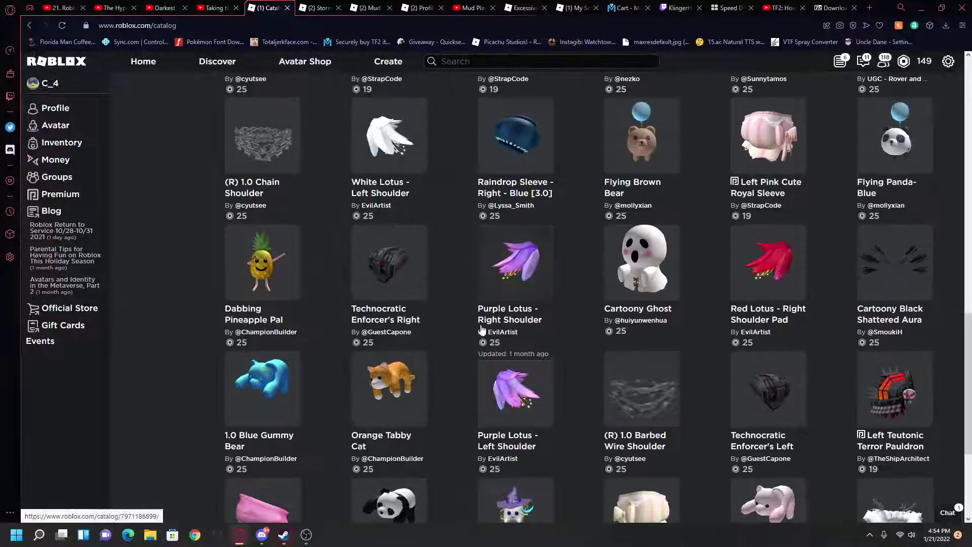
scroll(456, 296, up, 4)
scroll(602, 361, up, 4)
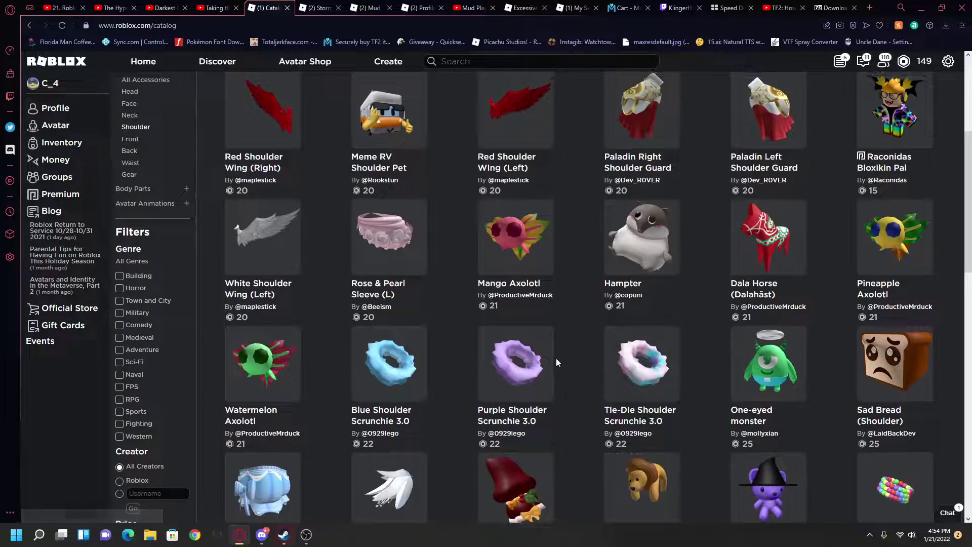
scroll(556, 362, up, 1)
scroll(556, 363, up, 2)
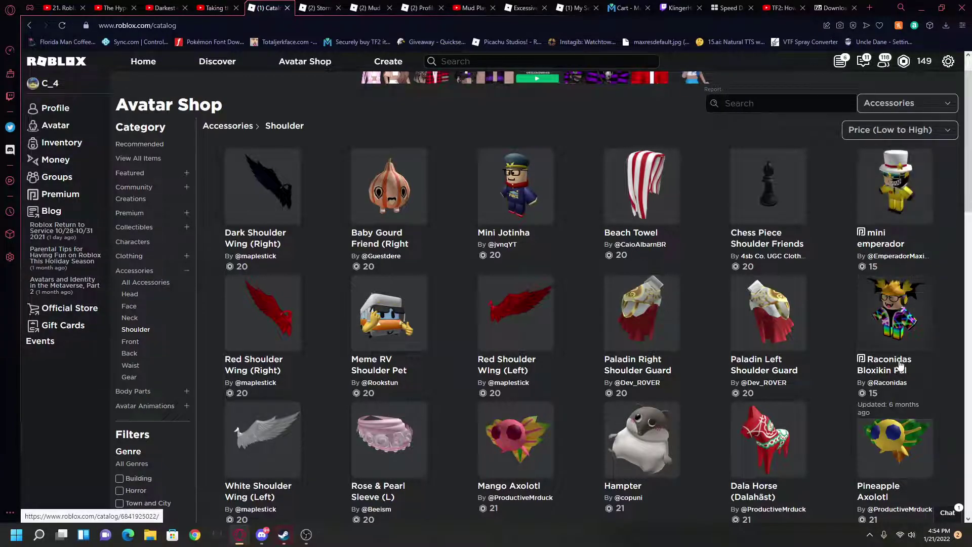
scroll(875, 387, down, 3)
scroll(781, 372, down, 4)
scroll(782, 372, down, 5)
scroll(390, 405, down, 1)
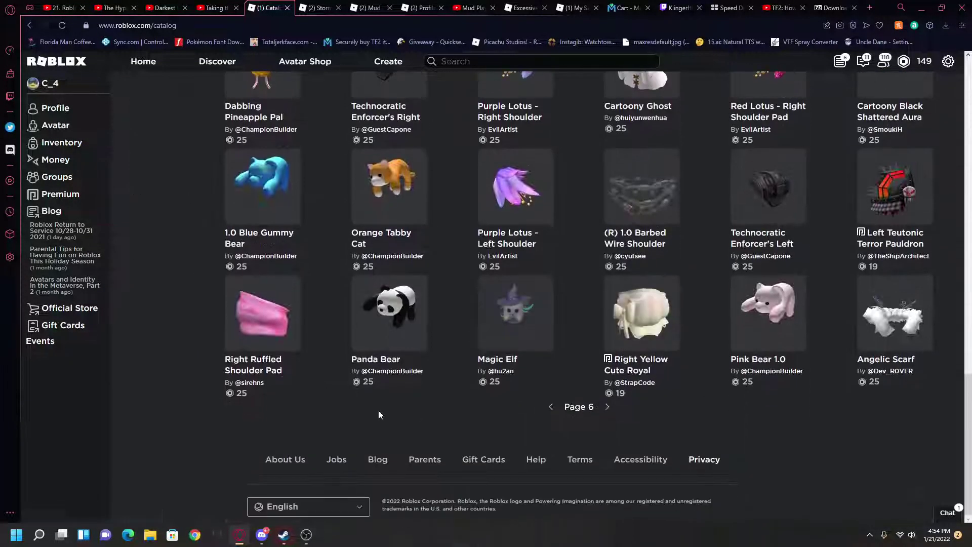
scroll(456, 460, up, 1)
scroll(456, 460, up, 3)
scroll(370, 408, down, 1)
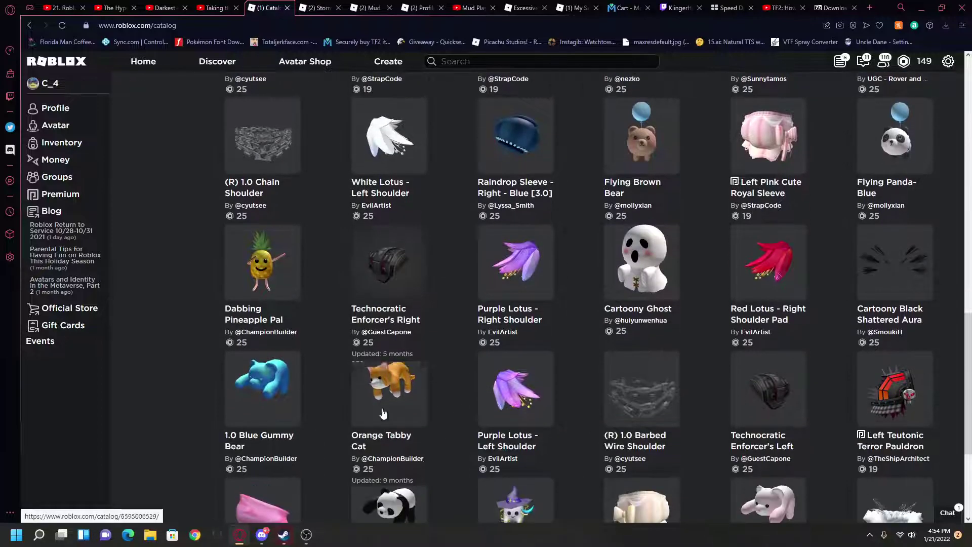
scroll(508, 457, down, 2)
scroll(507, 457, down, 1)
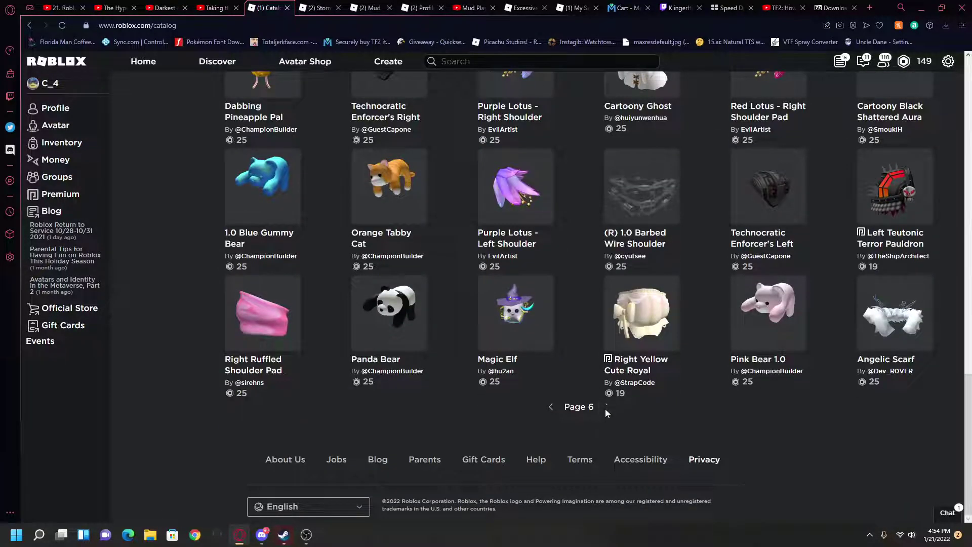
click(606, 410)
click(606, 411)
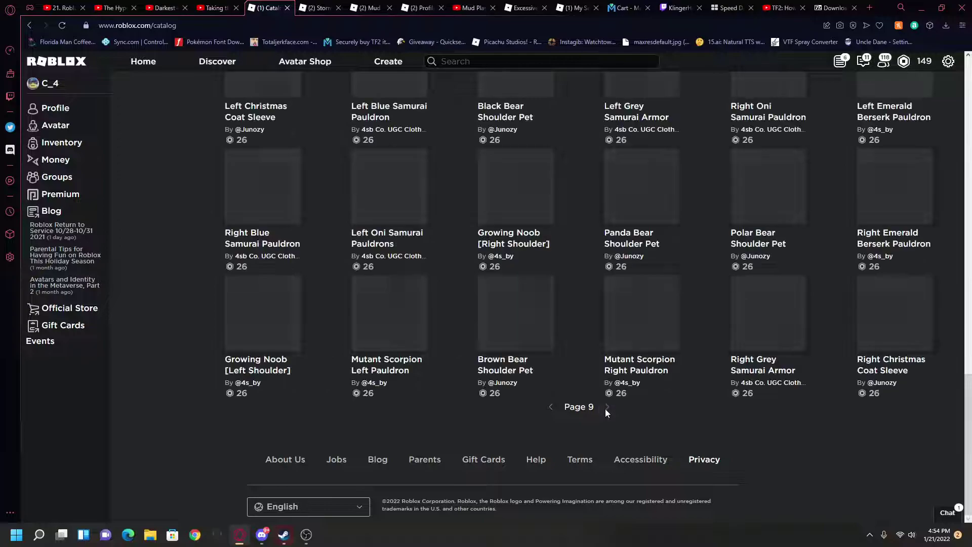
click(606, 408)
scroll(512, 420, up, 5)
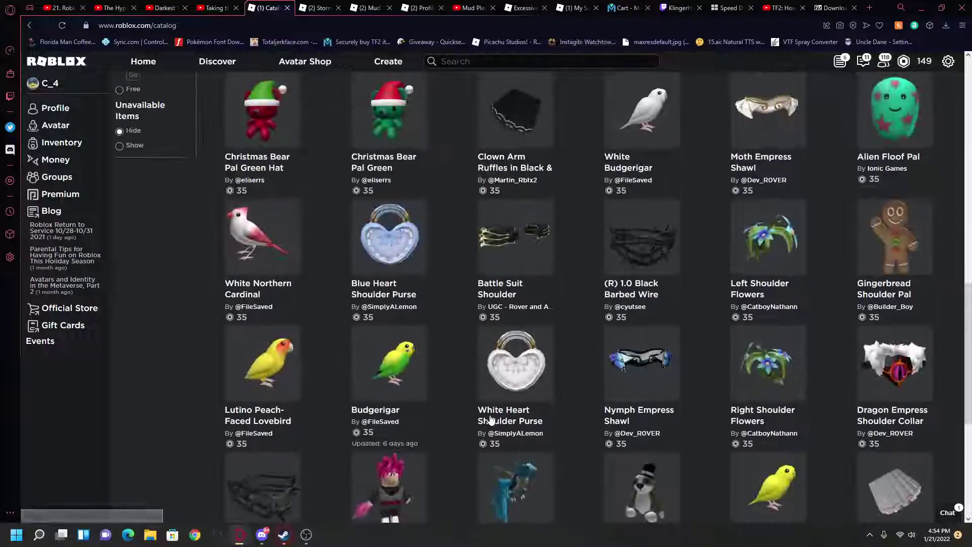
scroll(513, 419, up, 3)
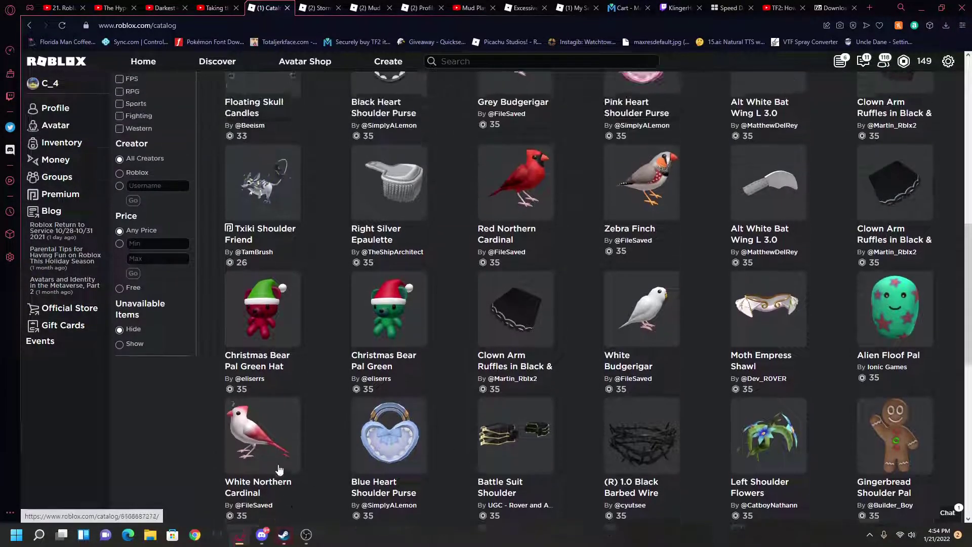
scroll(279, 470, down, 2)
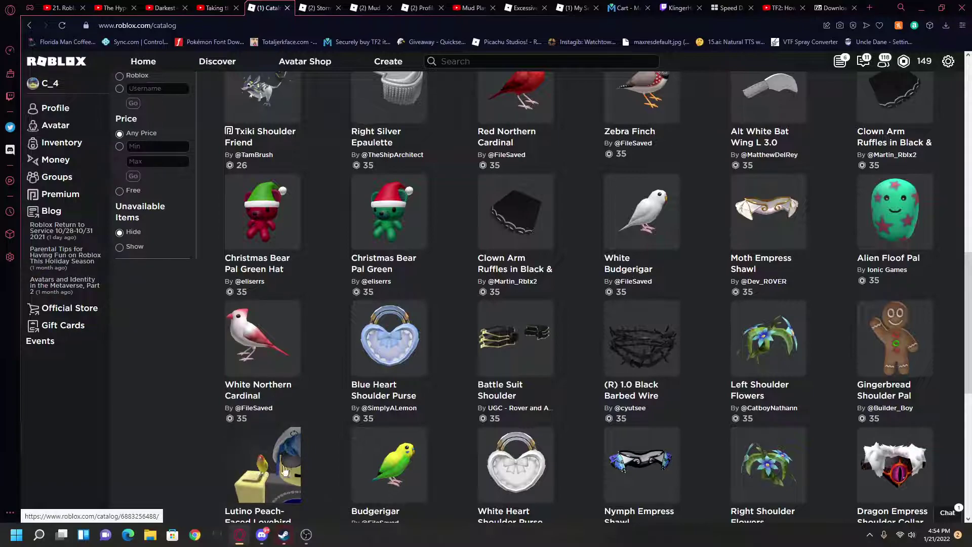
scroll(295, 474, up, 1)
scroll(319, 486, up, 2)
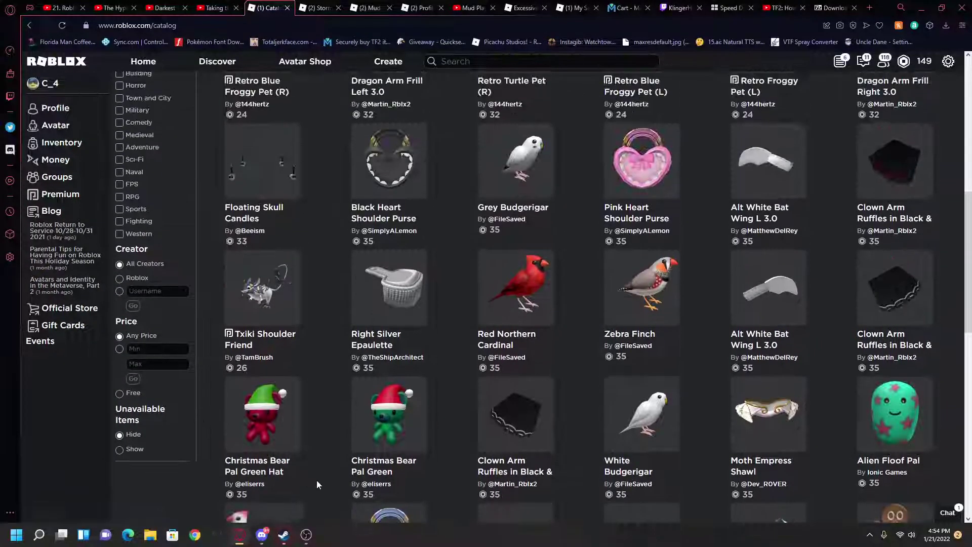
scroll(365, 495, up, 1)
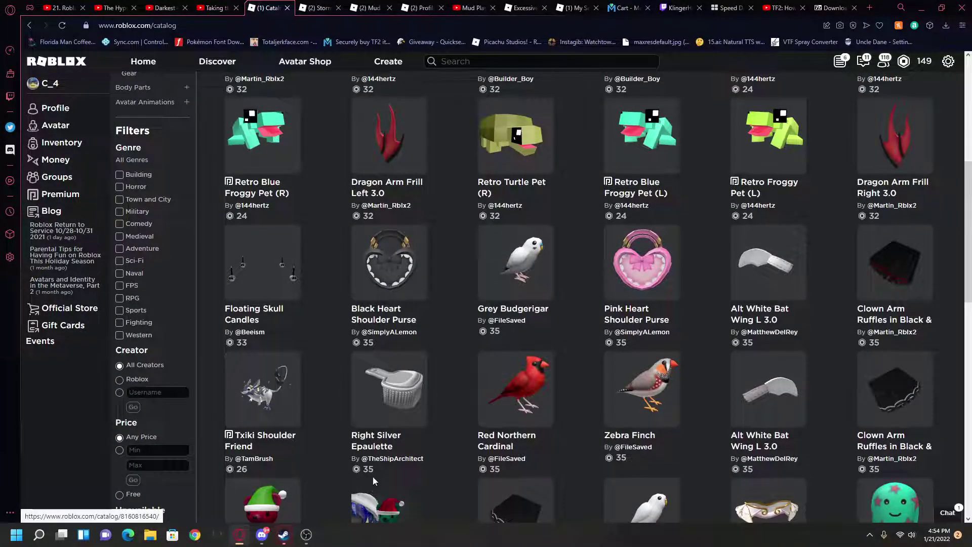
scroll(373, 479, up, 1)
scroll(437, 377, up, 1)
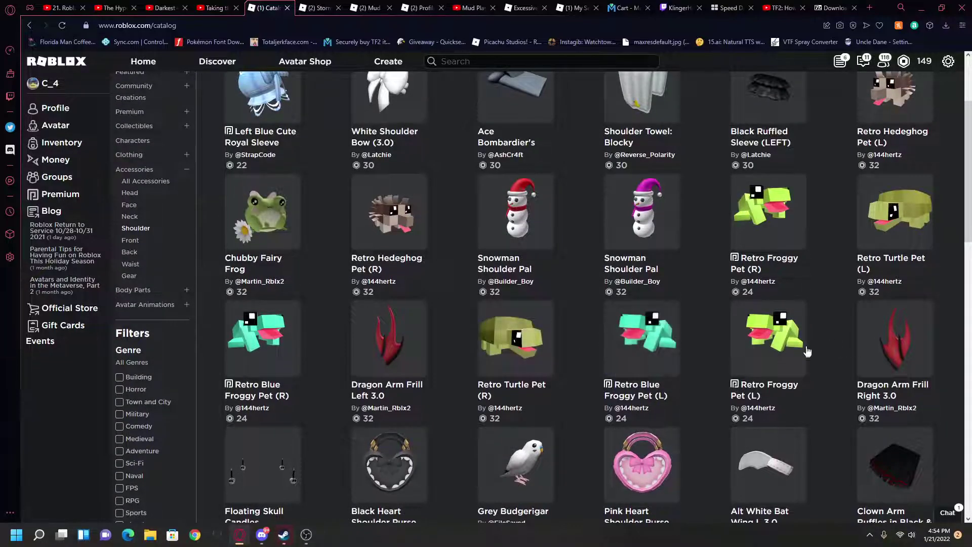
scroll(469, 295, up, 1)
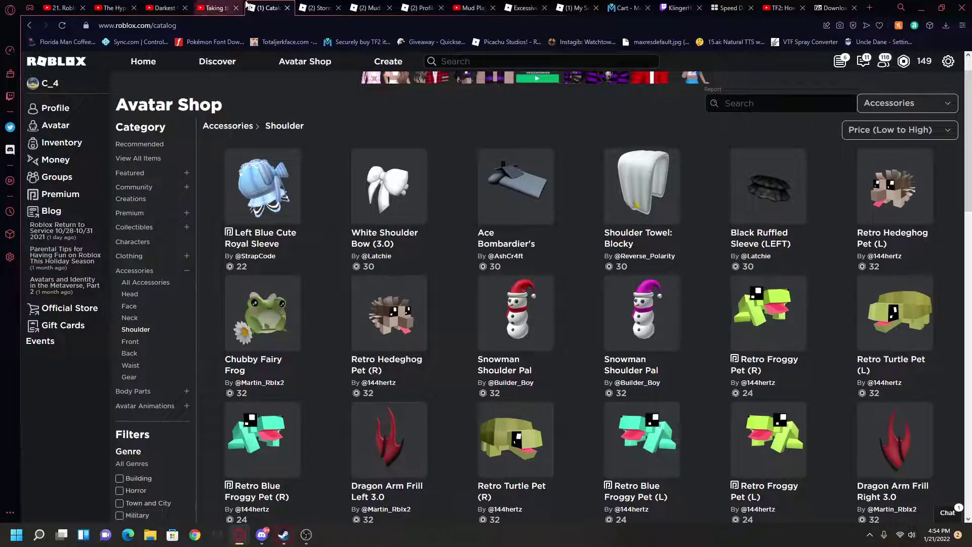
- Open the Avatar Editor in a new tab and show the saved Characters under Creations
middle_click(79, 111)
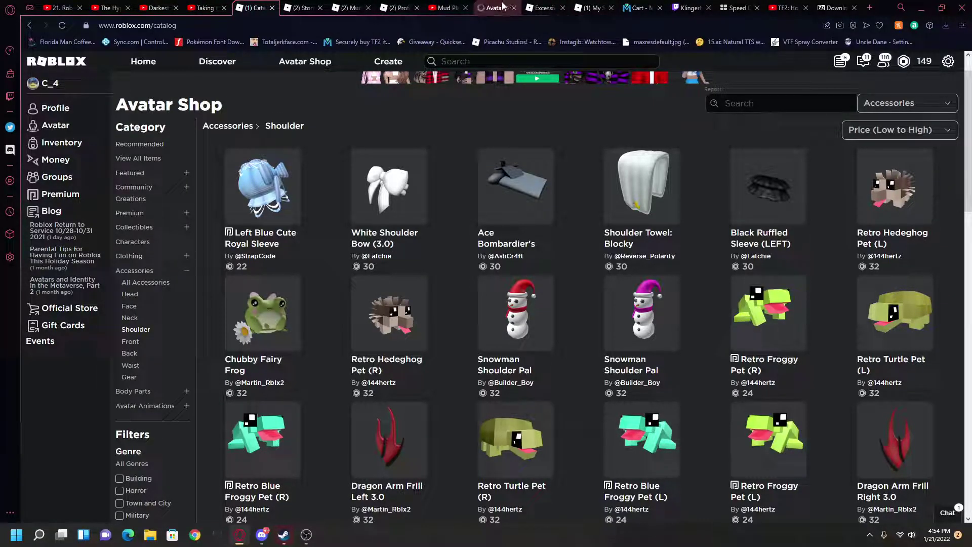
click(503, 6)
mouse_move(458, 193)
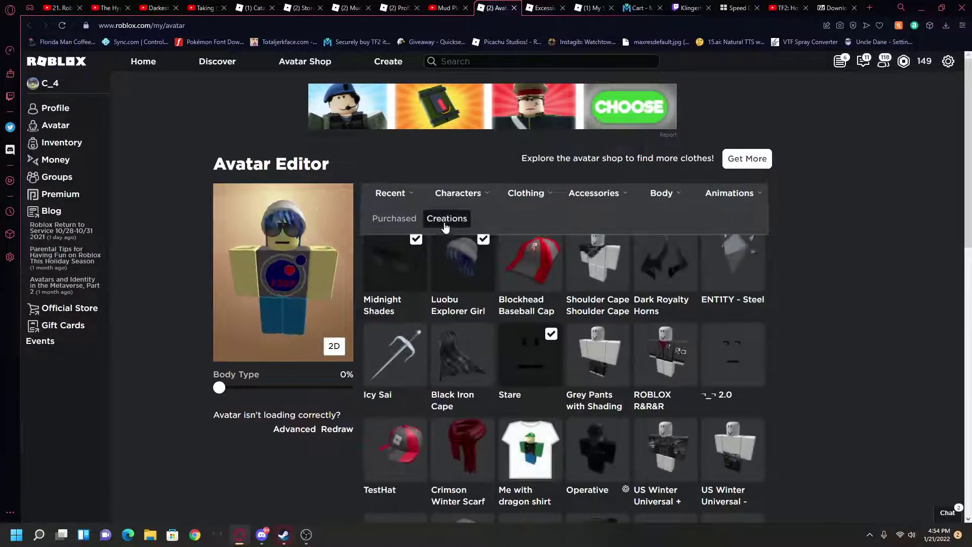
click(445, 218)
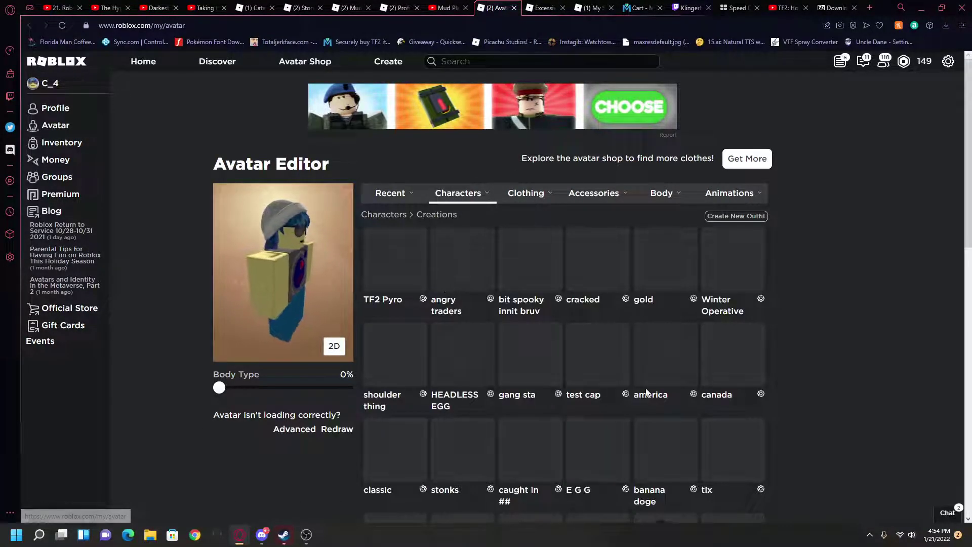
scroll(755, 415, down, 2)
scroll(756, 415, down, 4)
scroll(725, 413, down, 2)
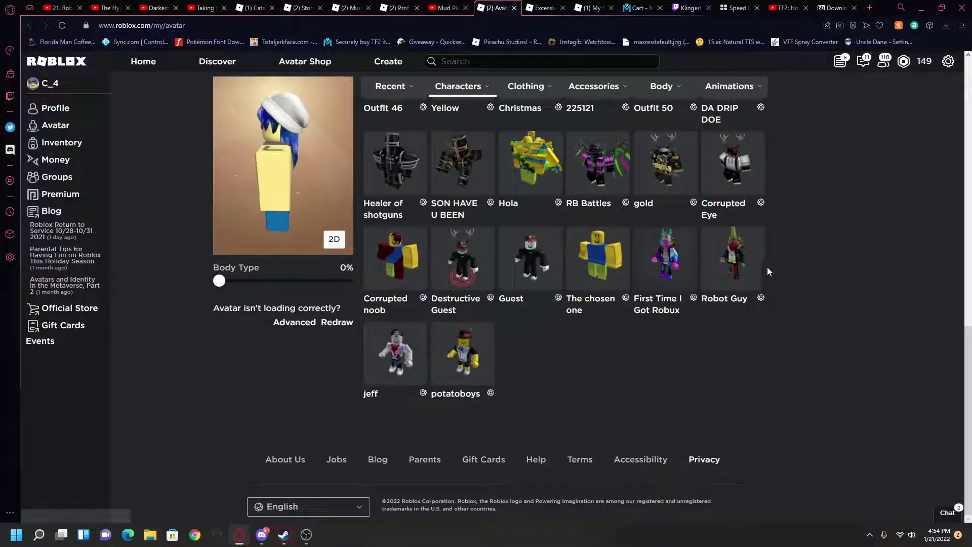
scroll(682, 274, up, 4)
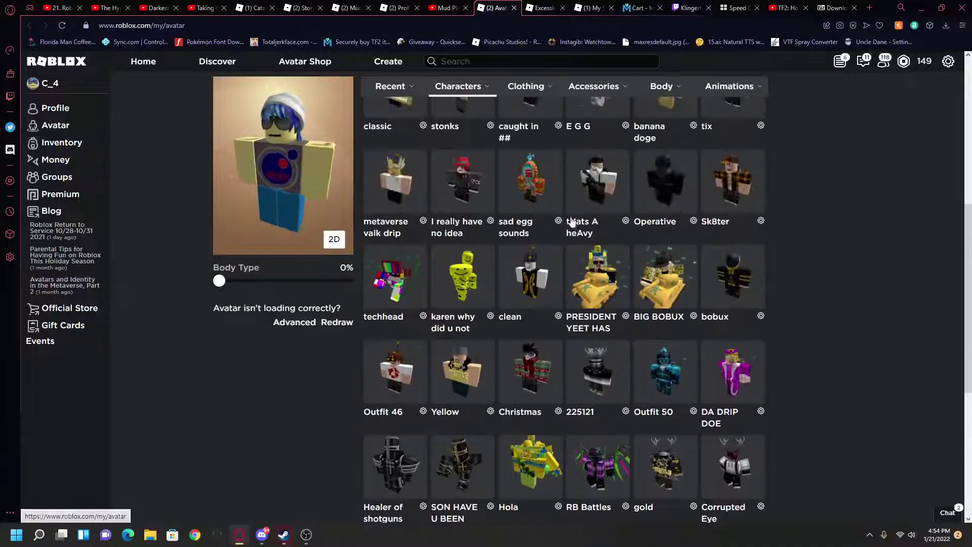
scroll(623, 244, up, 5)
mouse_move(594, 193)
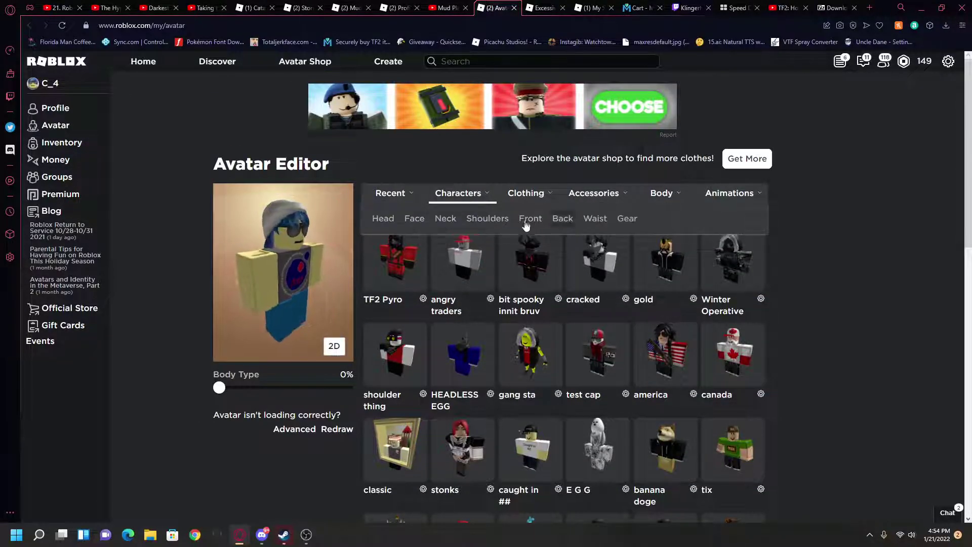
click(490, 221)
scroll(712, 367, down, 3)
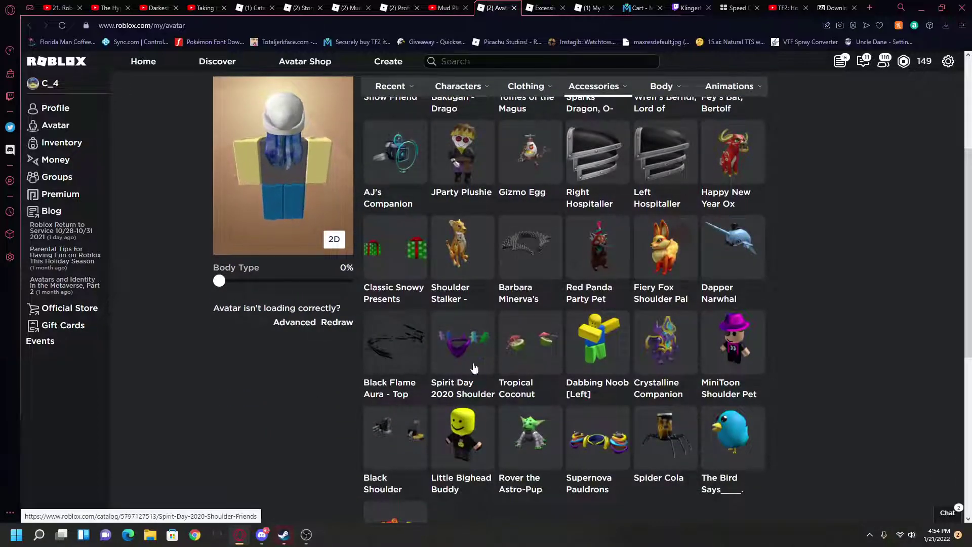
scroll(387, 347, down, 2)
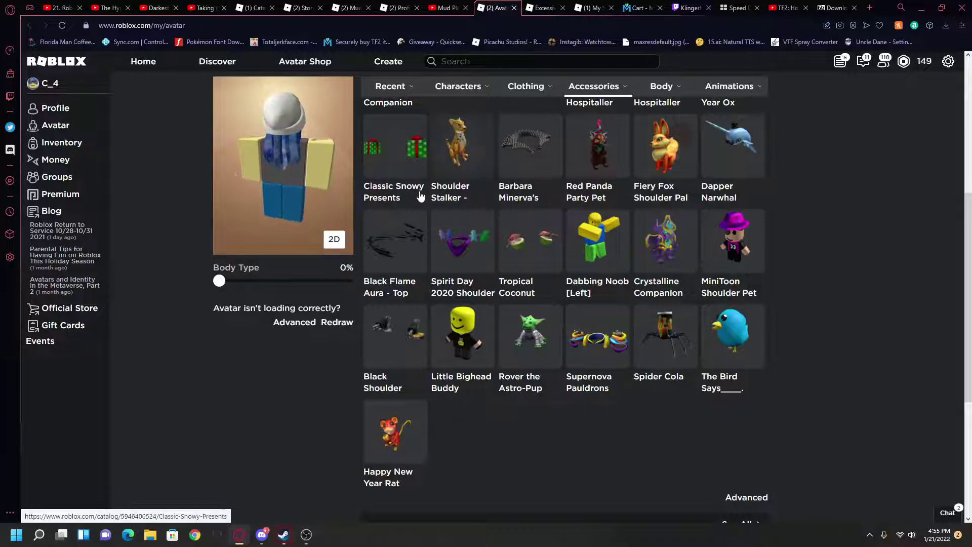
scroll(476, 332, down, 2)
scroll(482, 327, up, 2)
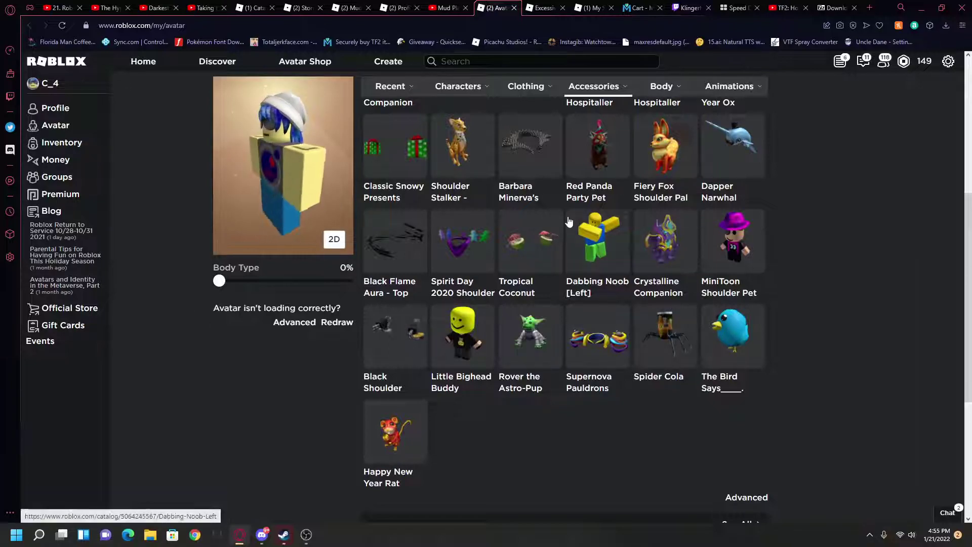
scroll(608, 243, up, 3)
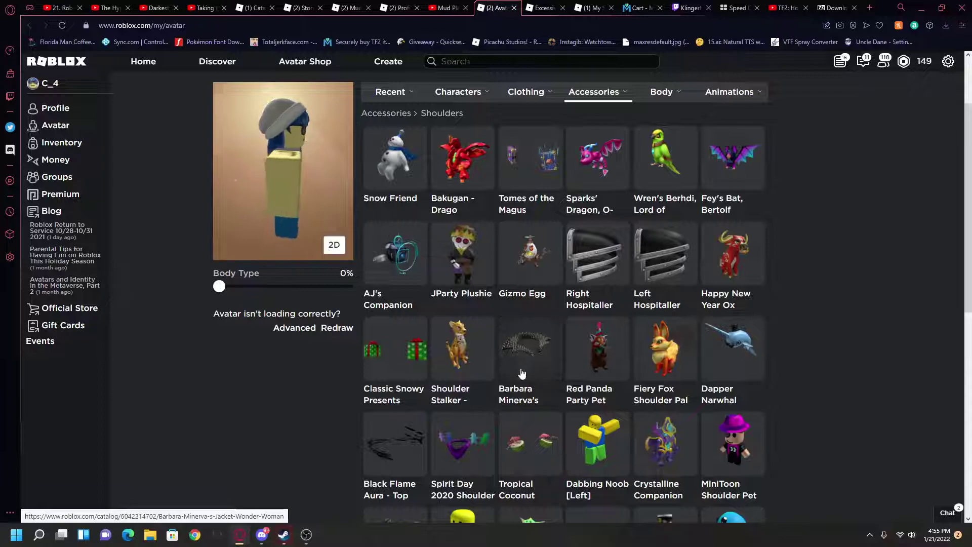
scroll(494, 364, up, 2)
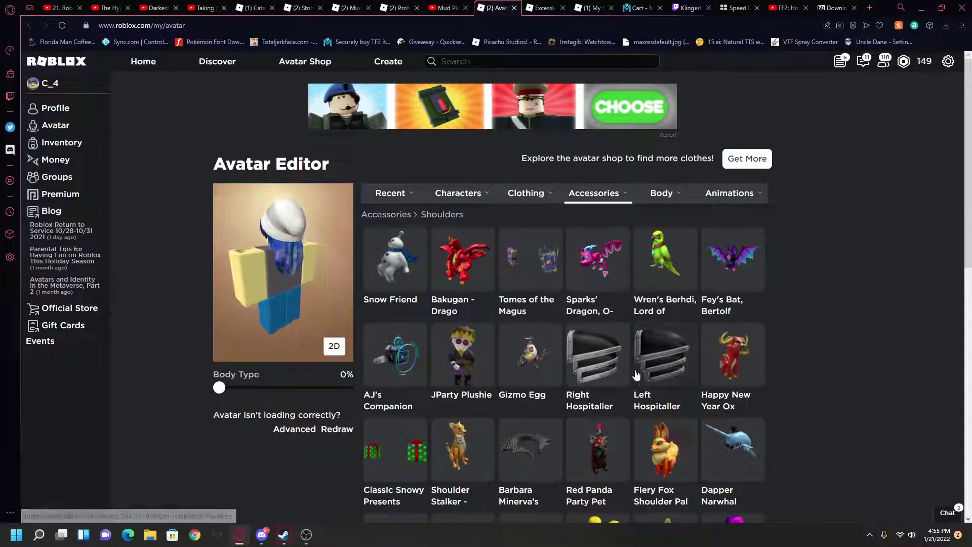
click(444, 219)
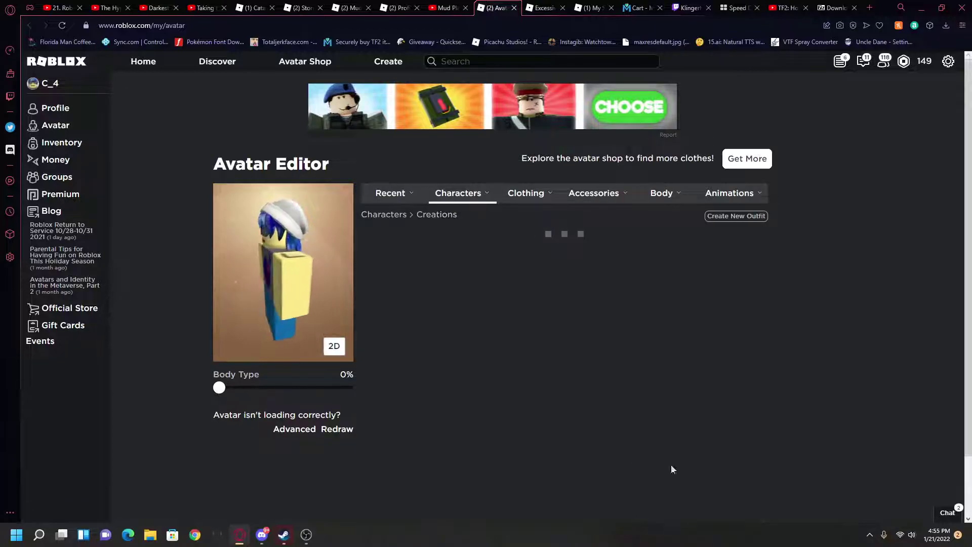
scroll(729, 453, down, 2)
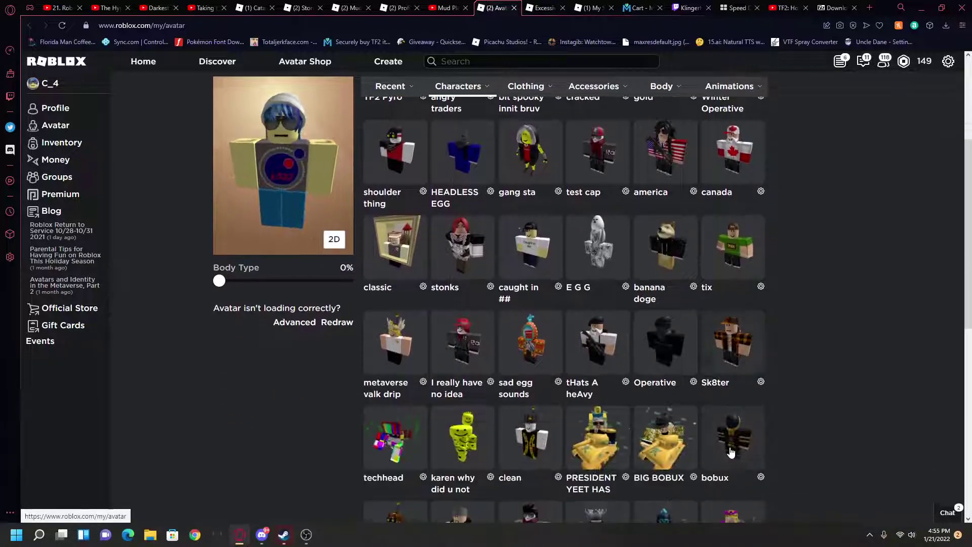
scroll(729, 454, down, 1)
scroll(575, 432, down, 2)
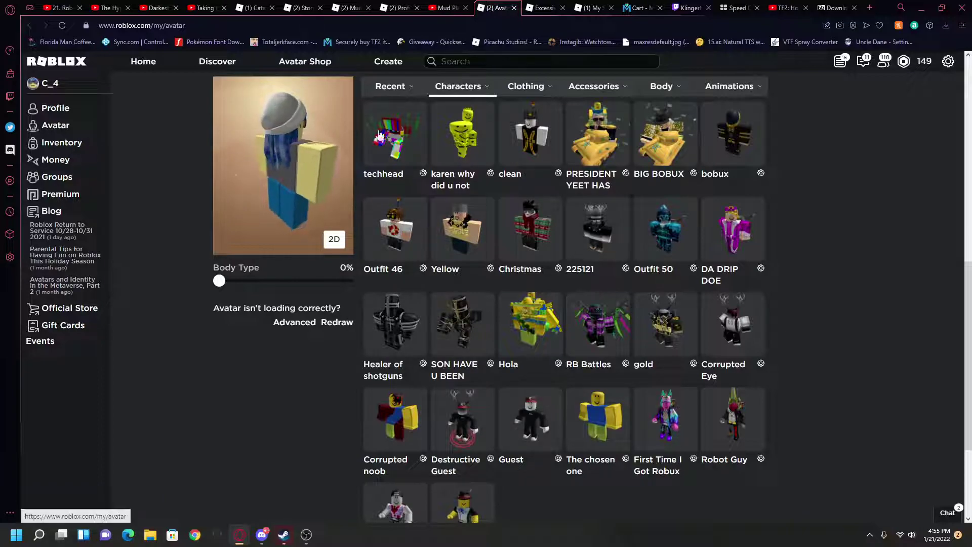
scroll(337, 304, up, 1)
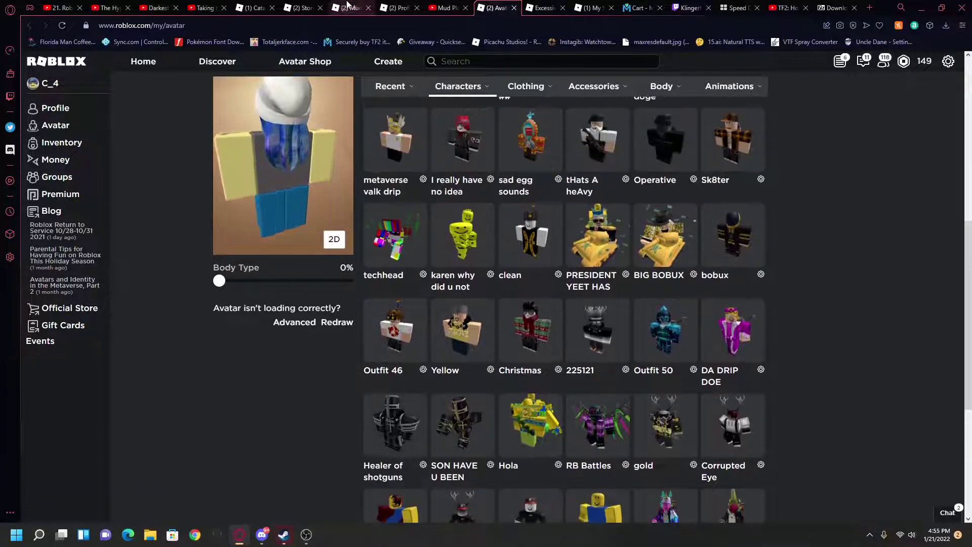
scroll(336, 304, up, 2)
scroll(336, 305, up, 3)
- Return to the Shoulder catalog, advance three pages, then step back one page to the 50-Robux items
click(255, 8)
scroll(371, 187, down, 1)
scroll(433, 274, down, 3)
scroll(493, 361, down, 3)
scroll(554, 448, down, 3)
scroll(555, 448, down, 4)
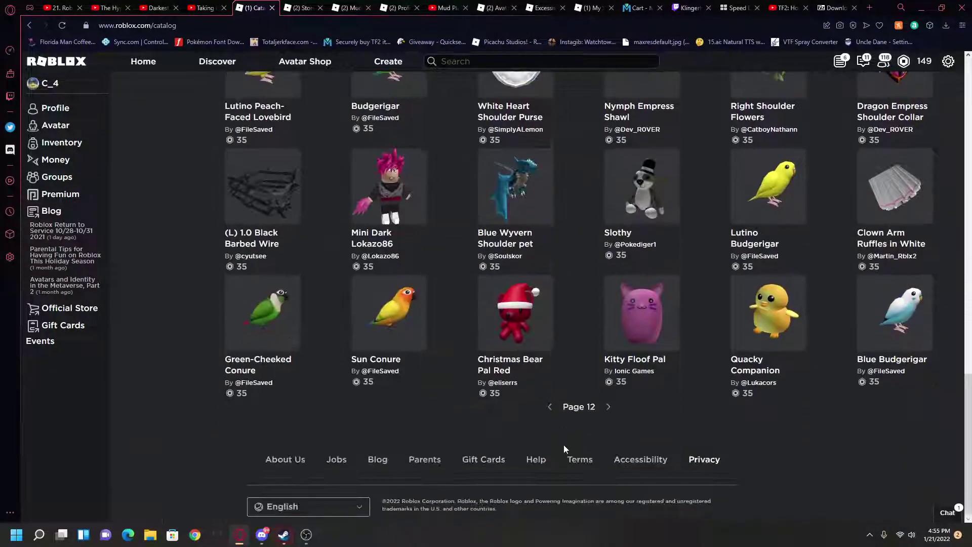
click(609, 408)
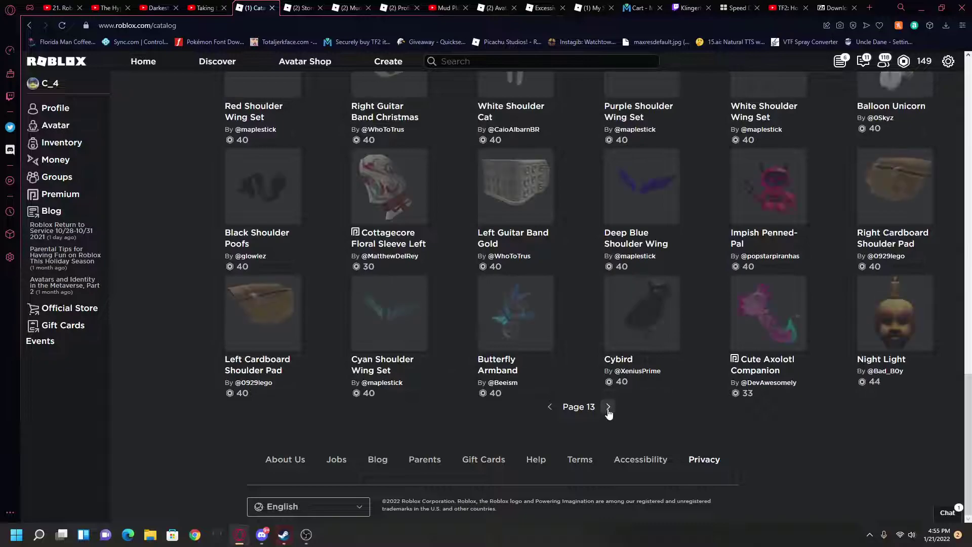
click(608, 408)
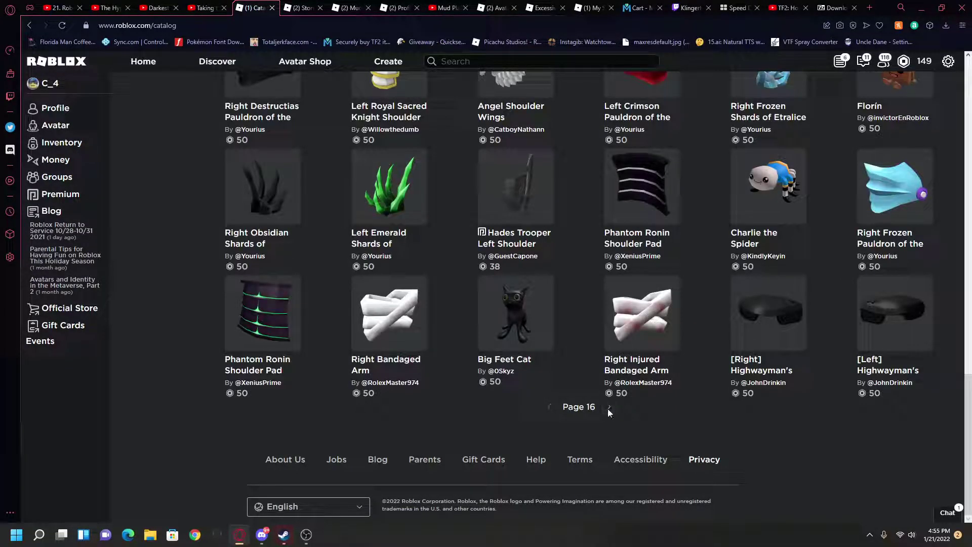
click(609, 408)
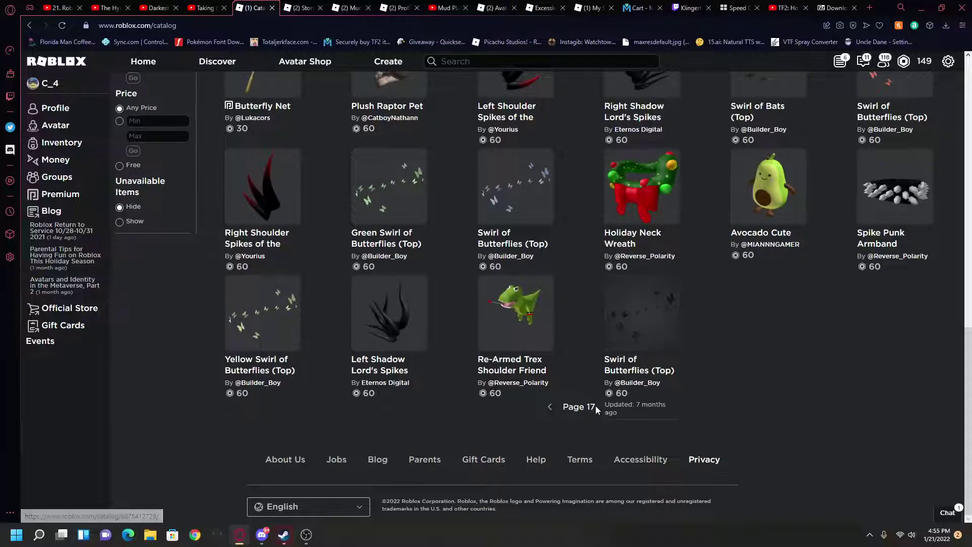
scroll(567, 412, up, 3)
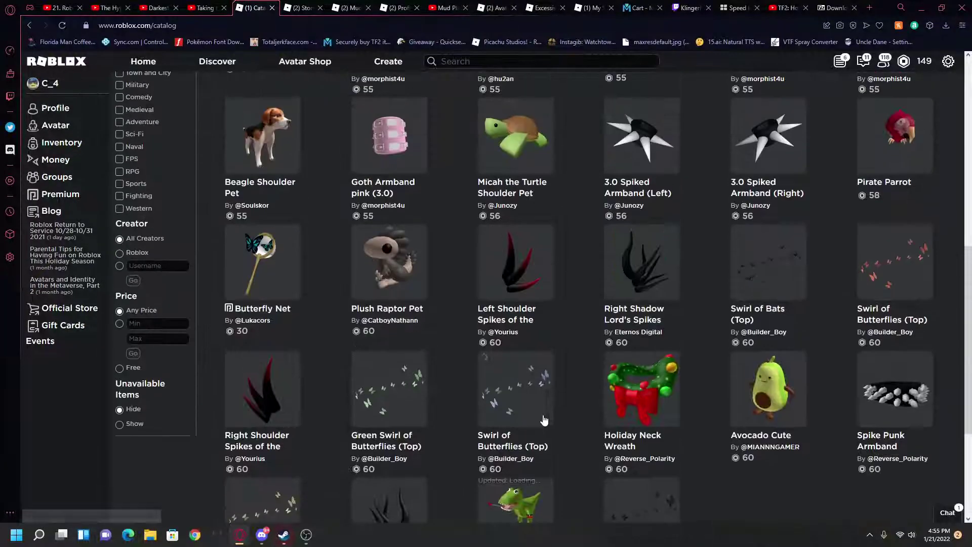
scroll(418, 380, up, 3)
scroll(272, 344, up, 1)
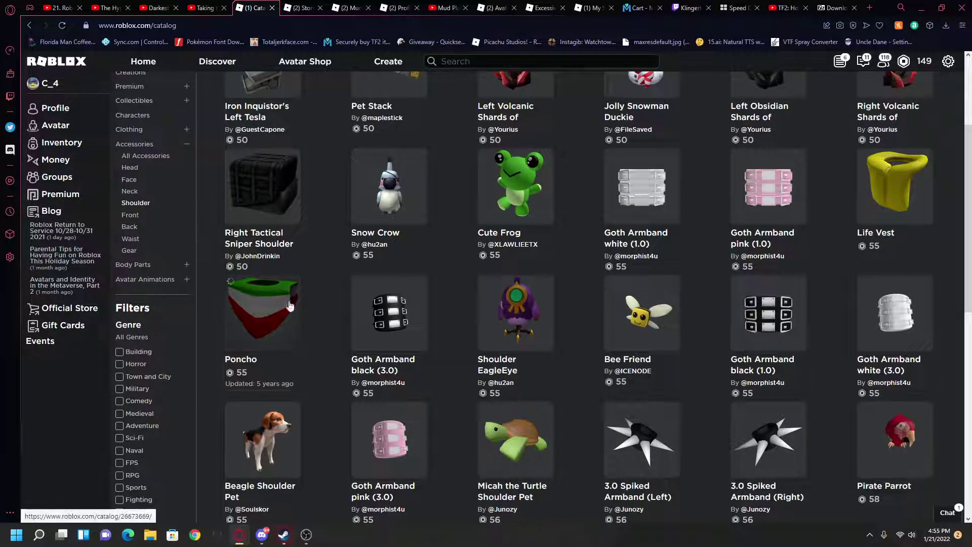
scroll(310, 302, up, 1)
scroll(447, 397, down, 2)
scroll(449, 401, down, 6)
click(550, 407)
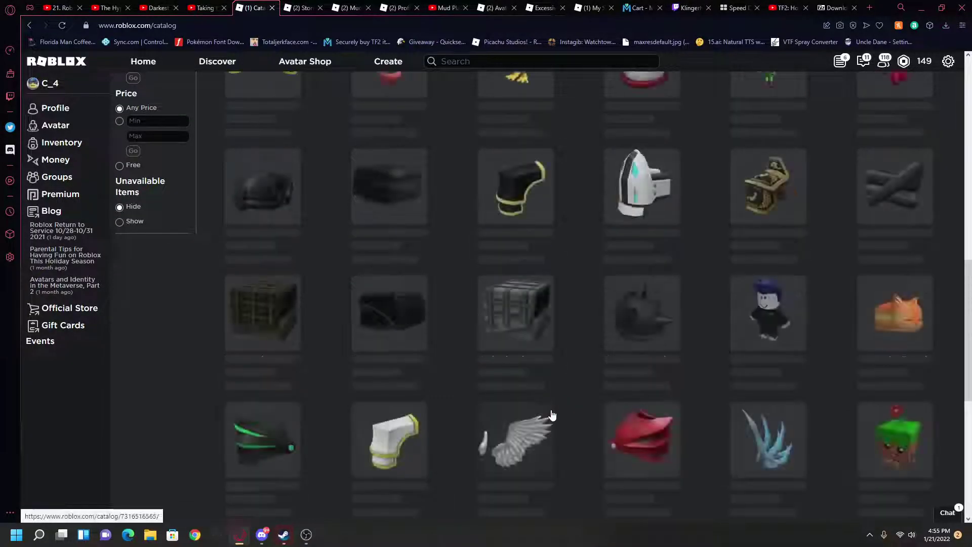
scroll(575, 395, down, 6)
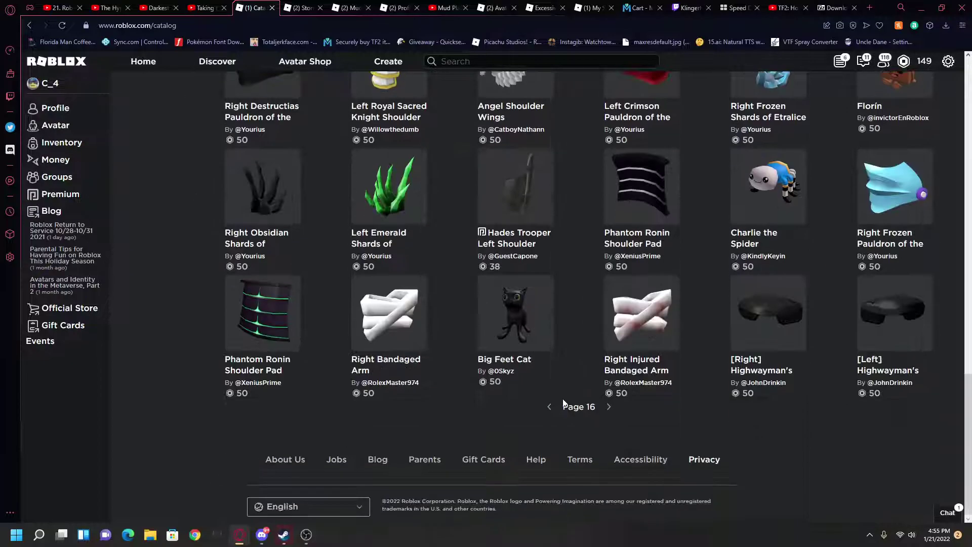
scroll(678, 296, up, 10)
scroll(679, 296, up, 10)
- Sort Shoulder accessories by Price (High to Low) and go to page 2 (300–200 Robux)
click(897, 169)
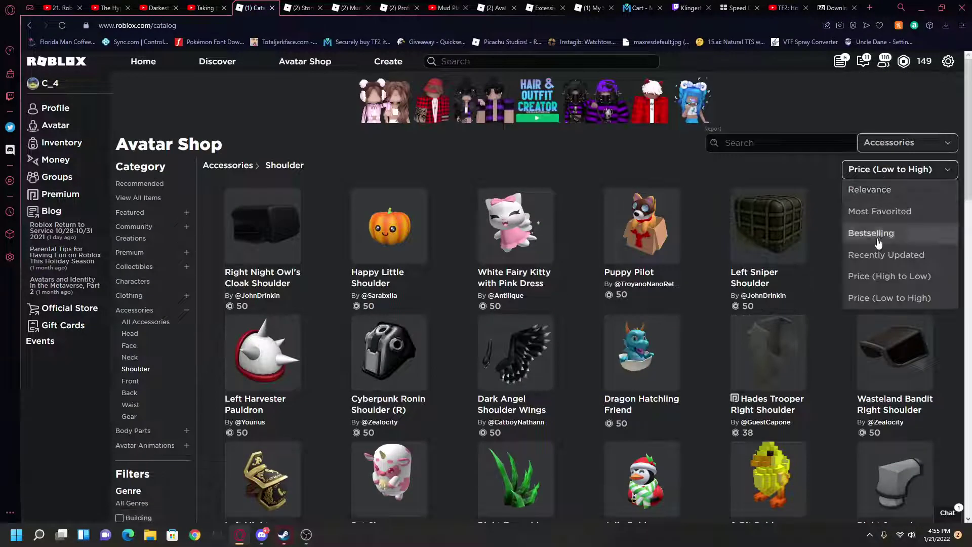
click(890, 276)
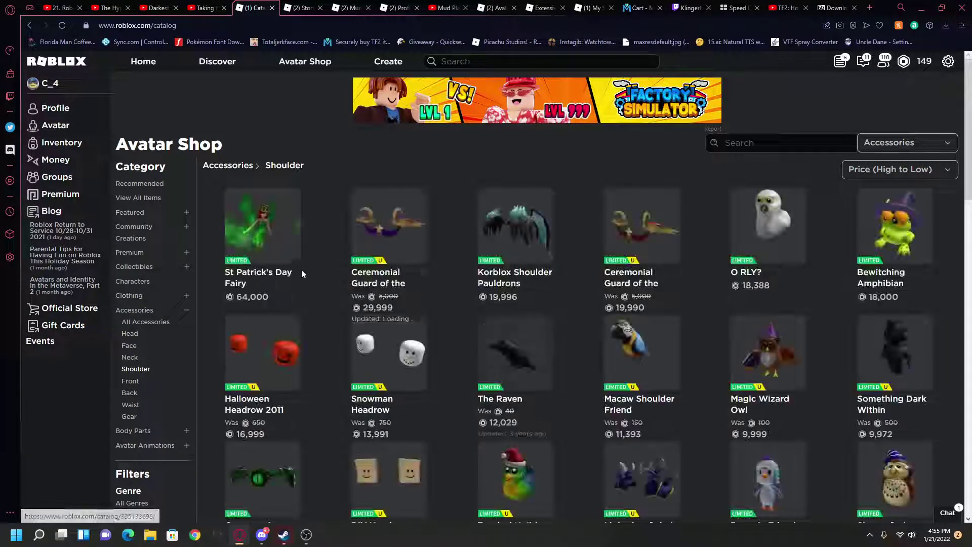
scroll(467, 265, down, 4)
scroll(469, 263, down, 3)
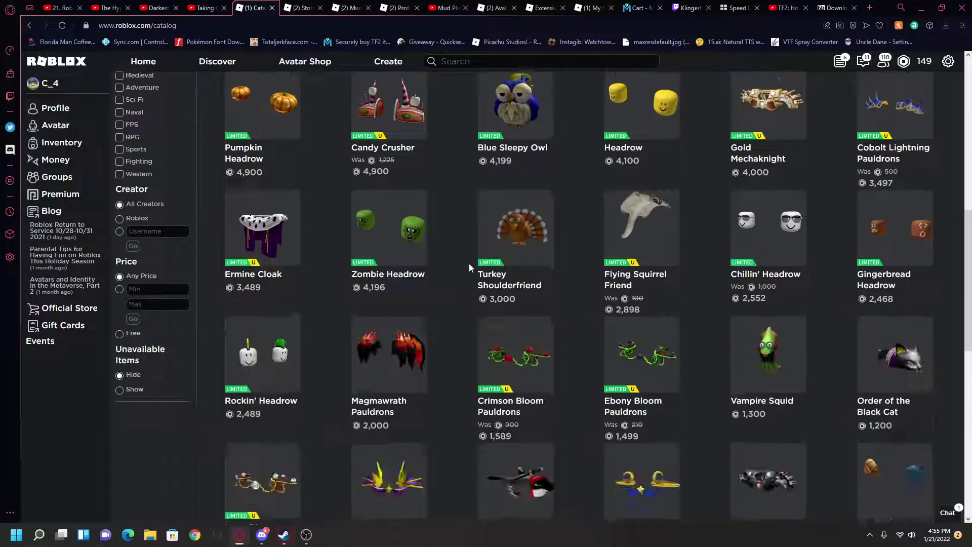
scroll(469, 262, down, 2)
scroll(468, 262, down, 1)
scroll(468, 268, down, 2)
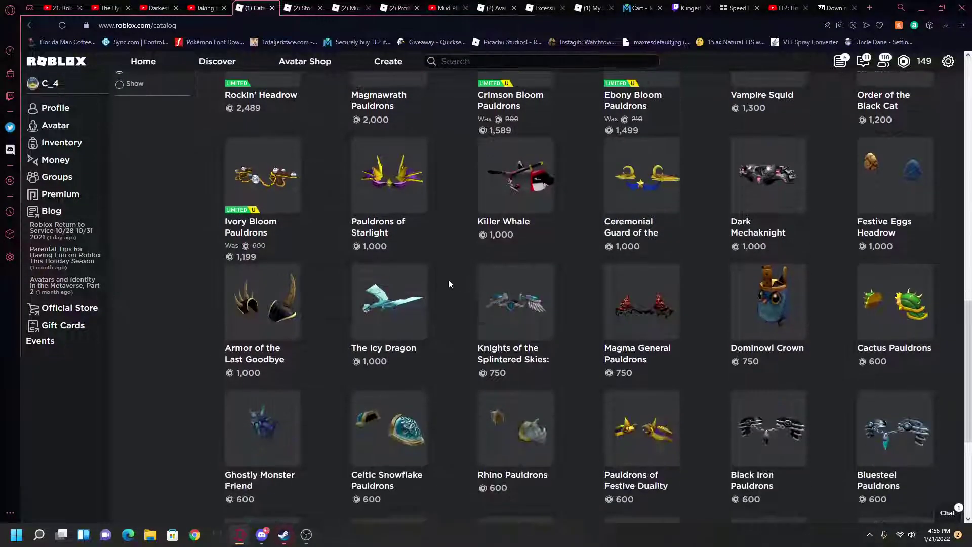
scroll(440, 283, down, 4)
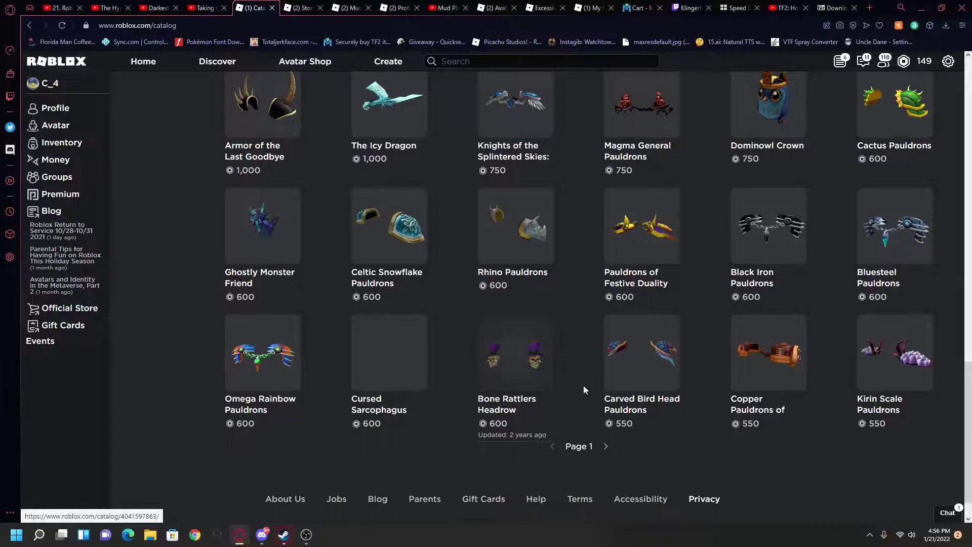
click(606, 447)
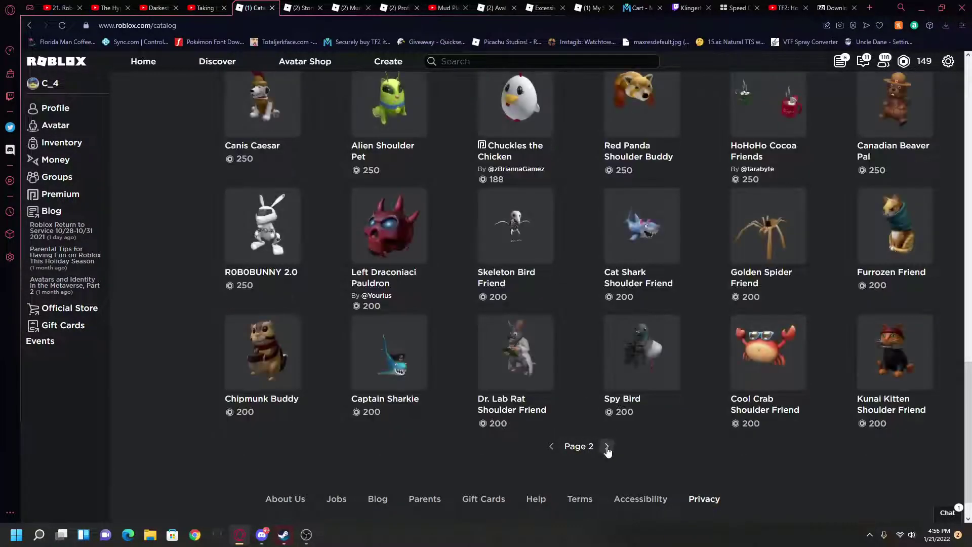
mouse_move(513, 365)
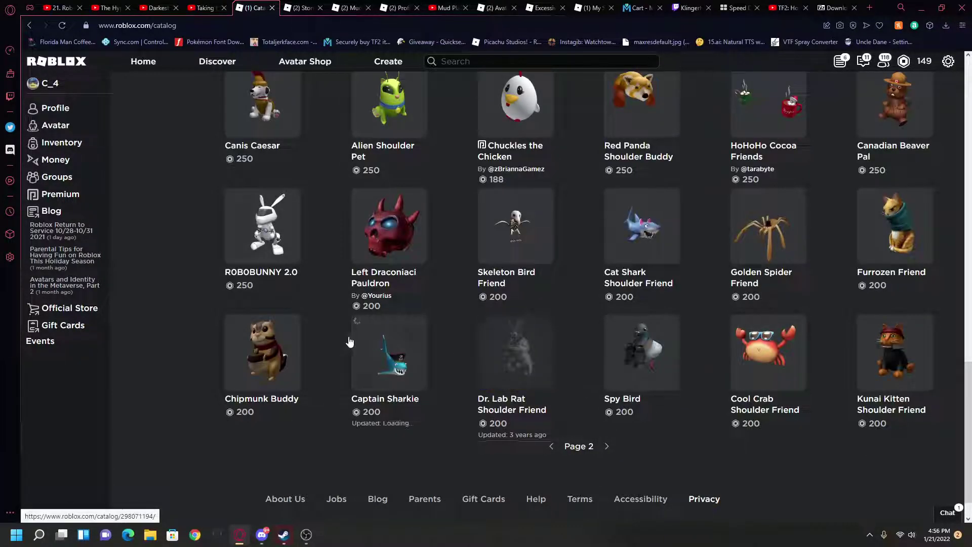
scroll(341, 339, up, 1)
scroll(419, 327, up, 2)
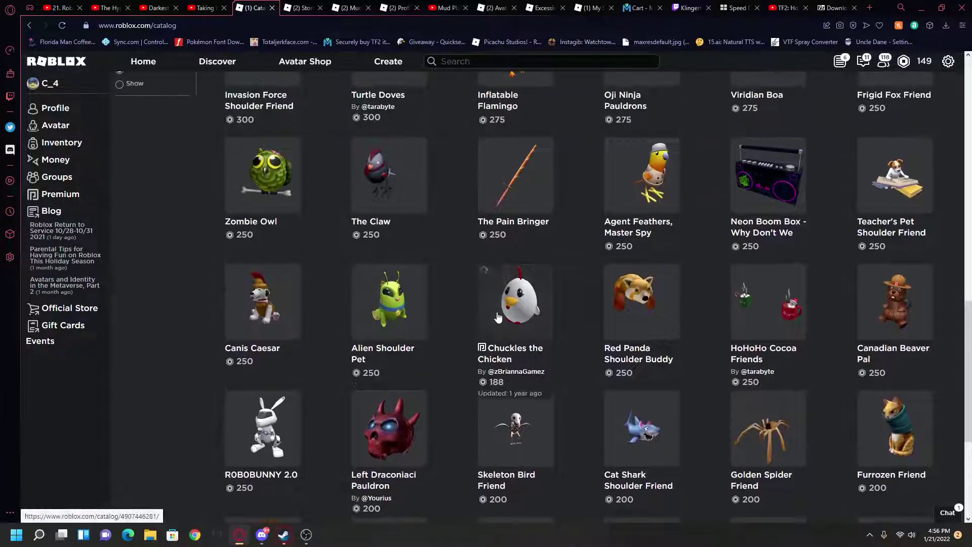
- Open Chuckles the Chicken in a new tab and move its tab after the creator's profile
right_click(522, 328)
click(555, 82)
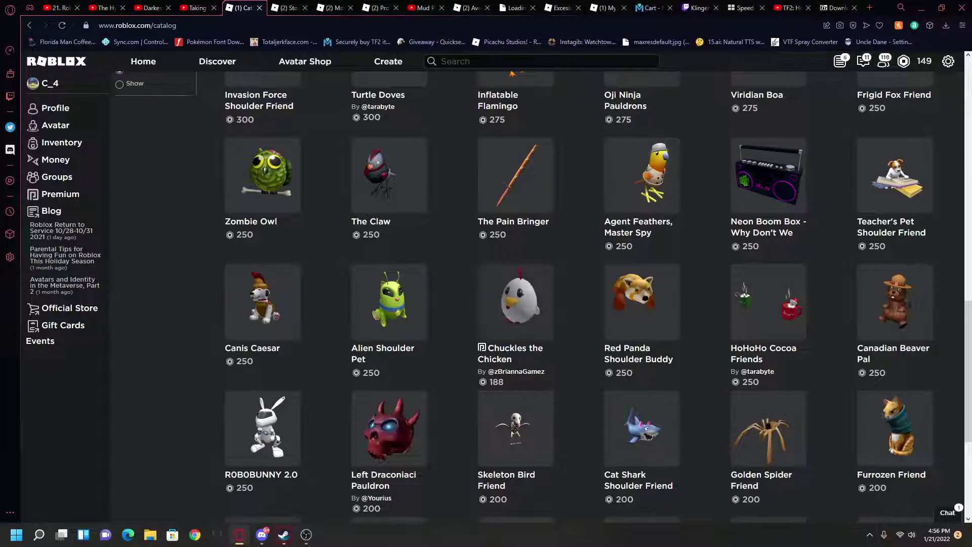
click(324, 6)
click(376, 8)
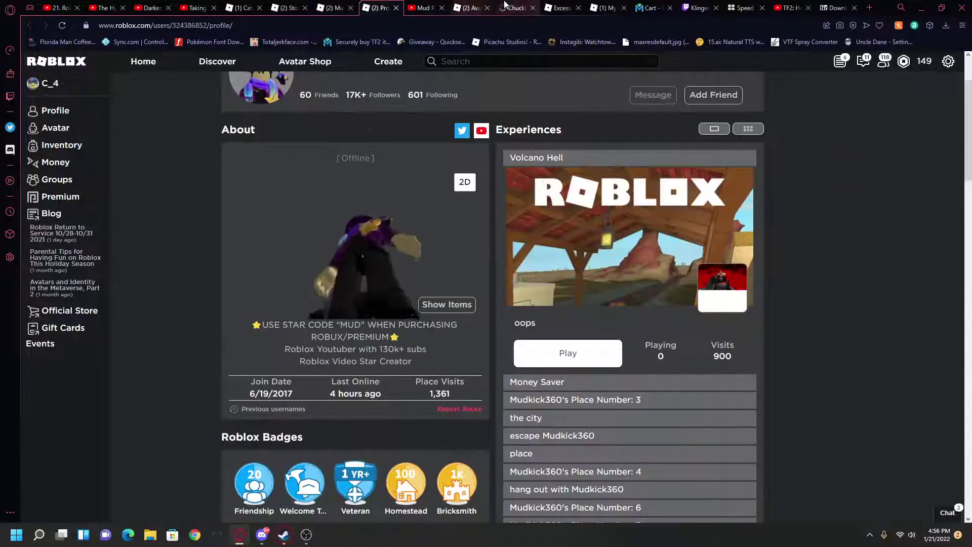
click(505, 7)
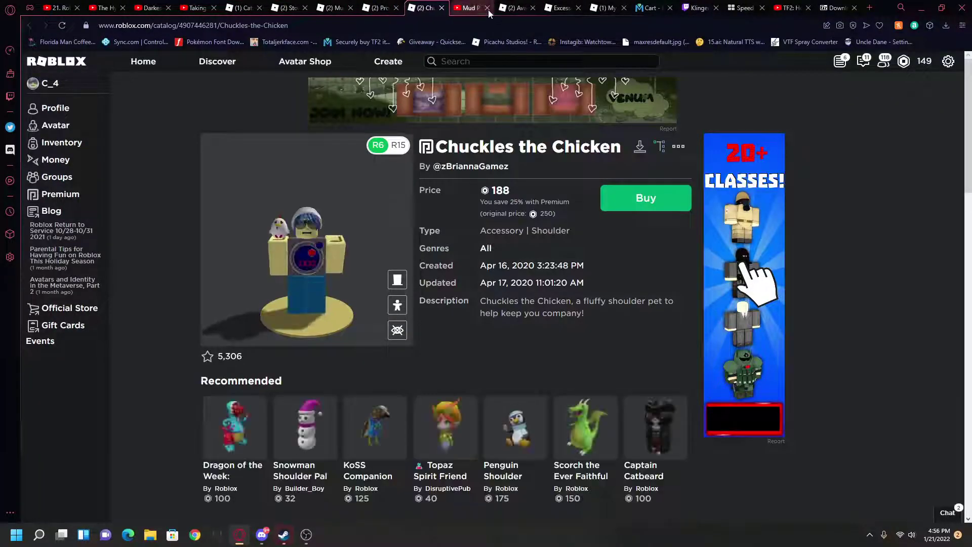
drag(353, 5, 487, 10)
scroll(317, 232, up, 2)
scroll(305, 237, up, 3)
scroll(304, 238, up, 3)
scroll(346, 245, up, 2)
- Rotate Chuckles the Chicken's preview to its front, then close the StormRBX Shoulder Pal tab
drag(345, 244, 552, 308)
scroll(532, 320, down, 4)
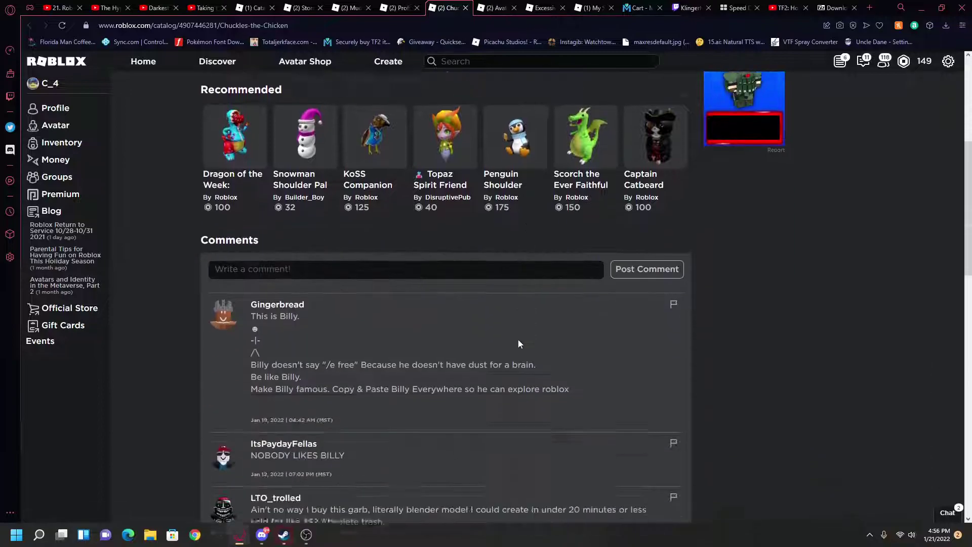
scroll(350, 376, down, 1)
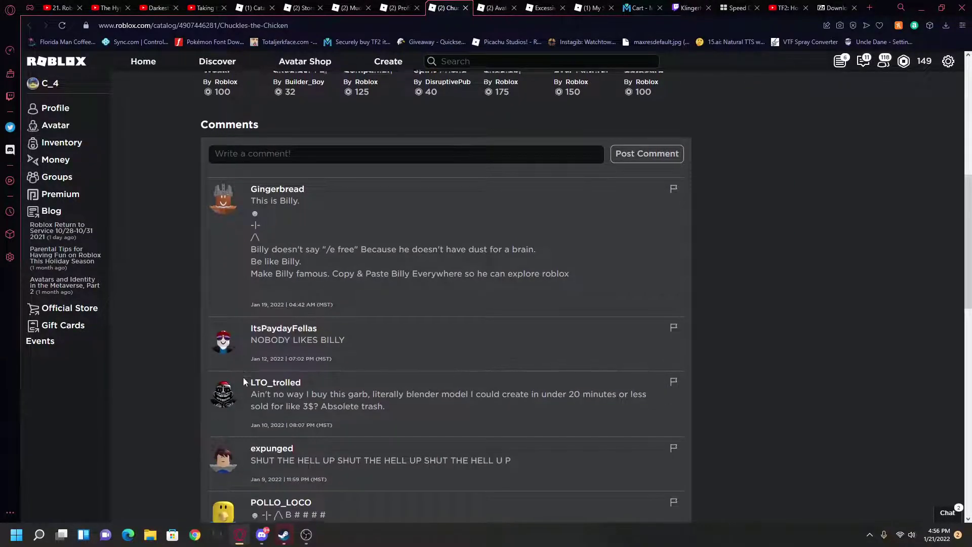
scroll(244, 379, down, 2)
scroll(302, 411, down, 2)
scroll(243, 370, down, 1)
scroll(298, 360, down, 2)
scroll(327, 384, up, 8)
scroll(607, 407, up, 4)
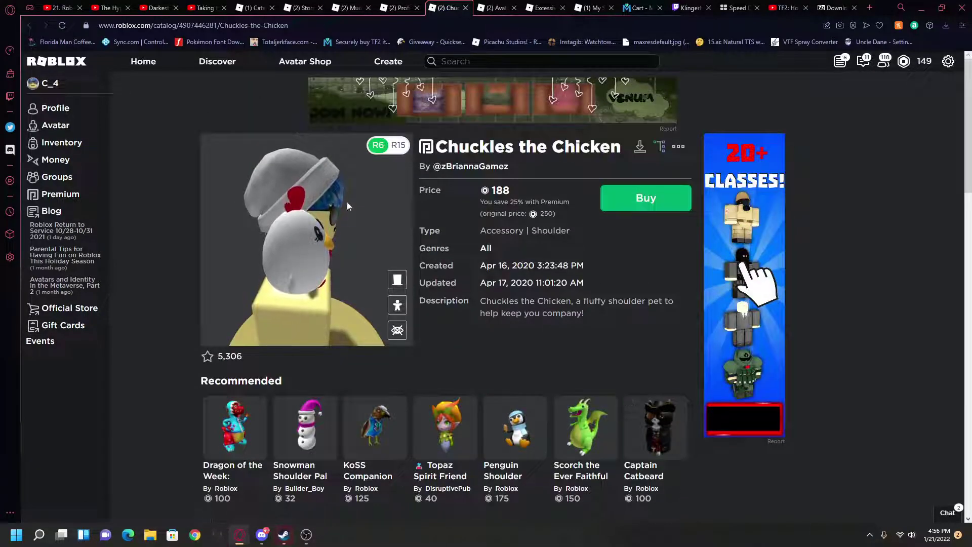
mouse_move(349, 206)
mouse_down()
mouse_move(314, 220)
mouse_move(385, 233)
mouse_up()
scroll(439, 260, down, 1)
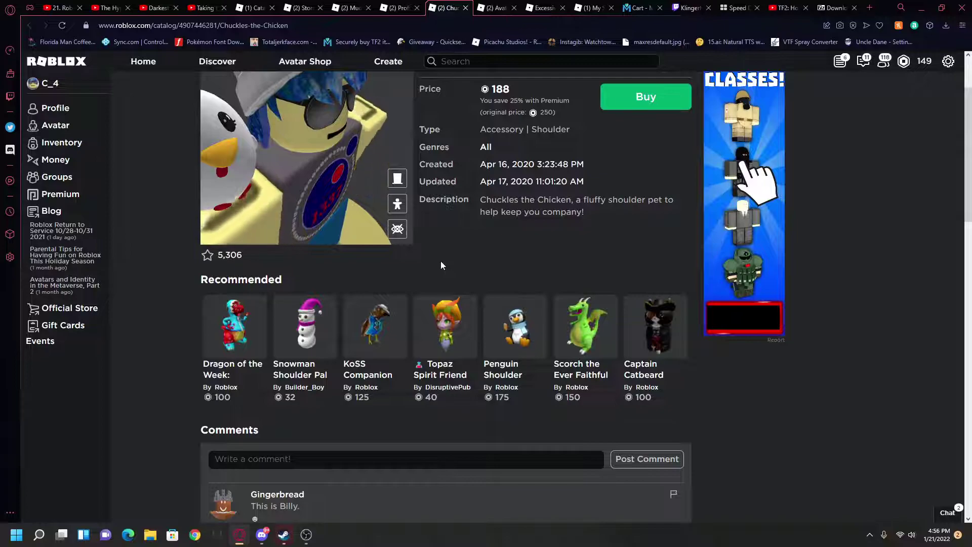
scroll(440, 265, up, 1)
click(349, 8)
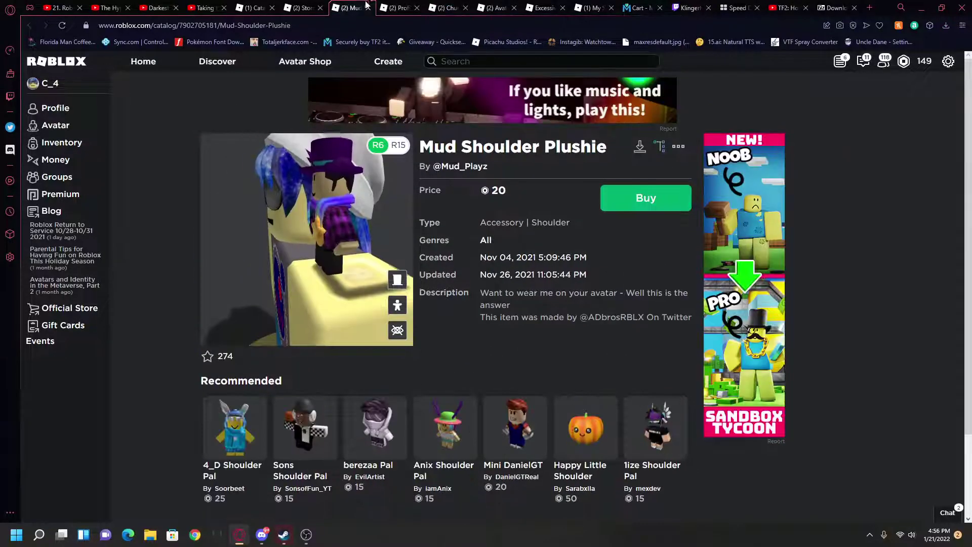
click(304, 7)
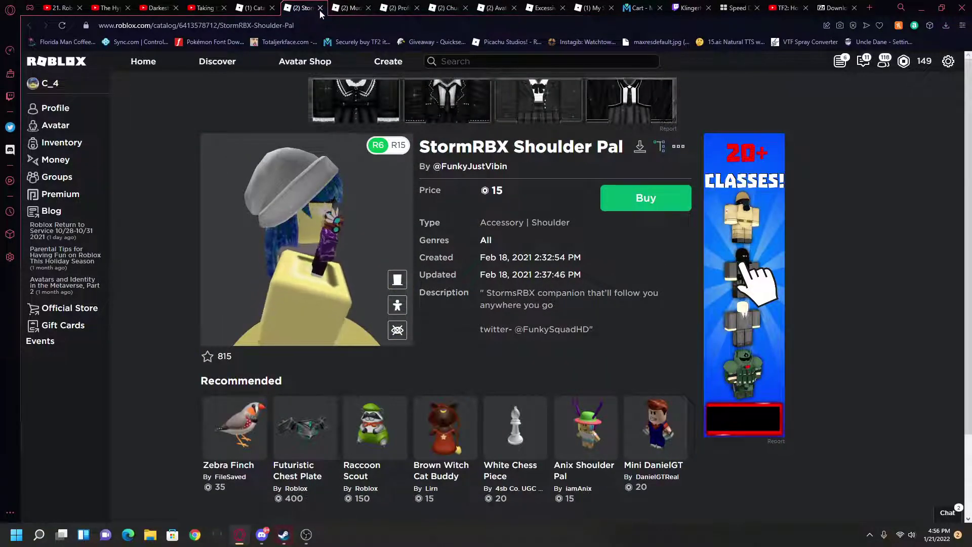
click(320, 8)
- Close the Mud Shoulder Plushie tab and go to catalog page 3 (200–75 Robux)
click(337, 9)
click(273, 8)
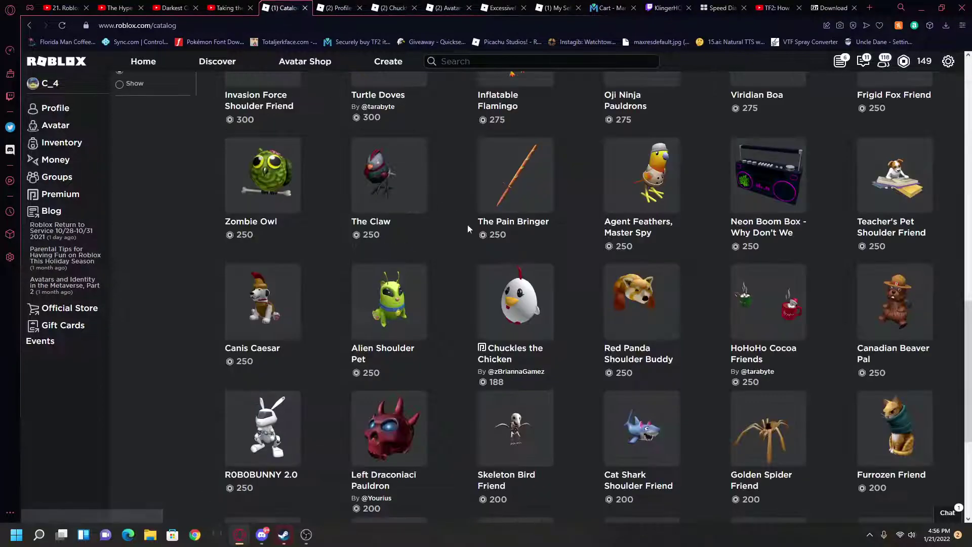
scroll(373, 194, down, 3)
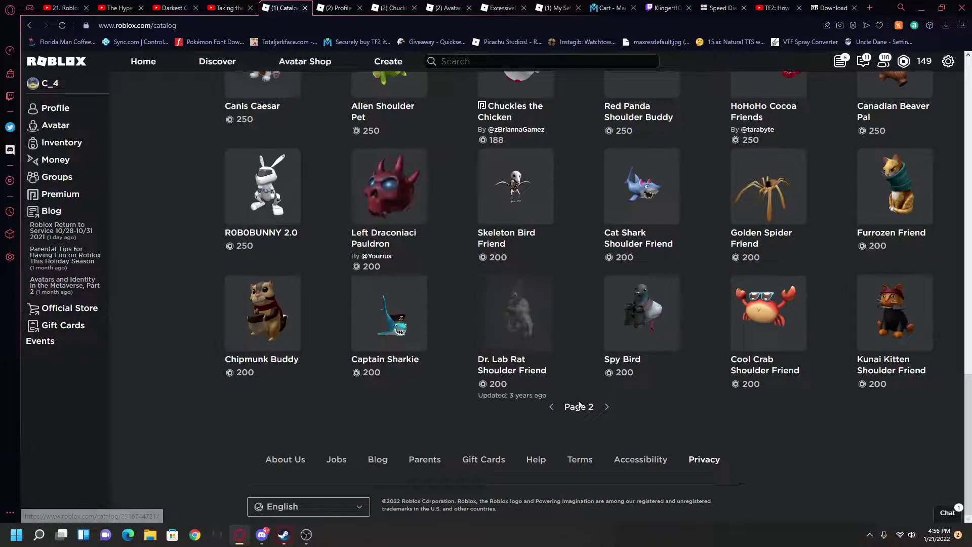
click(606, 408)
right_click(606, 408)
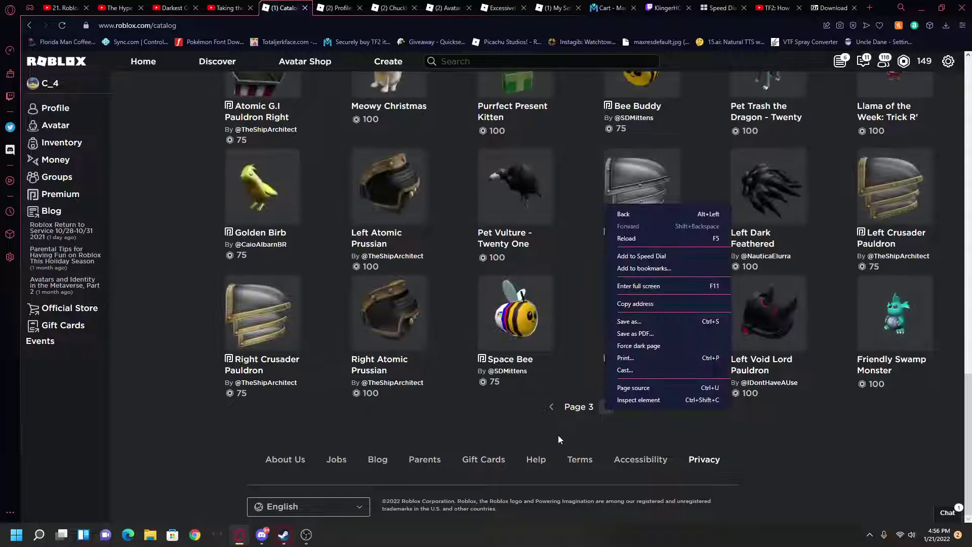
click(531, 442)
scroll(456, 395, up, 3)
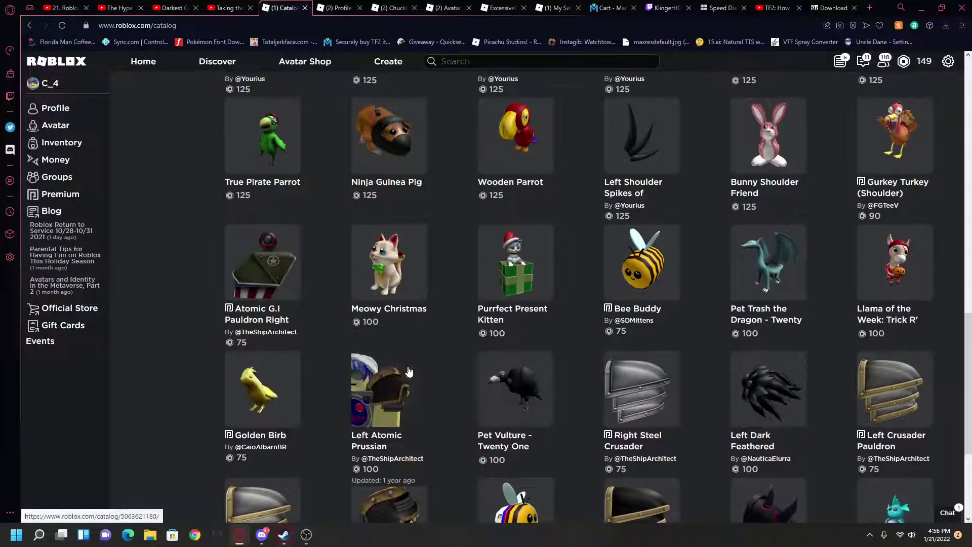
scroll(456, 357, up, 3)
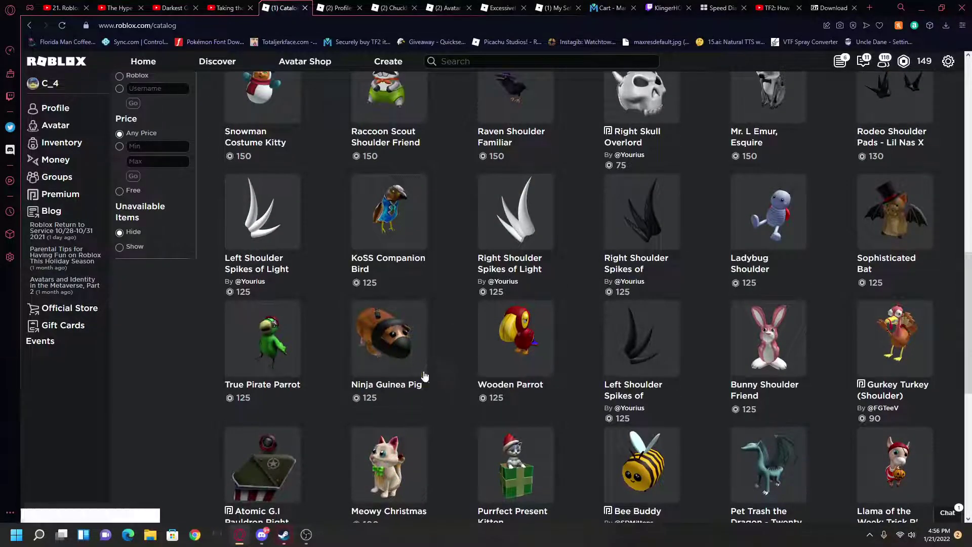
scroll(581, 229, up, 2)
scroll(487, 229, up, 2)
scroll(384, 227, up, 2)
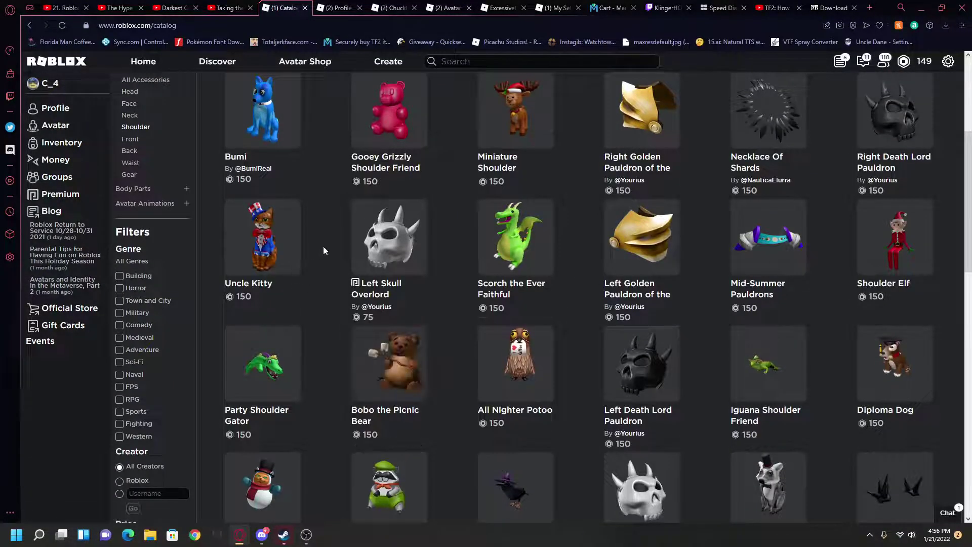
scroll(369, 340, down, 2)
scroll(461, 424, down, 5)
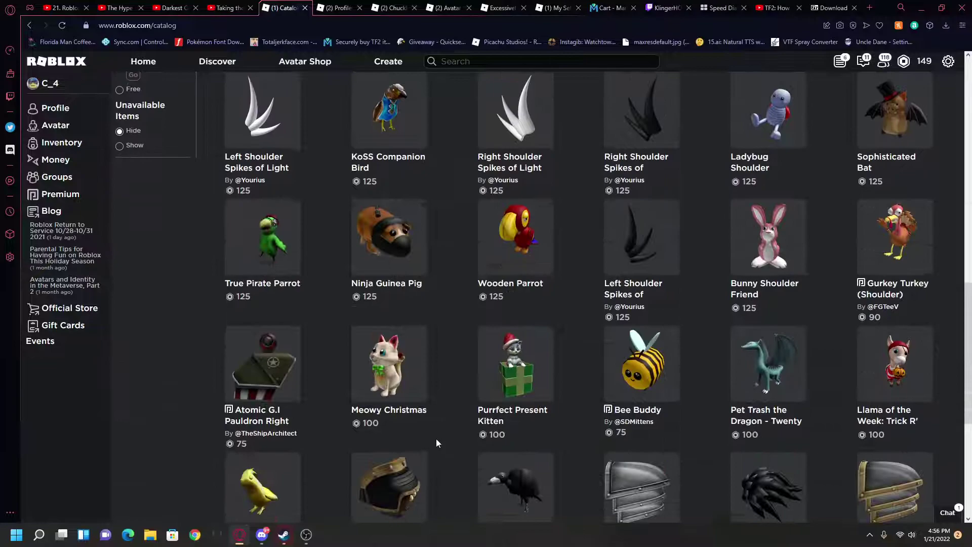
scroll(439, 437, down, 4)
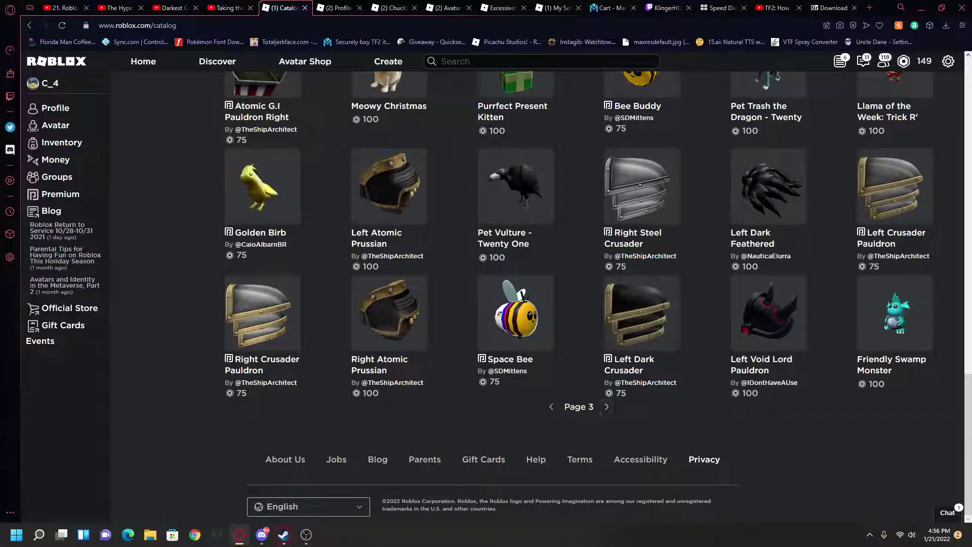
scroll(586, 387, up, 5)
scroll(715, 276, up, 5)
scroll(756, 291, up, 3)
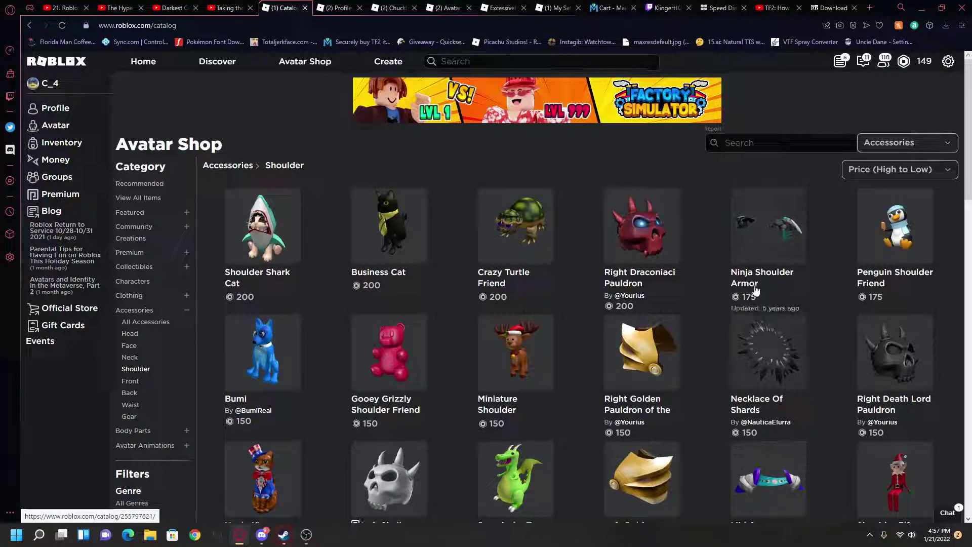
- Re-sort shoulder items by Price (Low to High) and open LiegeNorth Shoulder Friend! in a new tab
click(865, 171)
click(882, 298)
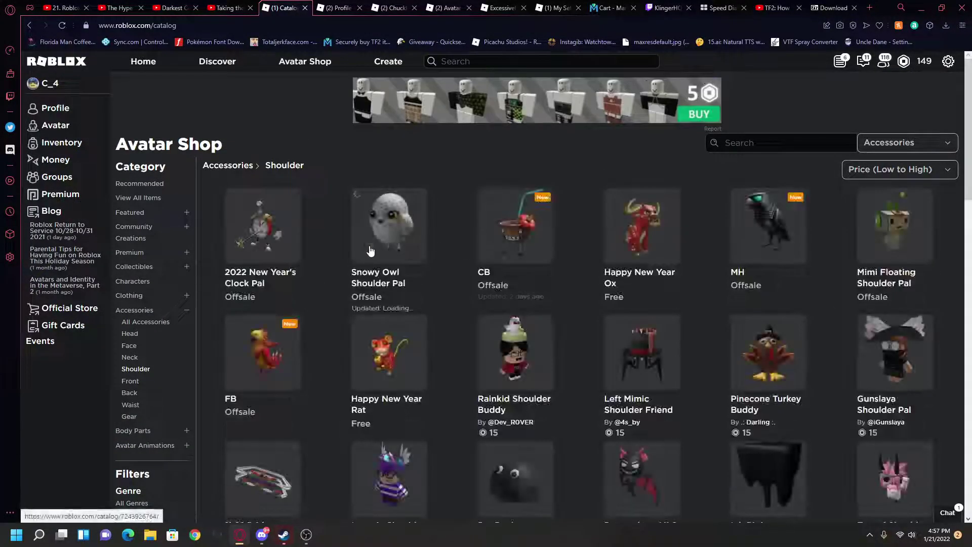
scroll(329, 249, down, 5)
scroll(516, 374, down, 4)
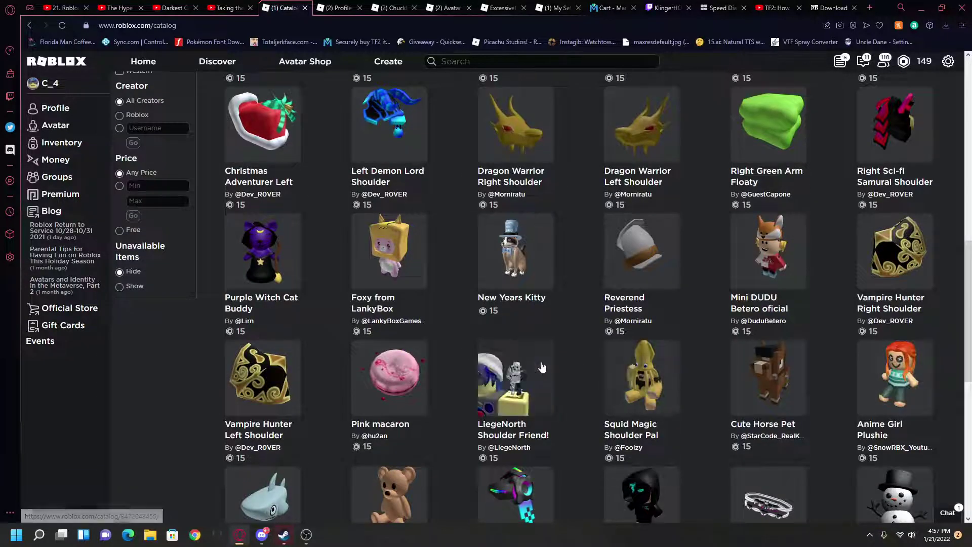
right_click(516, 374)
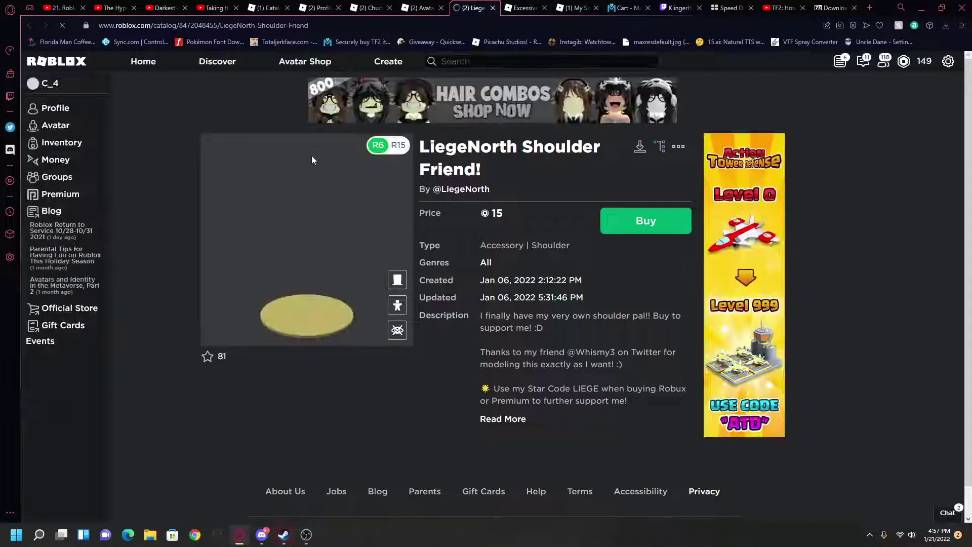
scroll(358, 246, up, 5)
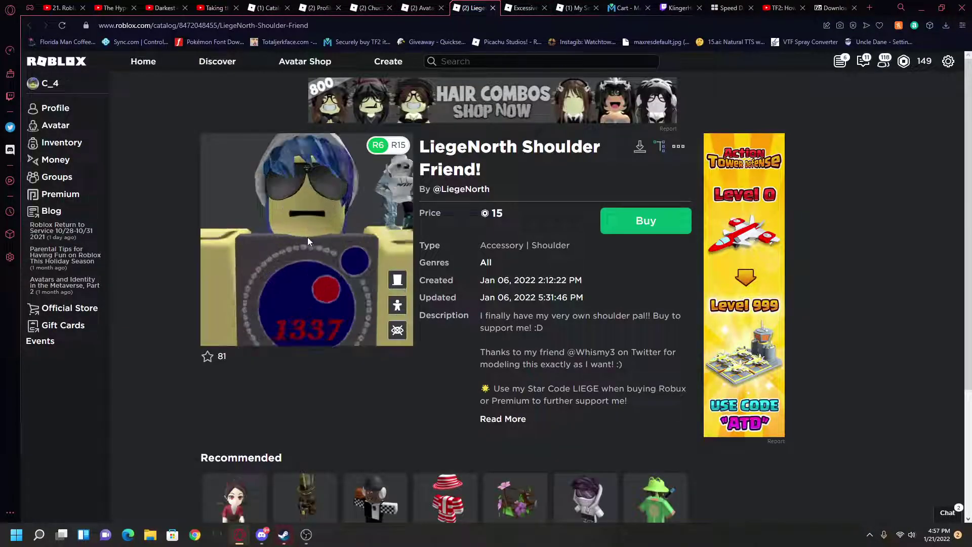
mouse_move(308, 238)
mouse_down()
mouse_move(255, 225)
mouse_move(466, 187)
mouse_move(375, 217)
mouse_up()
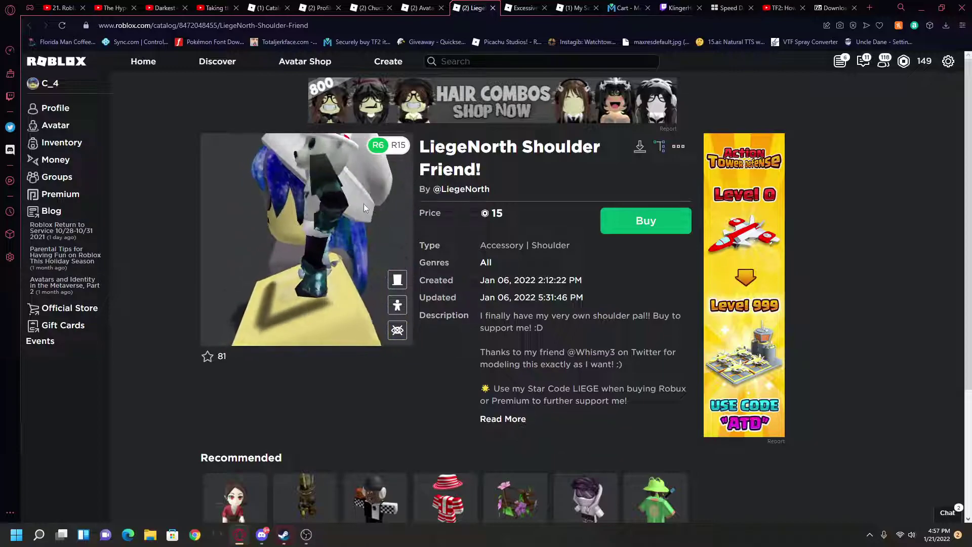
drag(375, 217, 376, 208)
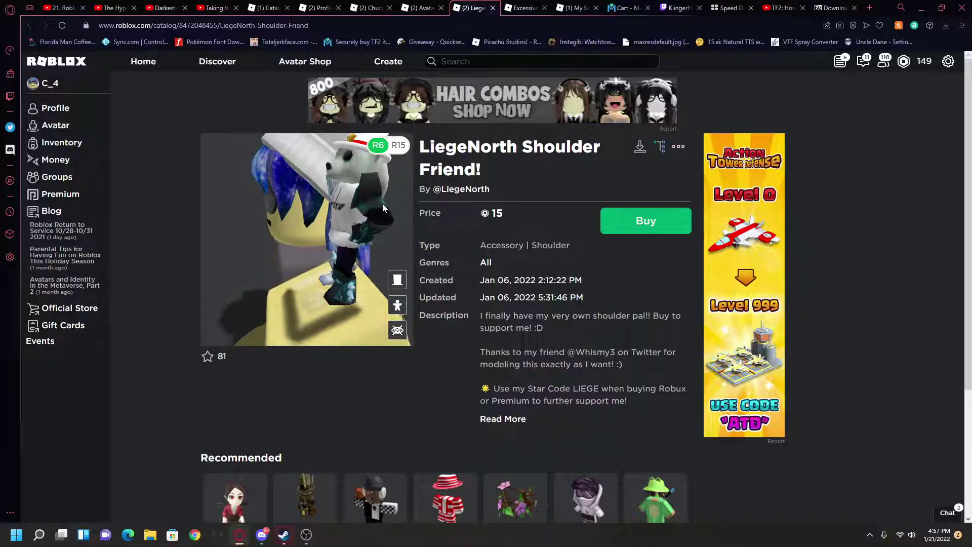
drag(369, 205, 388, 209)
right_click(457, 197)
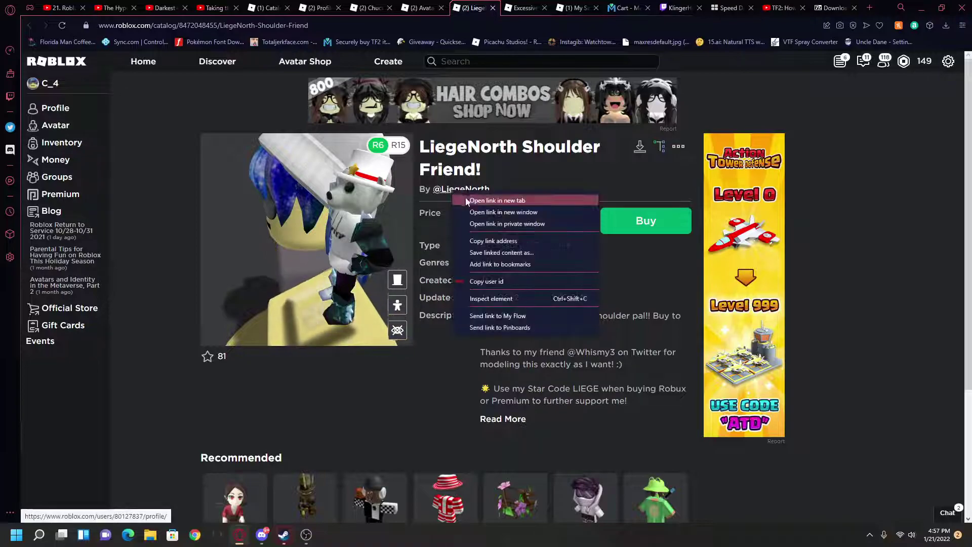
click(472, 201)
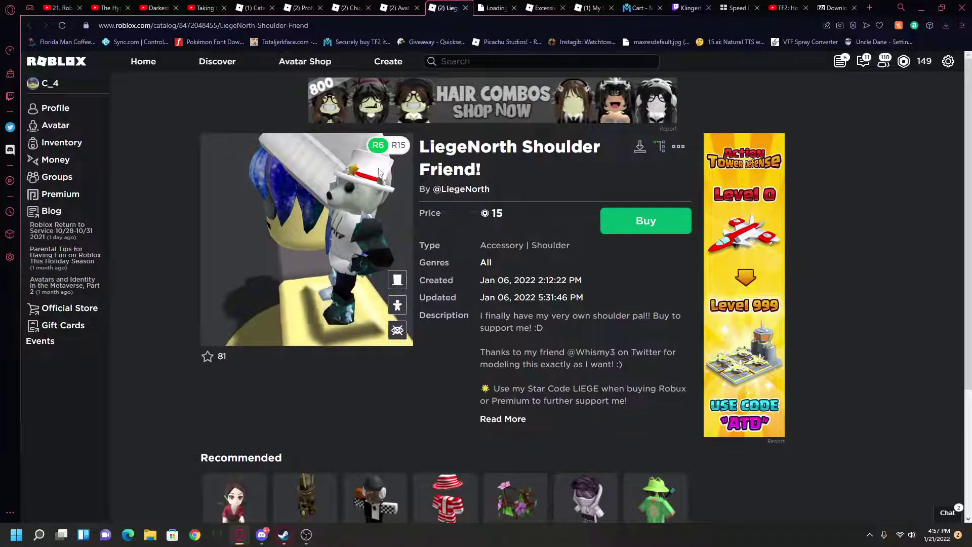
- Turn the preview to a close front view and expand the full item description
drag(379, 170, 413, 182)
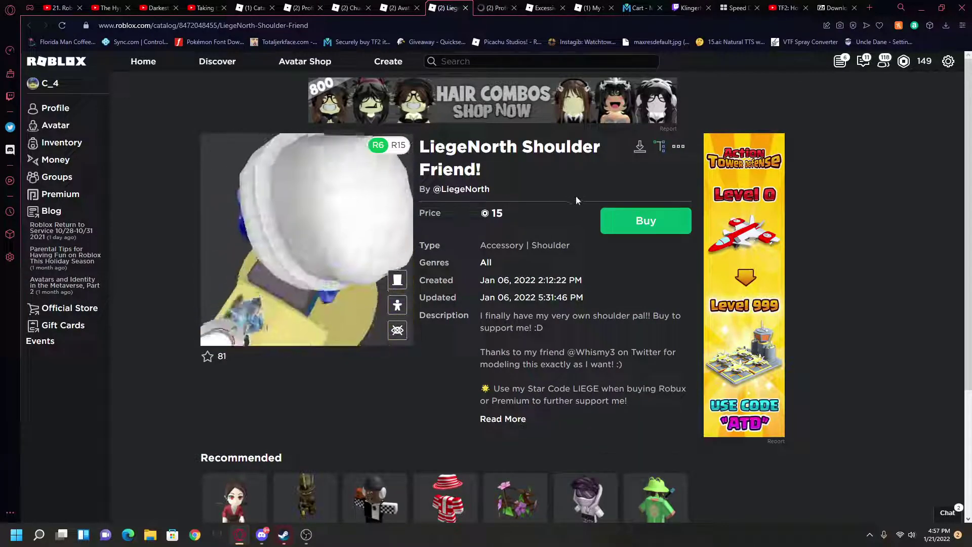
drag(412, 180, 469, 234)
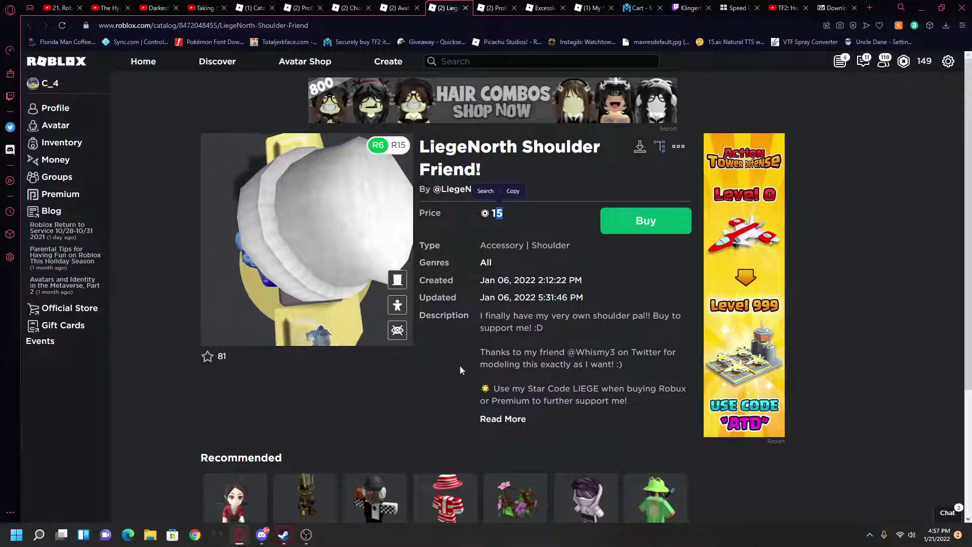
click(505, 419)
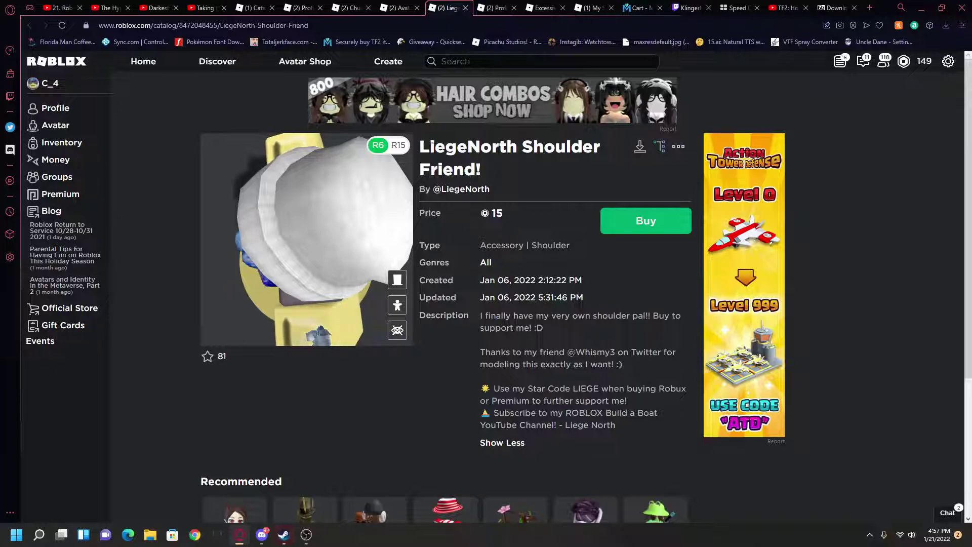
scroll(474, 362, down, 3)
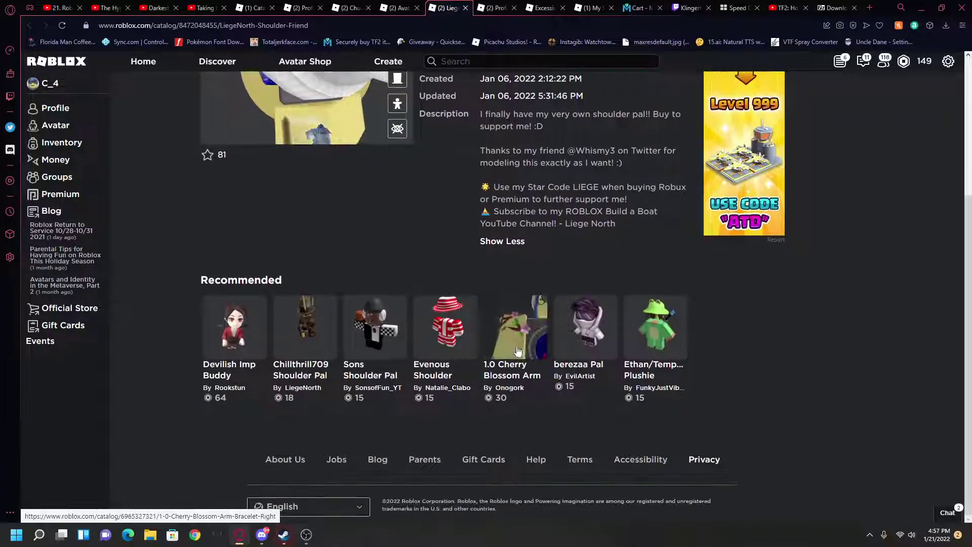
scroll(474, 363, up, 3)
scroll(450, 375, down, 1)
scroll(451, 375, down, 2)
scroll(467, 367, up, 1)
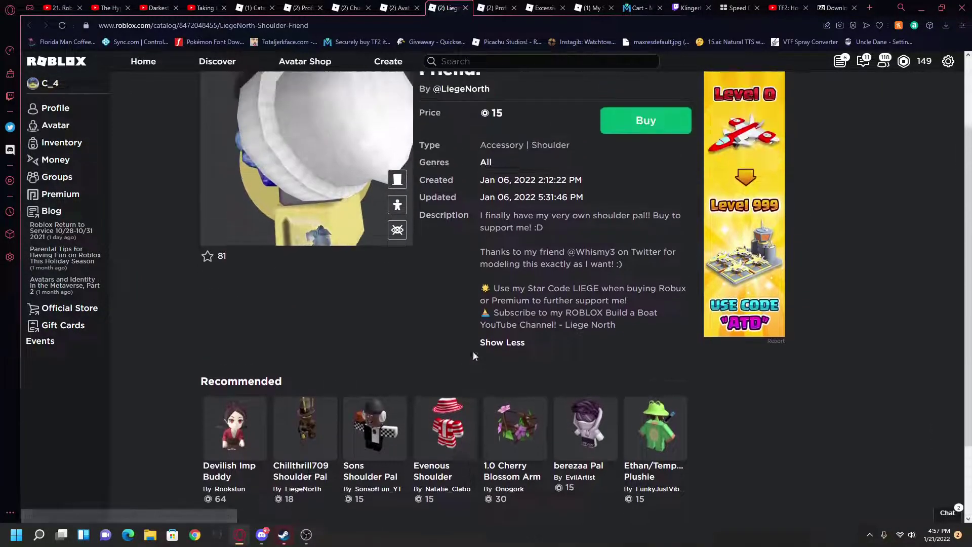
- Visit LiegeNorth's profile and YouTube channel, then close both, returning to the 15-Robux Shoulder Friend
click(492, 7)
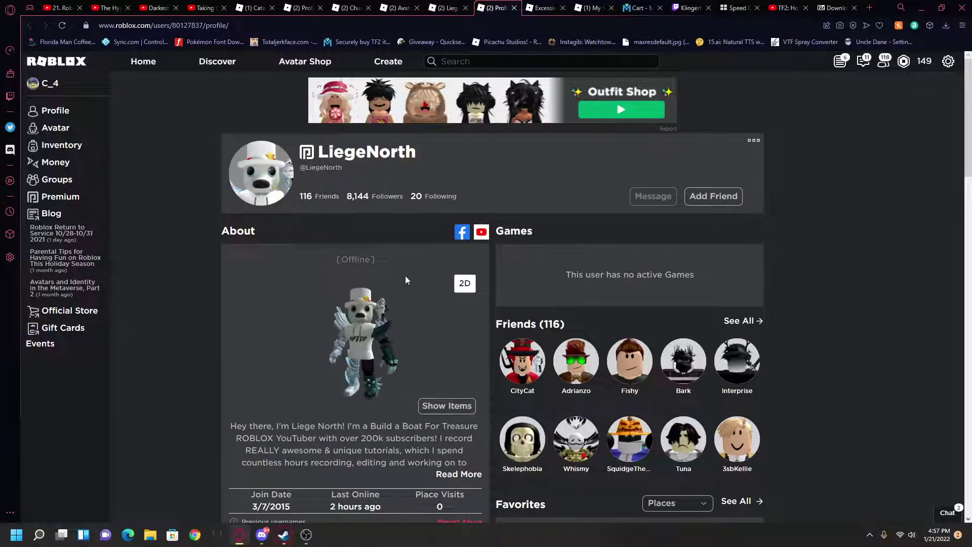
right_click(482, 232)
click(517, 246)
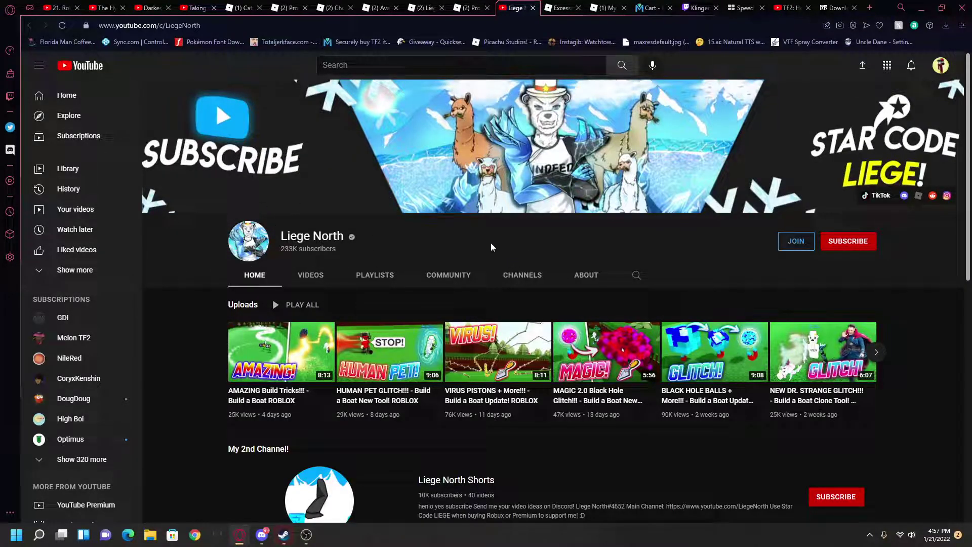
click(533, 8)
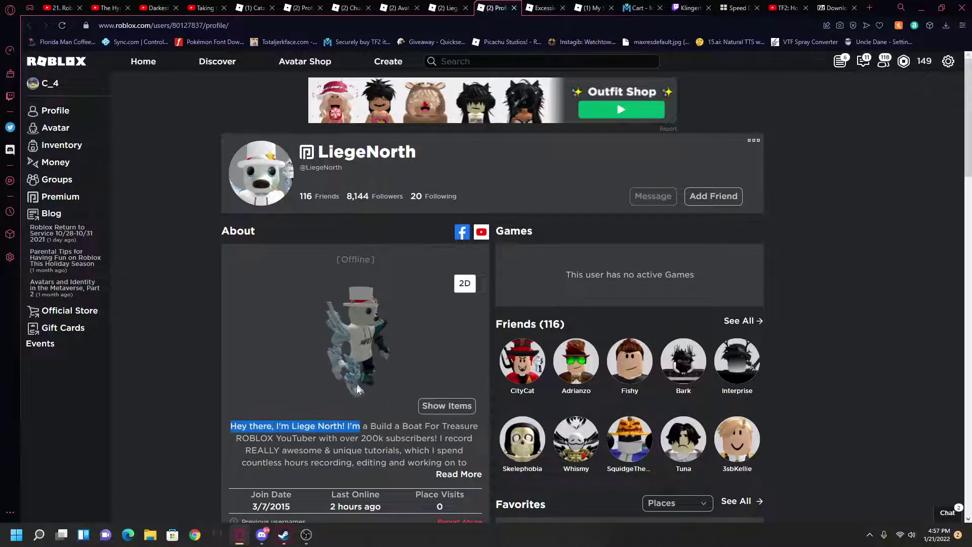
click(264, 348)
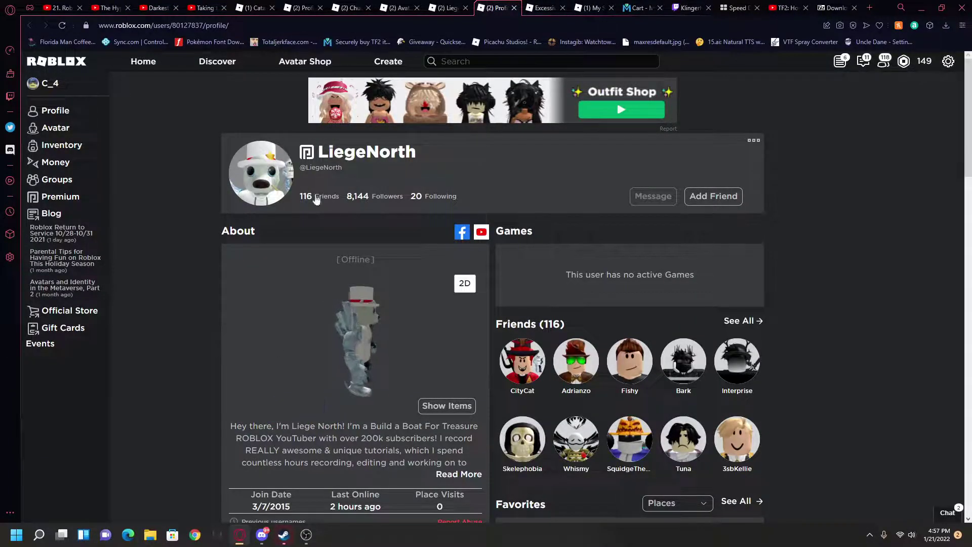
click(514, 9)
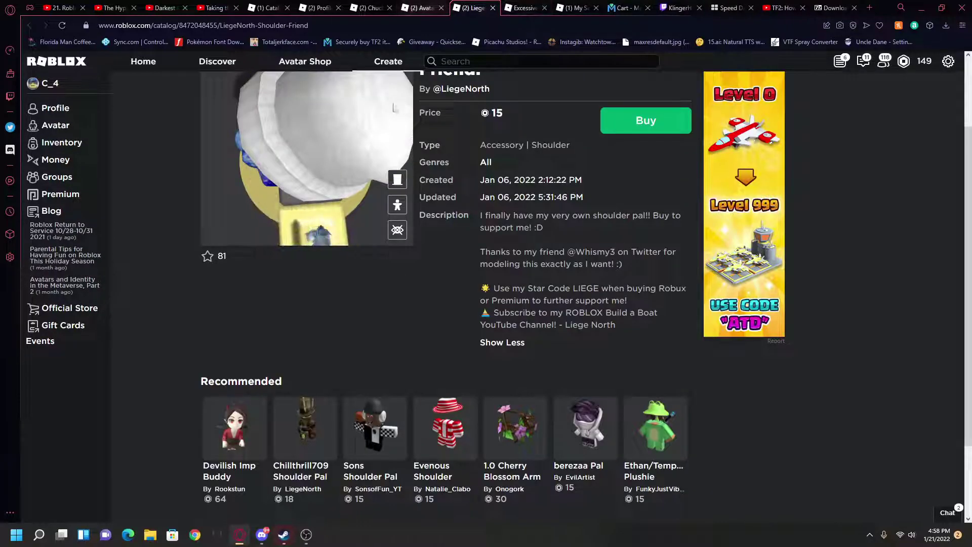
scroll(385, 128, down, 5)
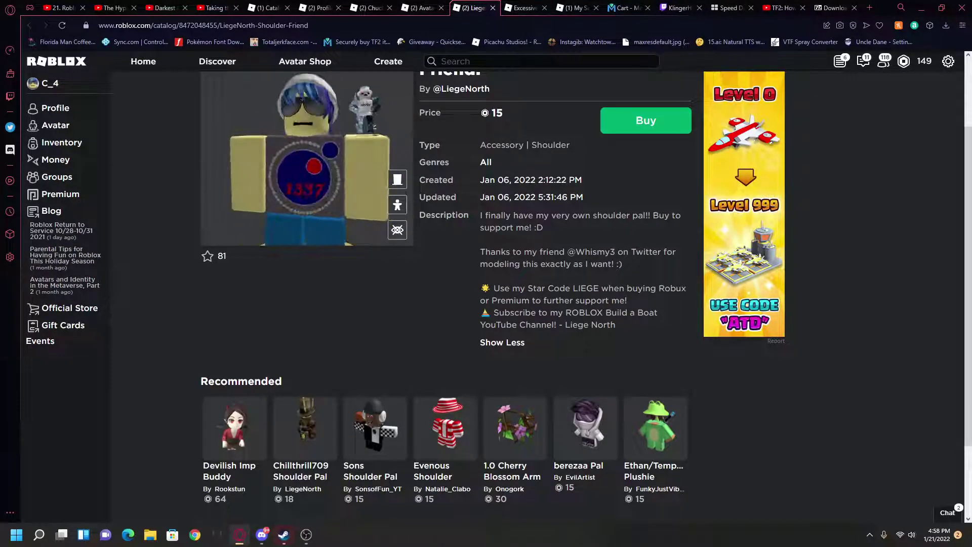
- Switch back to the shoulder accessories catalog tab with Ctrl+Shift+Tab
key(ctrl+shift+Tab)
key(ctrl+shift+Tab)
key(ctrl+shift+Tab)
key(ctrl+shift+Tab)
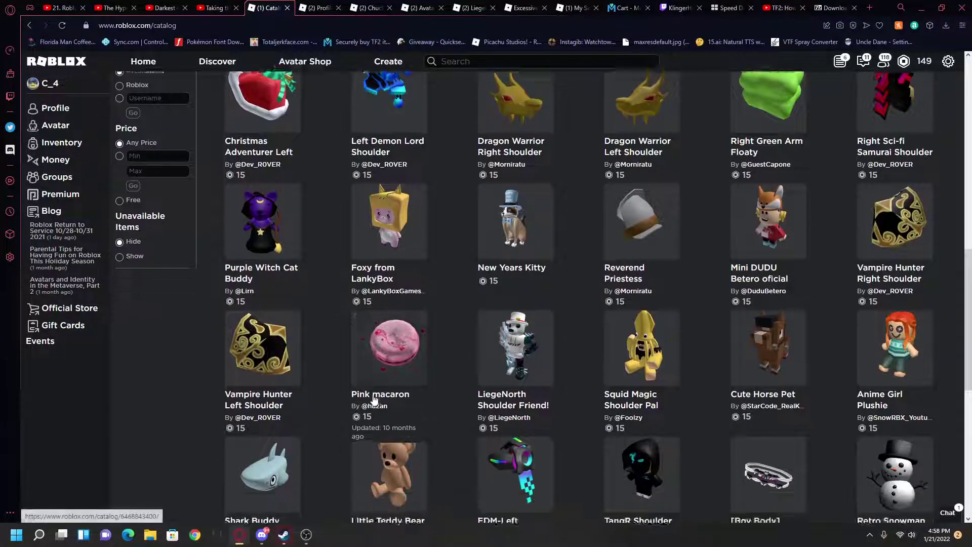
scroll(375, 399, down, 1)
scroll(375, 399, down, 1)
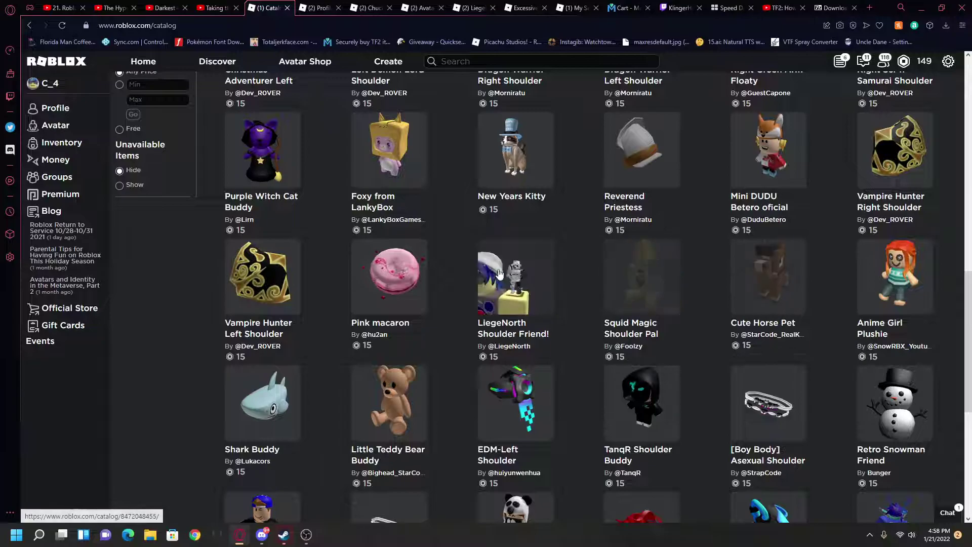
scroll(467, 400, down, 2)
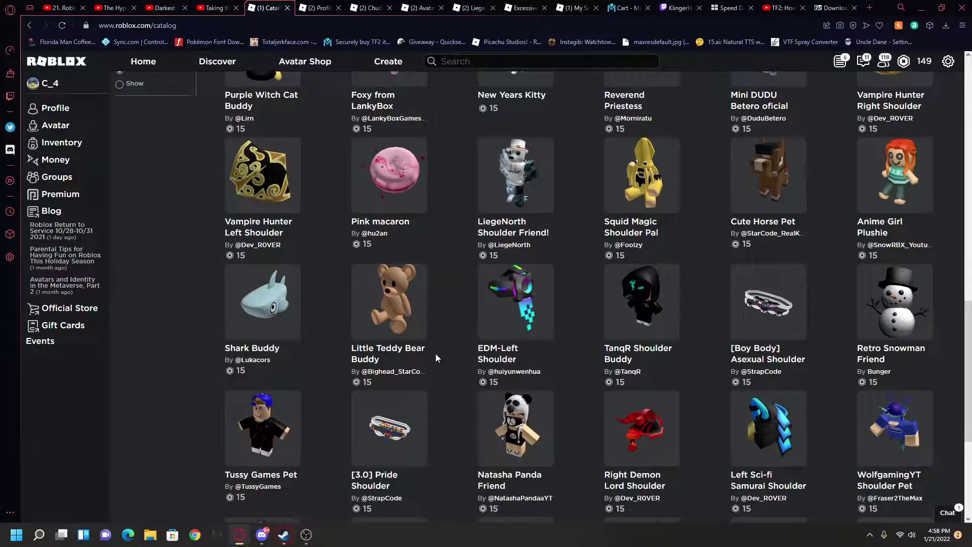
scroll(435, 353, up, 6)
scroll(304, 228, up, 6)
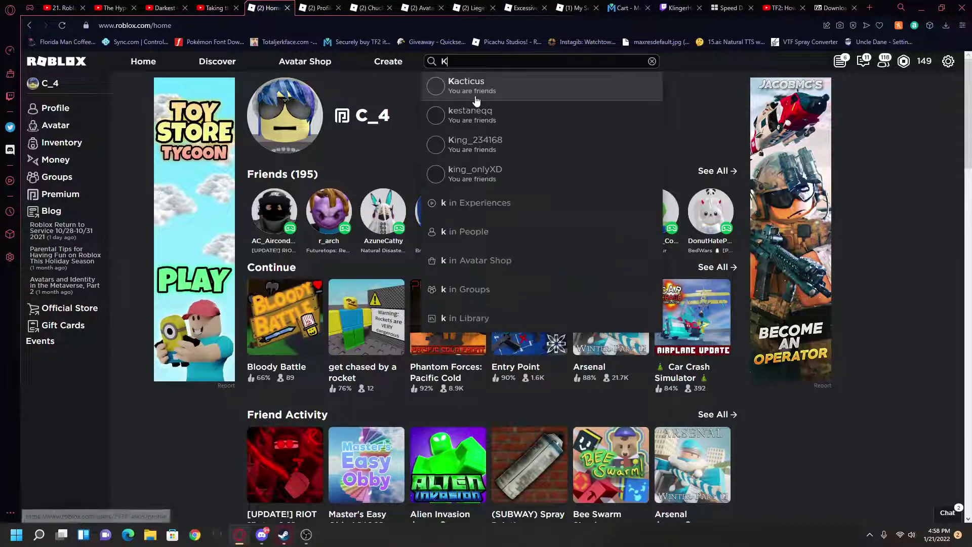
text(Jailbreak)
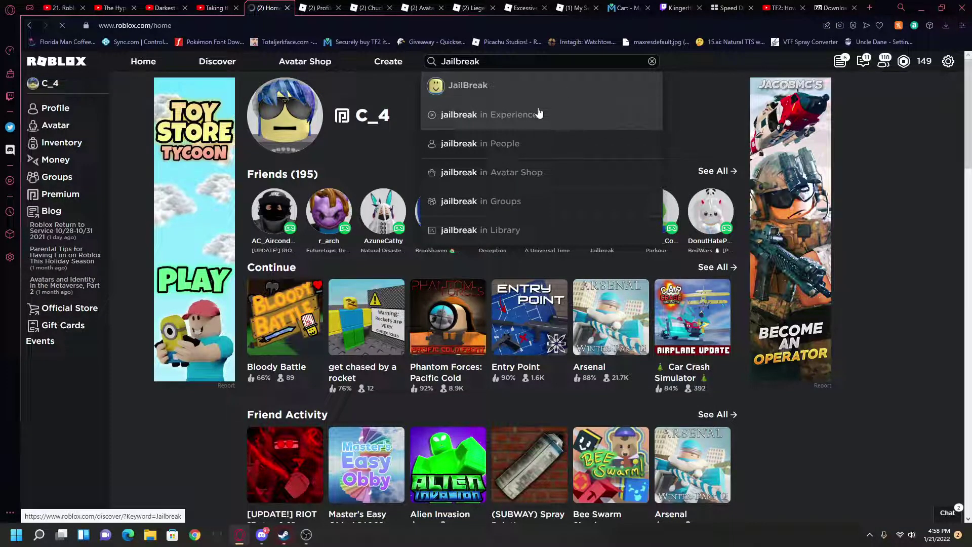
- Show the Jailbreak experience results and open the Jailbreak game page
click(464, 115)
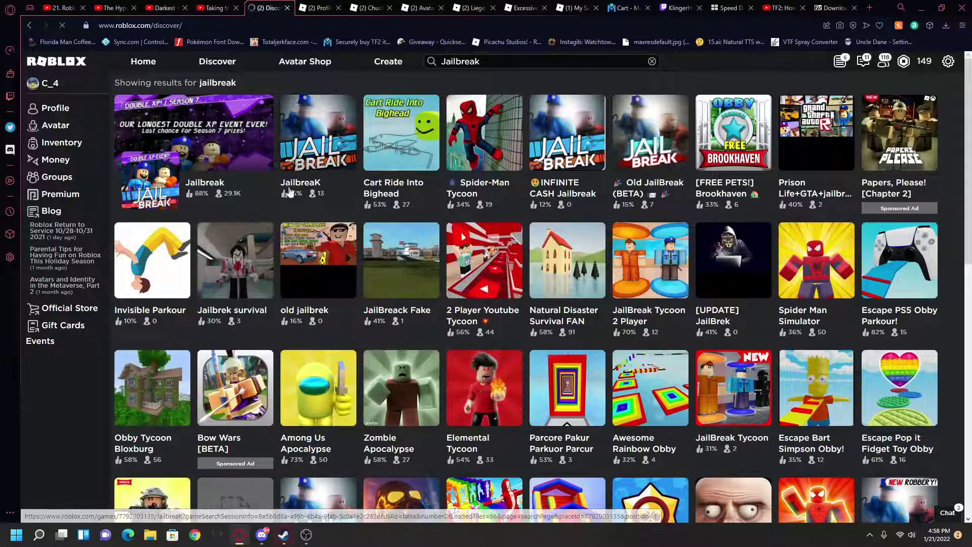
click(266, 194)
scroll(396, 312, down, 4)
scroll(388, 335, down, 3)
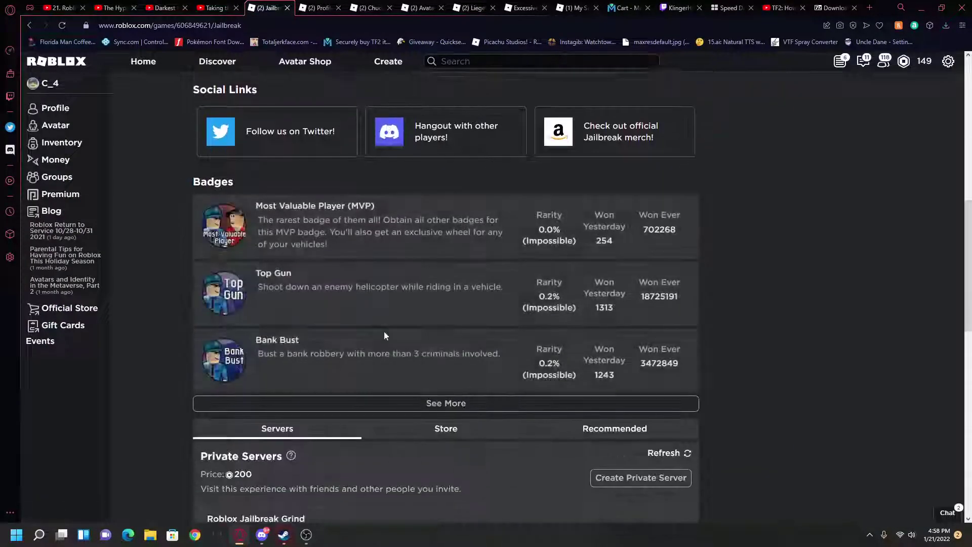
scroll(384, 337, down, 4)
scroll(383, 336, down, 3)
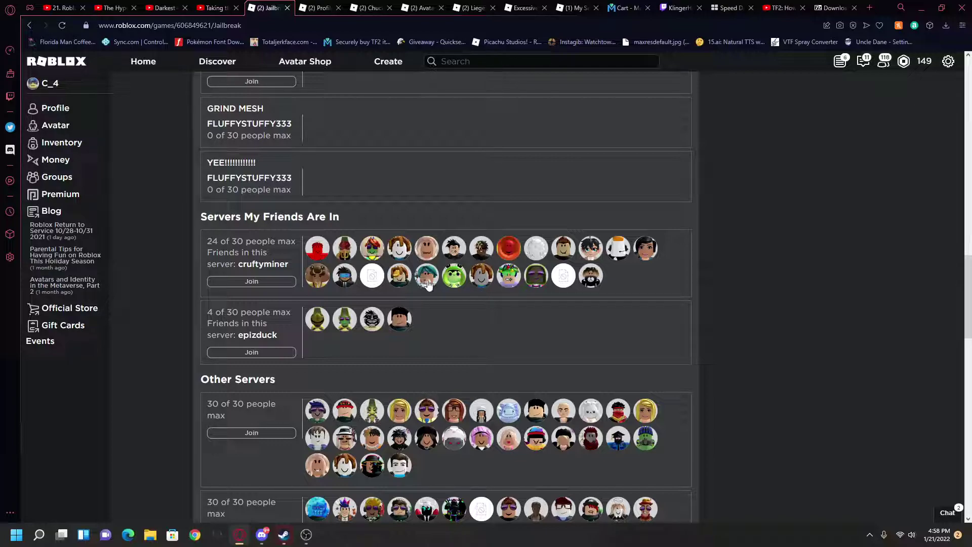
scroll(426, 286, down, 1)
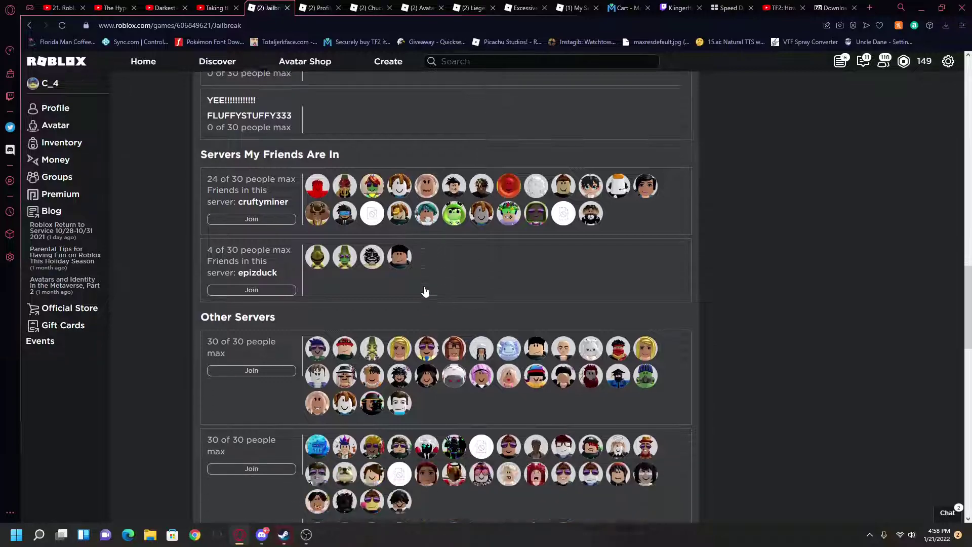
scroll(424, 293, down, 2)
scroll(424, 298, down, 1)
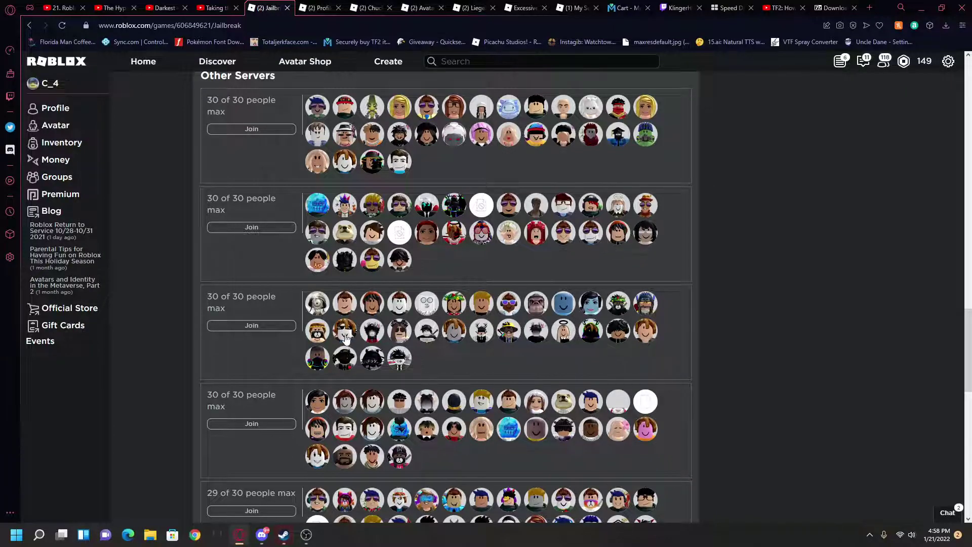
scroll(346, 338, up, 1)
scroll(353, 373, down, 1)
scroll(452, 340, down, 2)
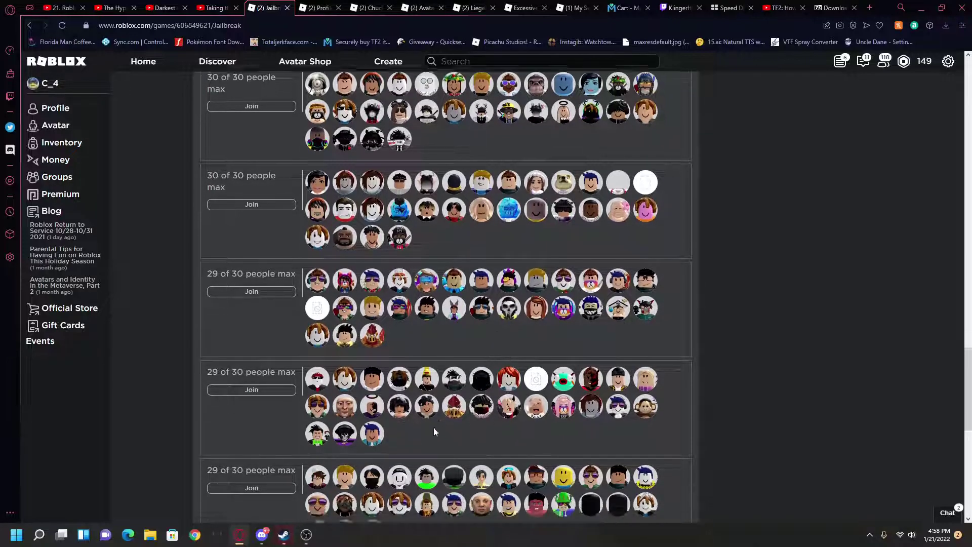
scroll(258, 453, down, 1)
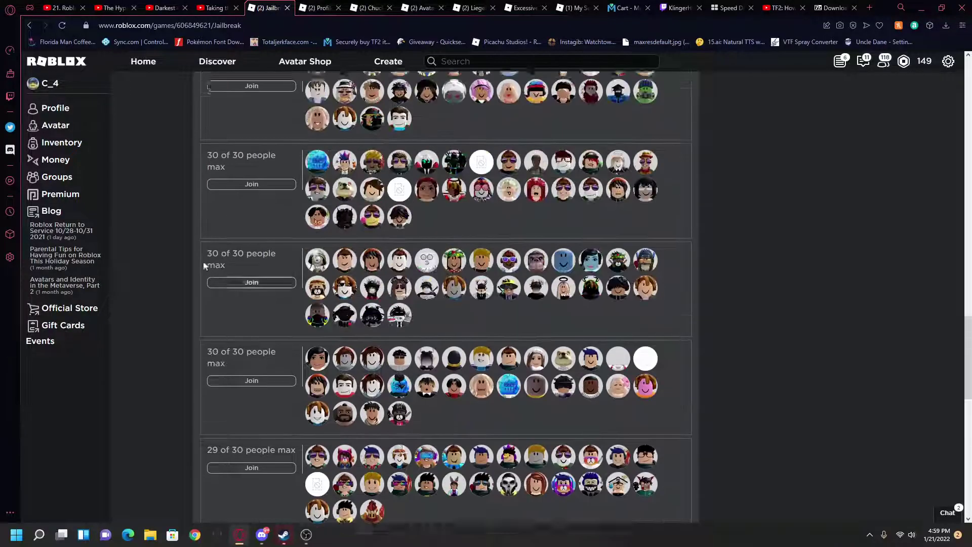
scroll(194, 248, up, 4)
- Cycle through the open tabs, back to Chuckles the Chicken, and rotate its preview
click(371, 7)
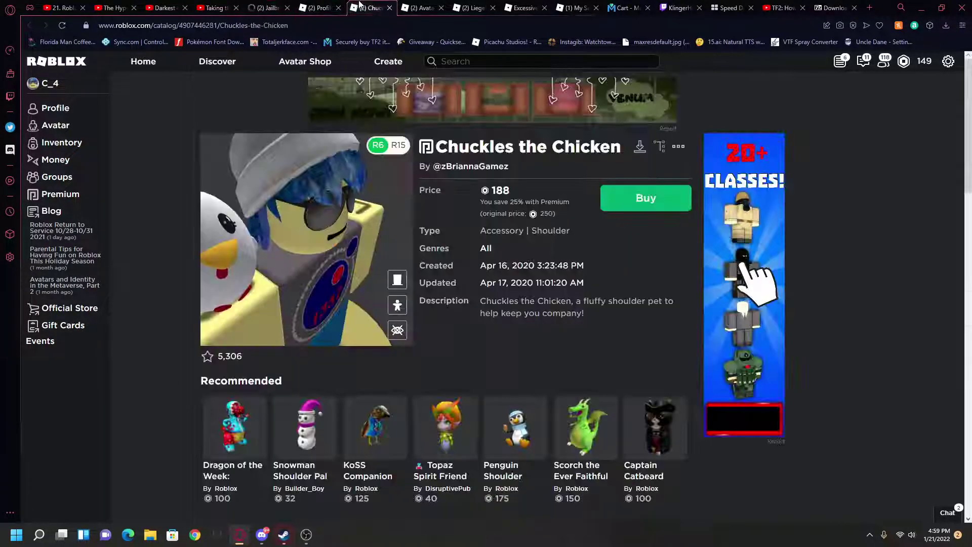
click(318, 6)
click(370, 8)
click(422, 8)
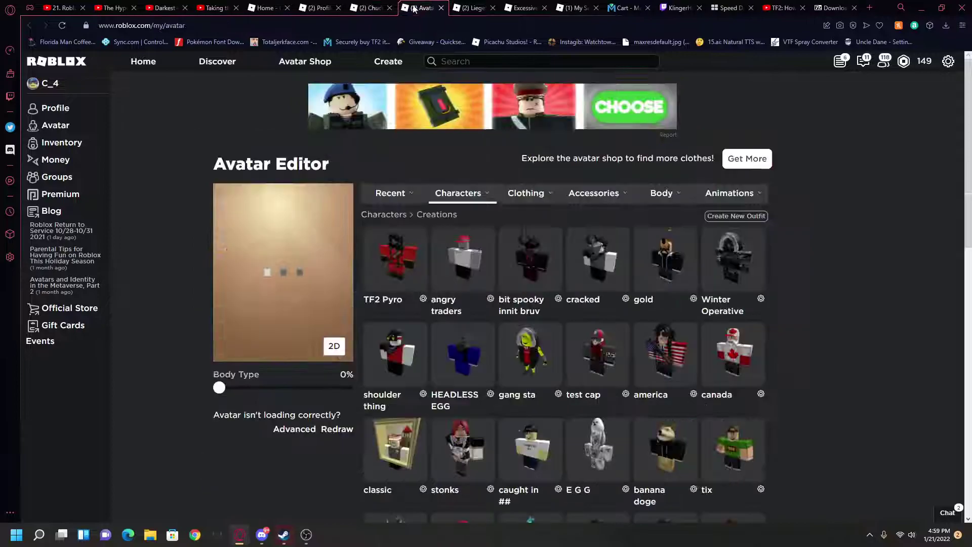
click(318, 7)
click(370, 8)
drag(289, 228, 331, 243)
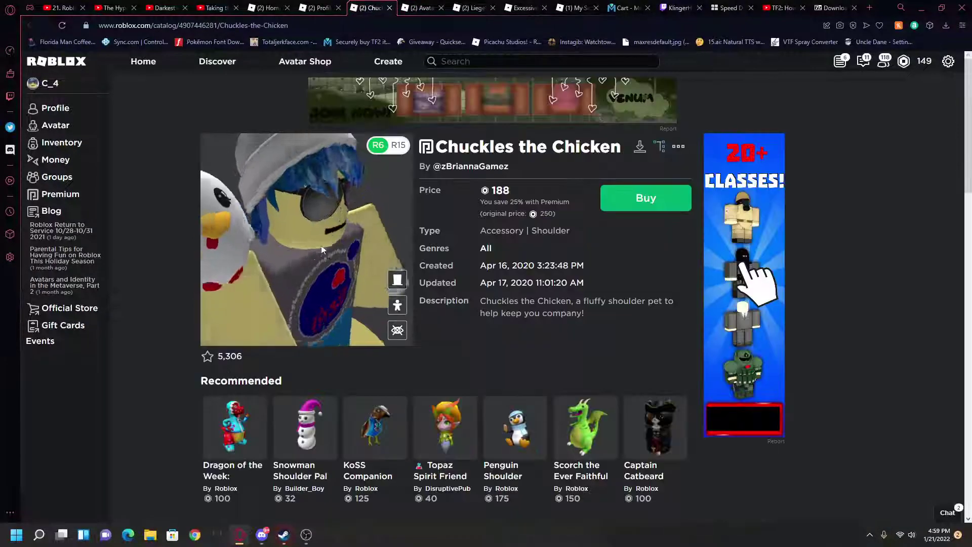
scroll(328, 242, up, 3)
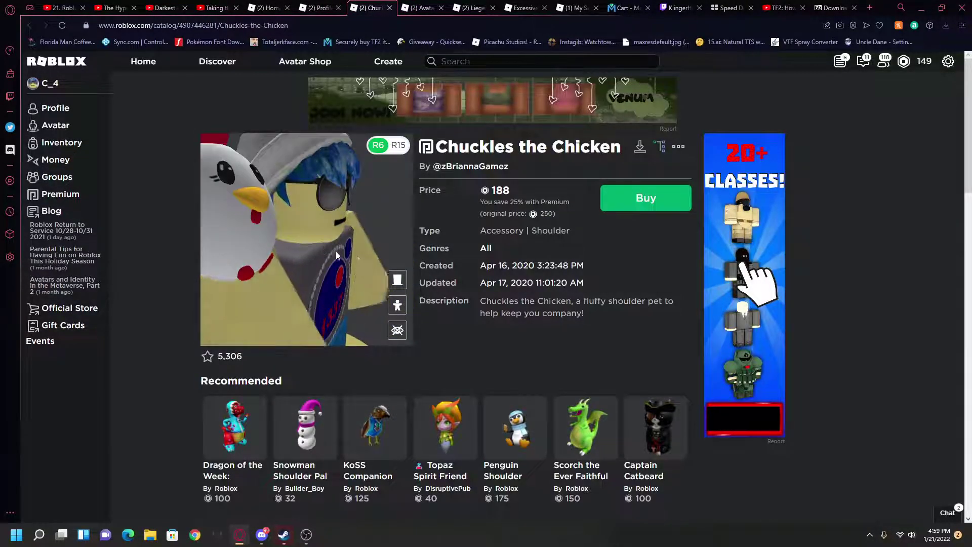
scroll(466, 280, down, 1)
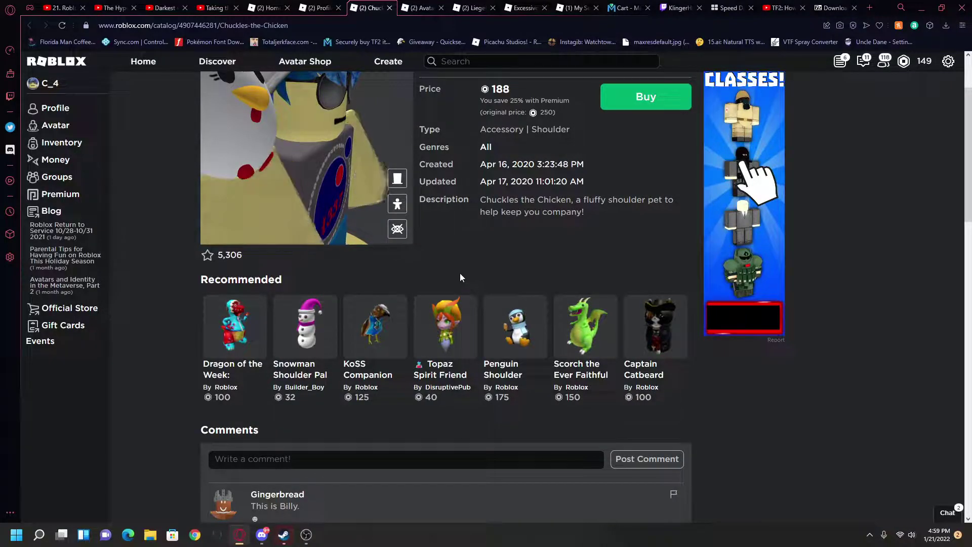
scroll(460, 276, down, 1)
- Dismiss the KoSS Companion link menu and switch to the Roblox Home tab
right_click(357, 292)
click(367, 339)
scroll(367, 340, up, 2)
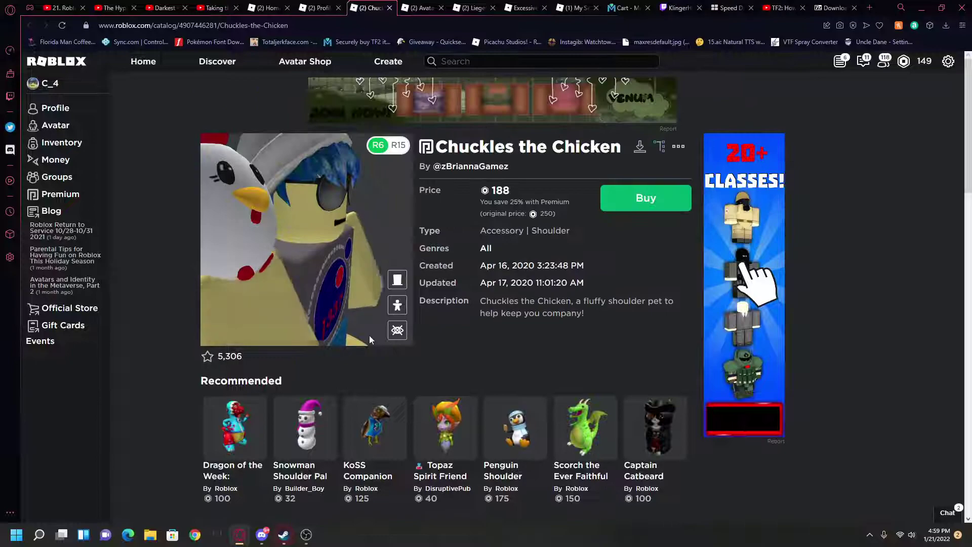
scroll(369, 335, up, 1)
mouse_move(322, 274)
mouse_down()
mouse_move(372, 279)
mouse_move(315, 277)
mouse_move(440, 235)
mouse_move(330, 256)
mouse_move(341, 251)
mouse_move(308, 273)
mouse_move(301, 268)
mouse_move(347, 245)
mouse_move(340, 254)
mouse_move(241, 232)
mouse_move(246, 258)
mouse_up()
click(320, 8)
click(355, 7)
- Open the Avatar Shop from Home and bring up Mini DanielGT's link options
click(270, 7)
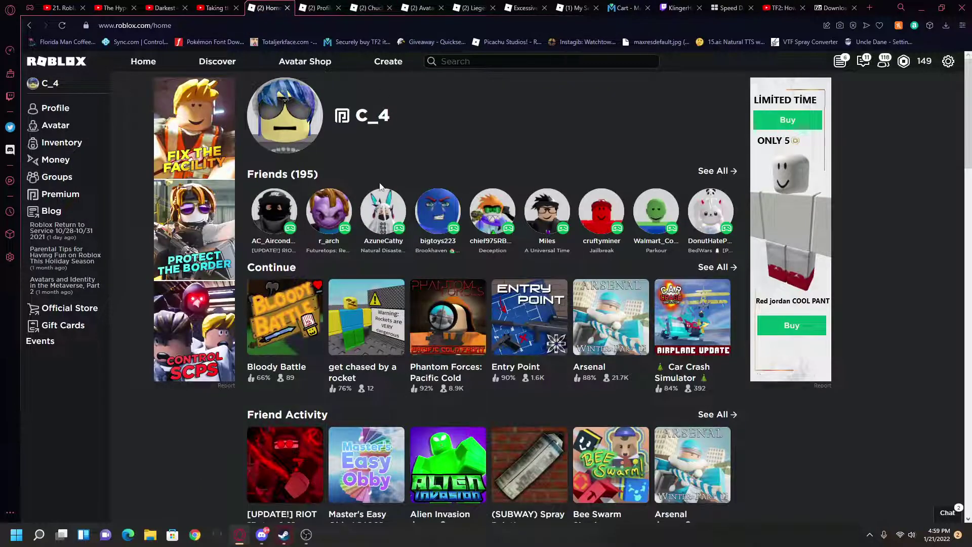
click(289, 70)
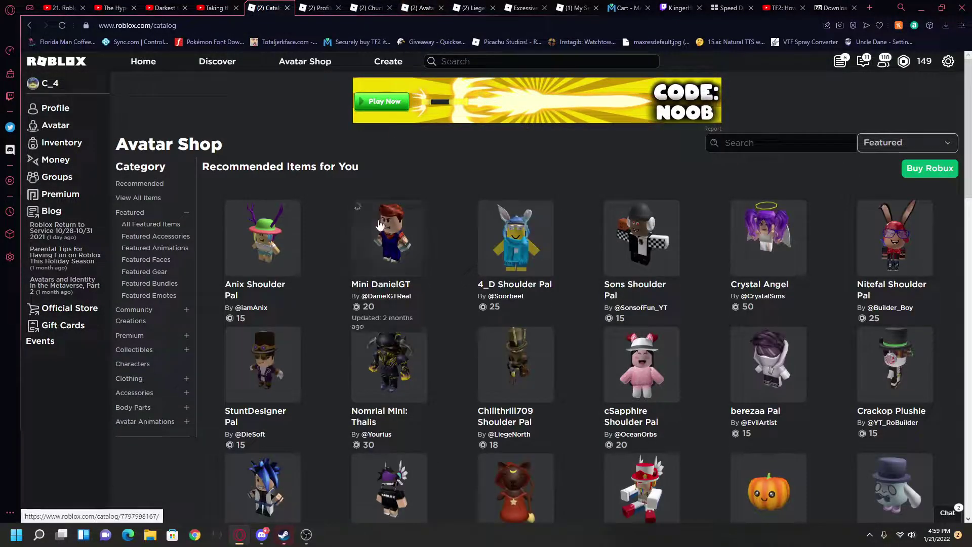
scroll(343, 306, down, 5)
scroll(395, 319, down, 1)
scroll(441, 328, down, 2)
scroll(452, 335, down, 1)
scroll(437, 339, down, 2)
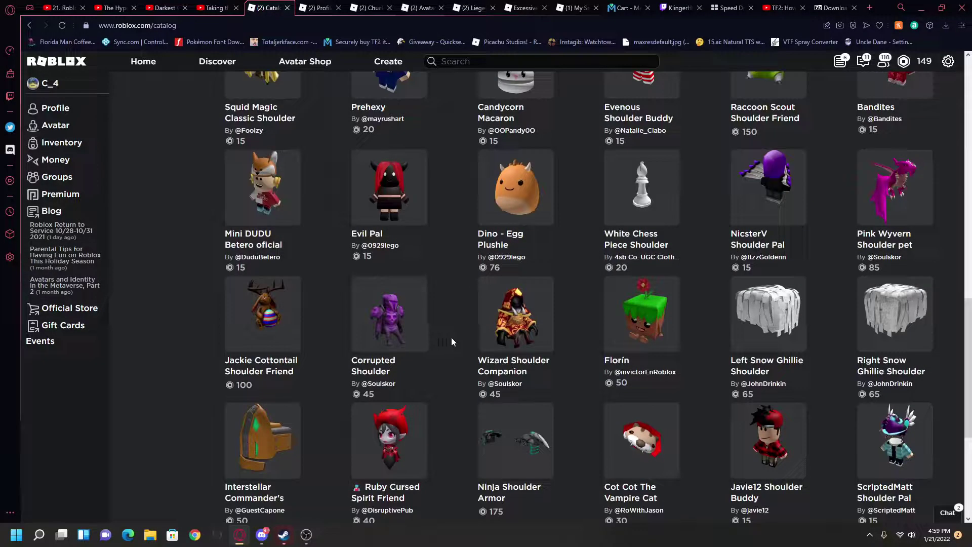
scroll(451, 337, down, 2)
mouse_move(389, 441)
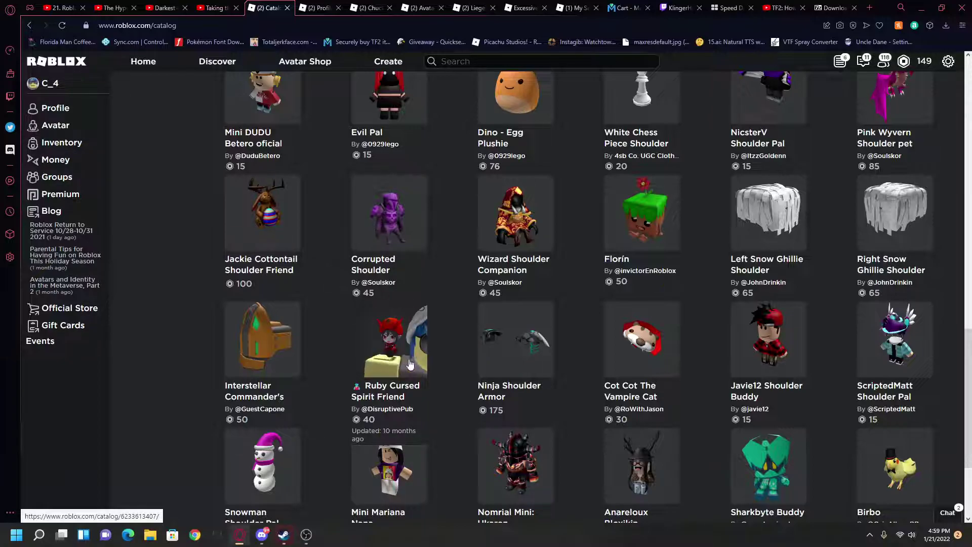
scroll(411, 365, down, 2)
scroll(697, 363, up, 5)
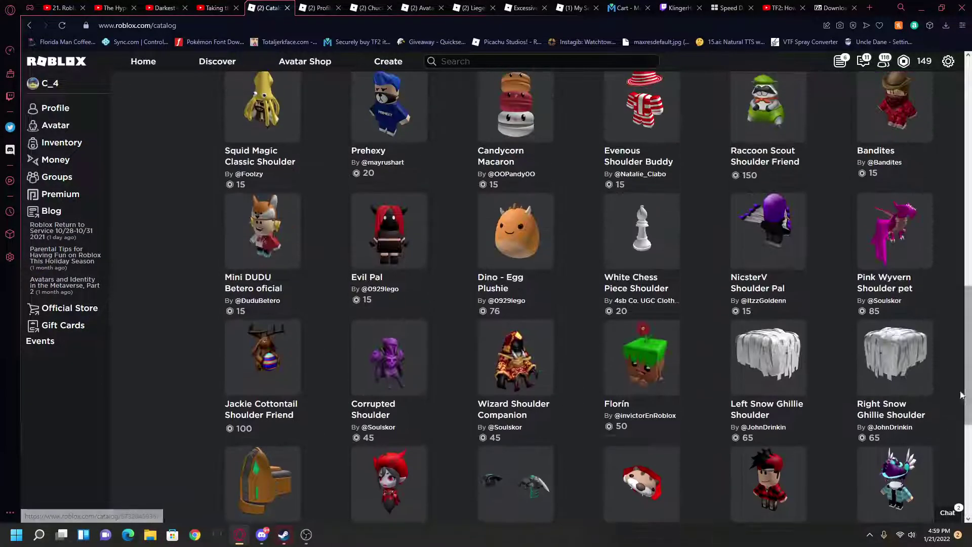
scroll(684, 357, up, 5)
scroll(608, 396, up, 3)
scroll(481, 445, up, 2)
scroll(697, 467, down, 1)
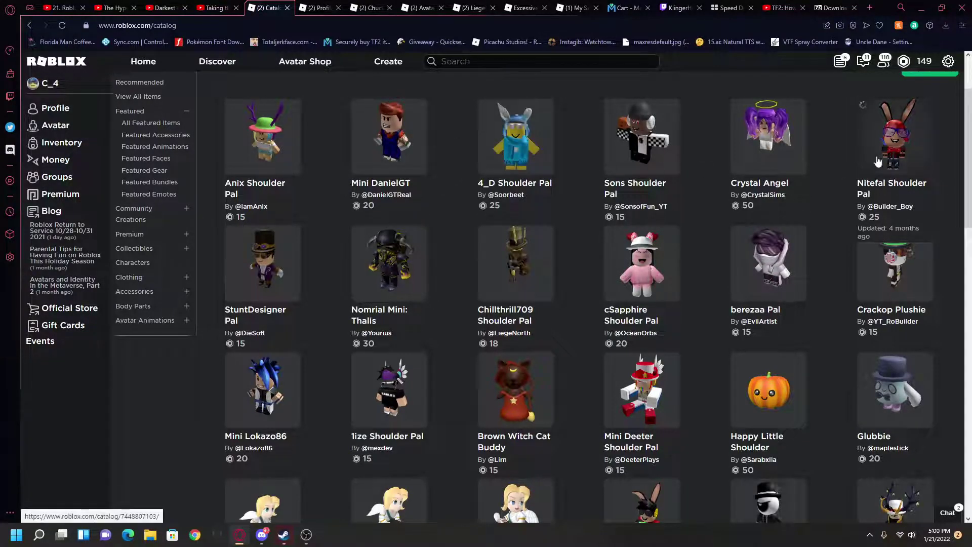
scroll(342, 232, down, 3)
scroll(346, 241, down, 2)
scroll(333, 321, up, 3)
scroll(337, 317, up, 2)
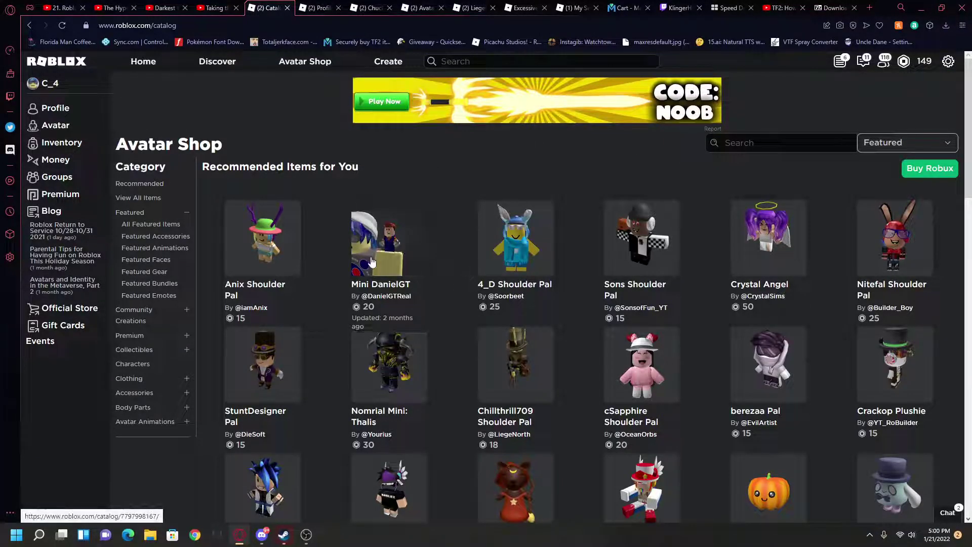
right_click(406, 241)
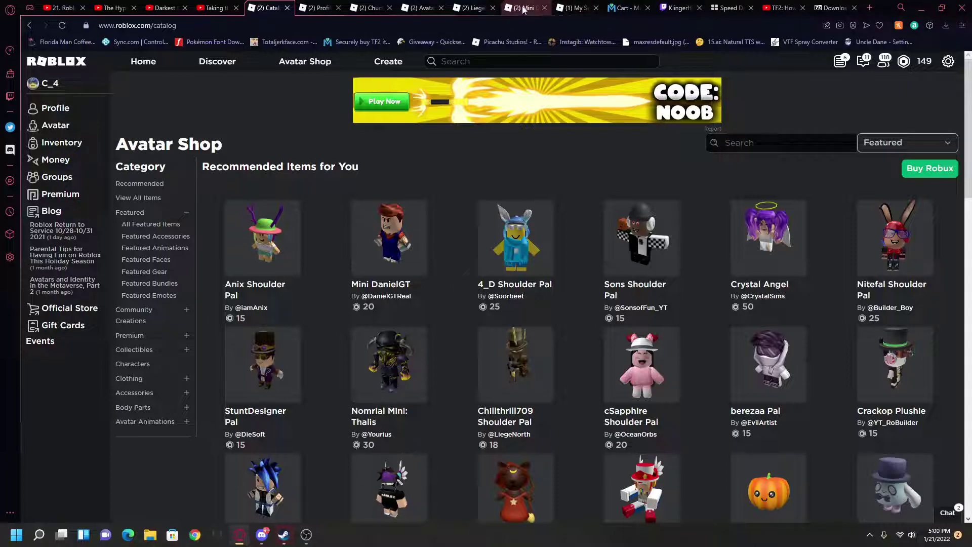
- Inspect Mini DanielGT from several angles, close its tab, then open Happy Little Shoulder Pumpkin's link menu
click(524, 8)
mouse_move(372, 212)
mouse_down()
mouse_move(273, 259)
mouse_move(319, 239)
mouse_up()
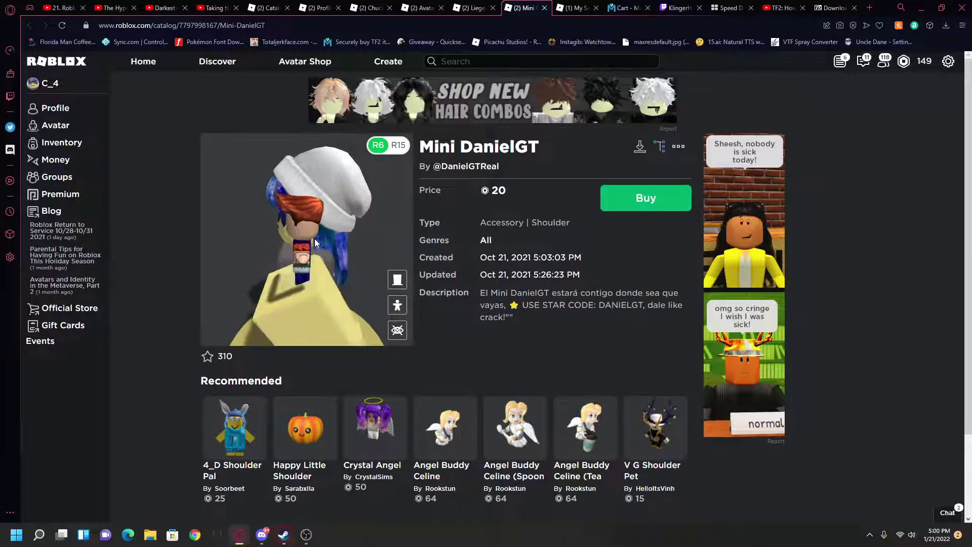
mouse_move(319, 238)
mouse_down()
mouse_move(357, 219)
mouse_move(355, 234)
mouse_up()
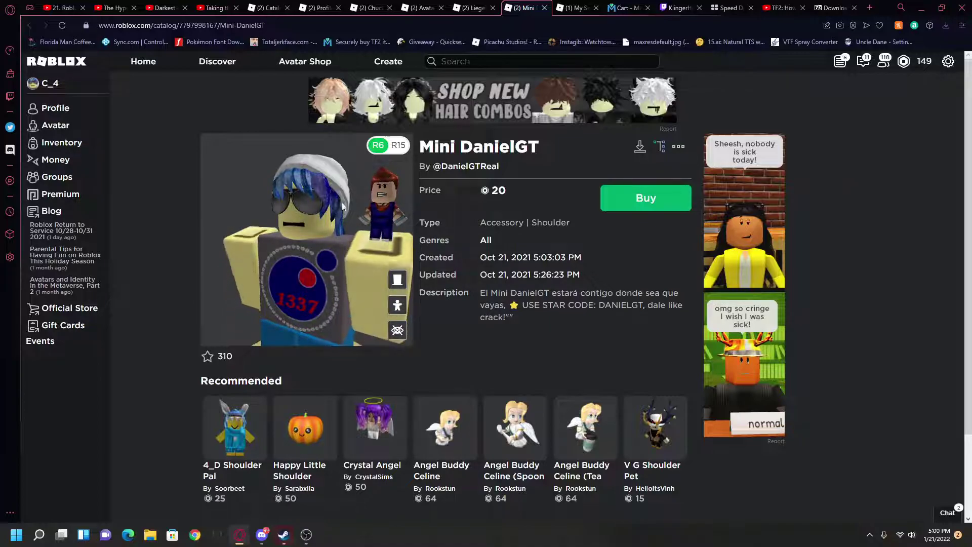
drag(390, 161, 291, 199)
key(ctrl+w)
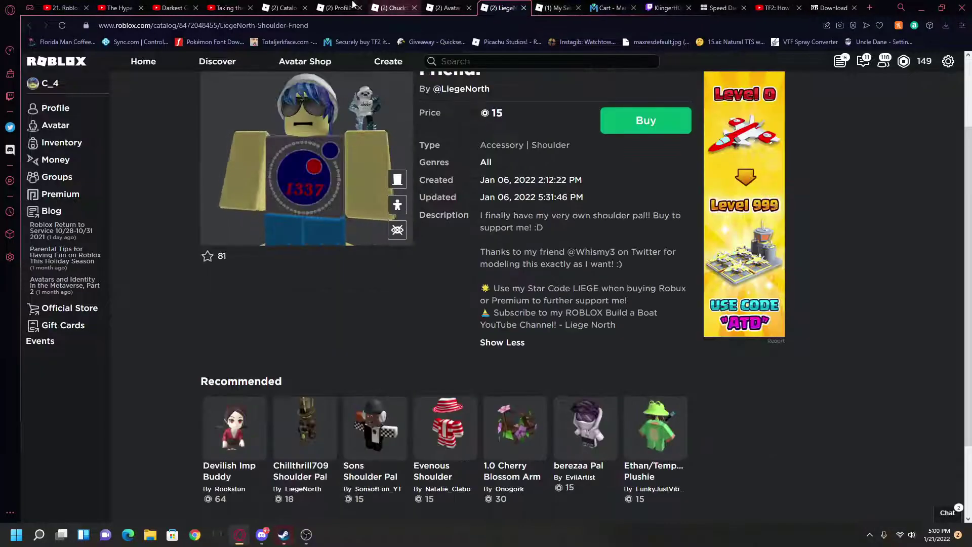
click(302, 5)
scroll(447, 326, down, 2)
scroll(447, 327, down, 5)
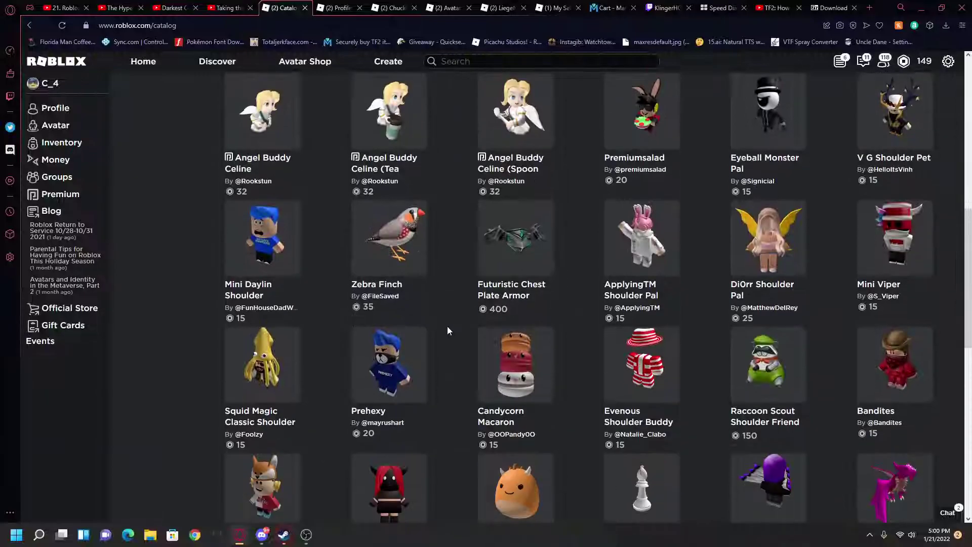
scroll(432, 334, down, 5)
scroll(432, 334, down, 1)
scroll(456, 380, down, 2)
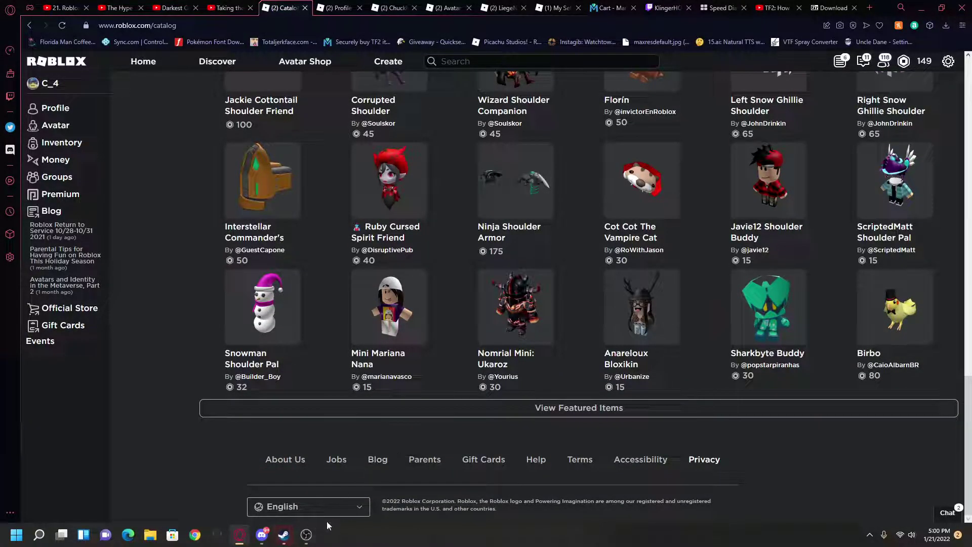
scroll(333, 519, up, 1)
scroll(555, 445, up, 3)
scroll(564, 442, up, 3)
scroll(597, 430, up, 1)
scroll(597, 431, up, 1)
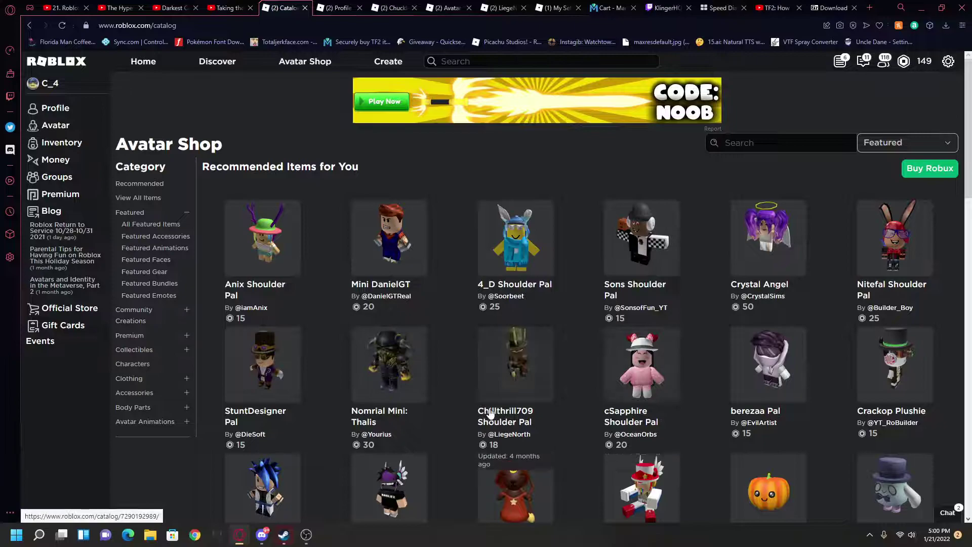
scroll(490, 412, down, 1)
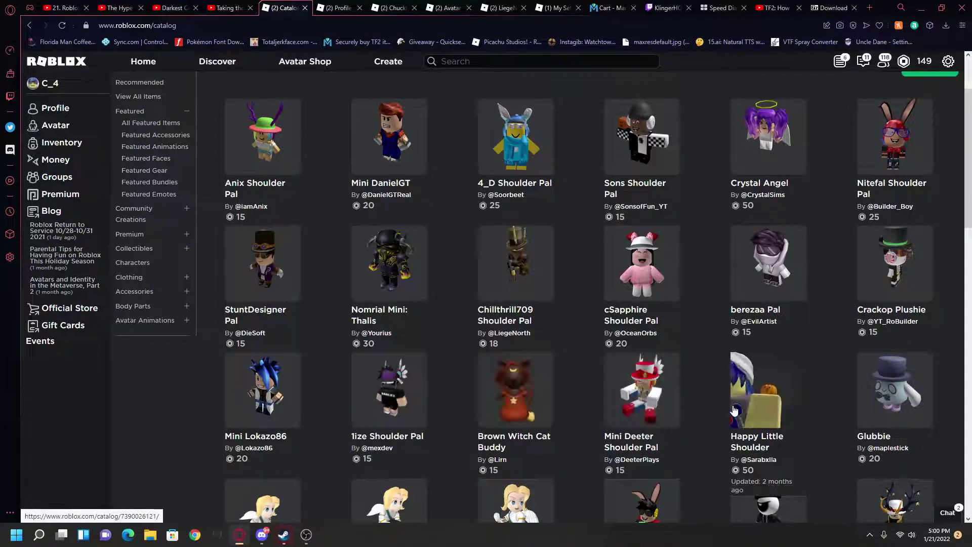
right_click(769, 412)
- Open Happy Little Shoulder Pumpkin in a new tab and rotate the preview to show the pumpkin
click(791, 168)
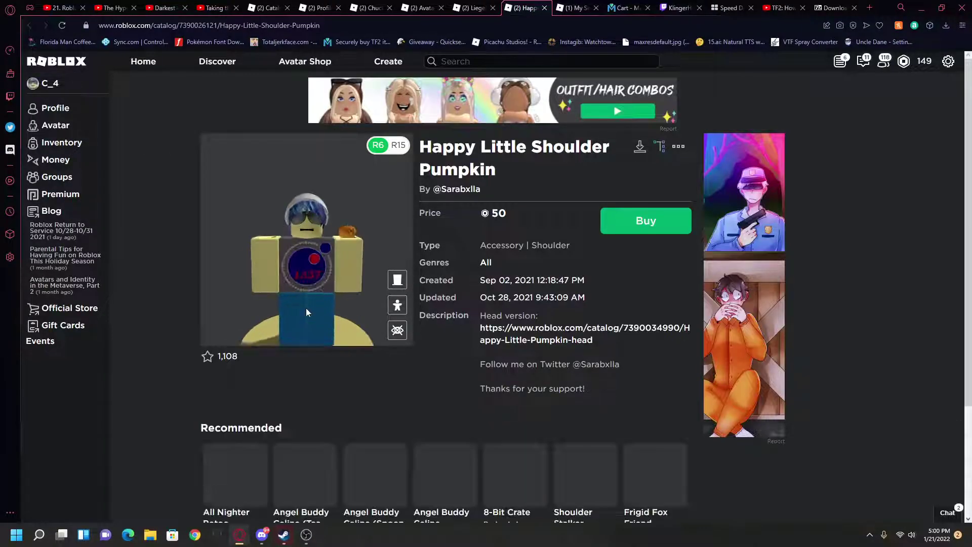
mouse_move(337, 271)
mouse_down()
mouse_move(300, 255)
mouse_move(335, 261)
mouse_move(304, 260)
mouse_move(306, 250)
mouse_move(330, 247)
mouse_move(274, 249)
mouse_move(314, 257)
mouse_up()
scroll(532, 329, down, 2)
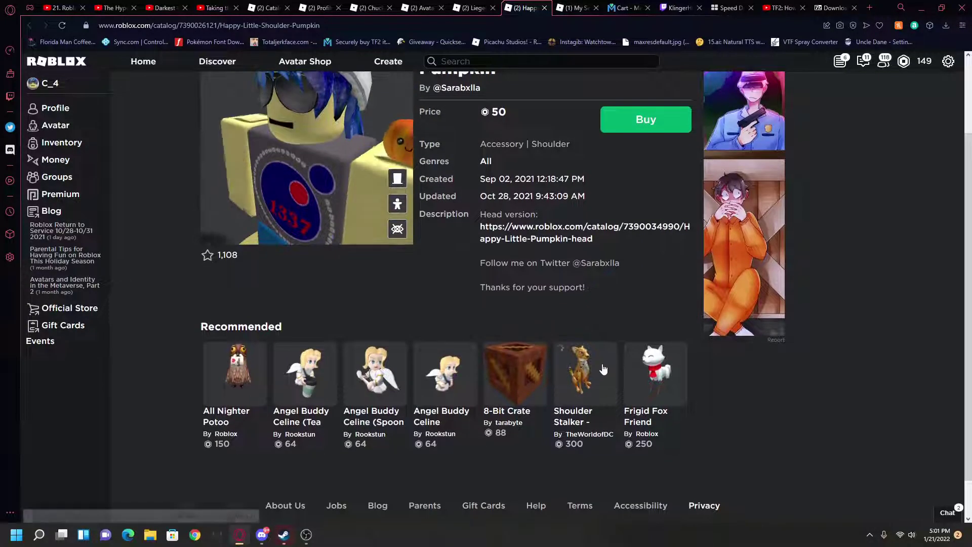
scroll(404, 351, up, 1)
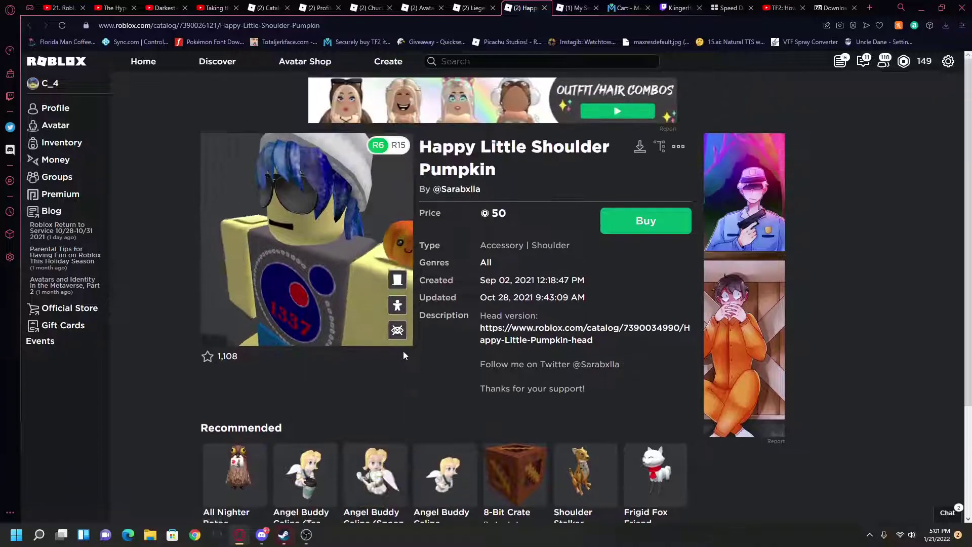
scroll(494, 372, down, 1)
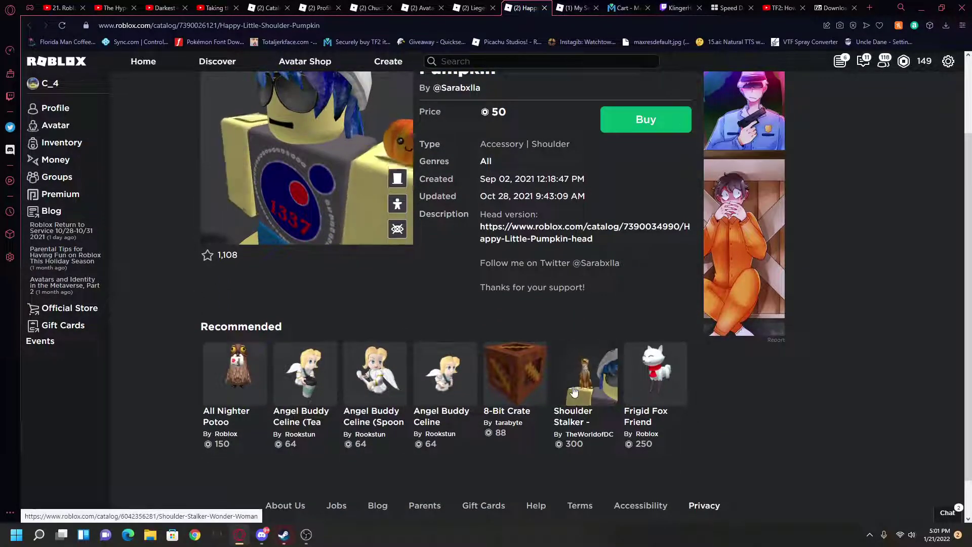
drag(308, 126, 287, 129)
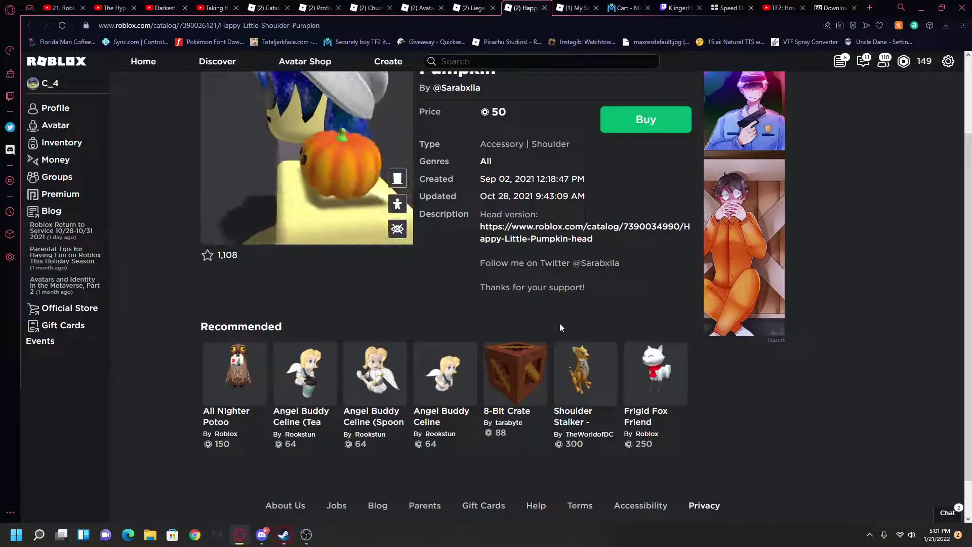
scroll(568, 368, up, 1)
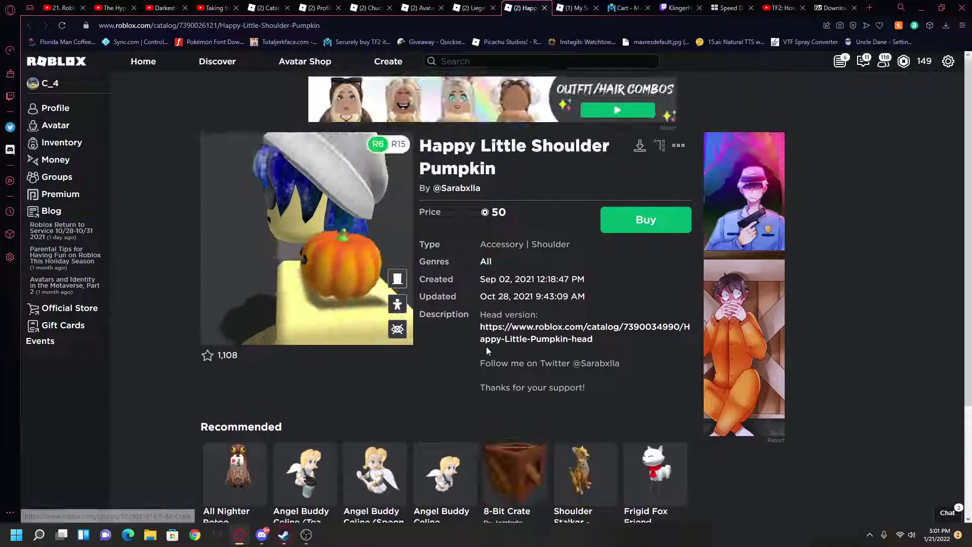
scroll(578, 368, down, 1)
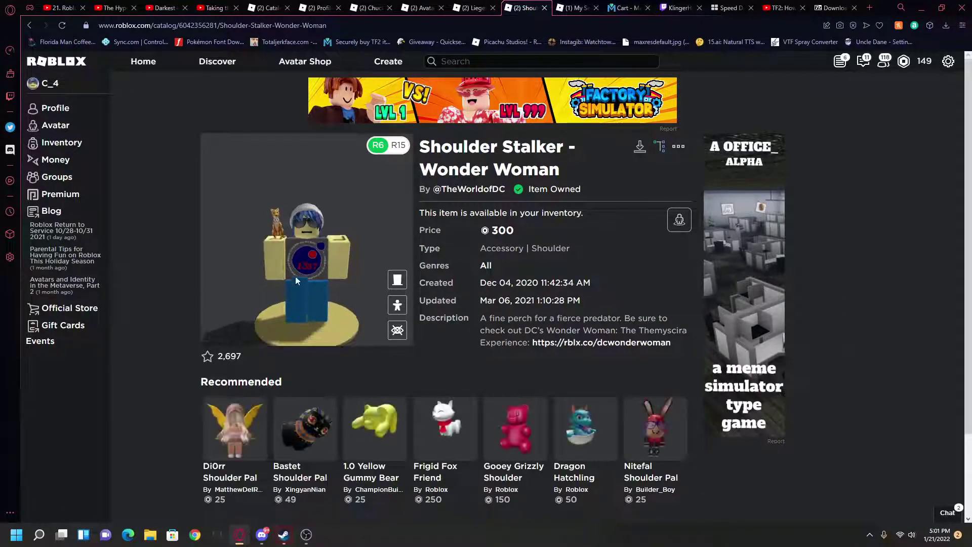
scroll(301, 269, up, 3)
scroll(299, 264, up, 3)
- Rotate the Shoulder Stalker - Wonder Woman preview to an angled view of the shoulder cat
drag(300, 263, 341, 294)
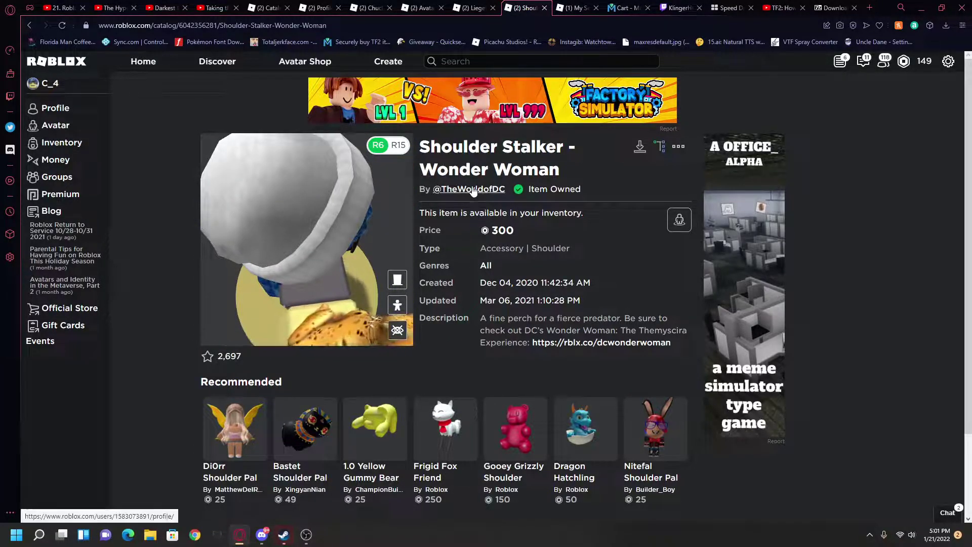
scroll(548, 233, down, 2)
scroll(548, 235, up, 2)
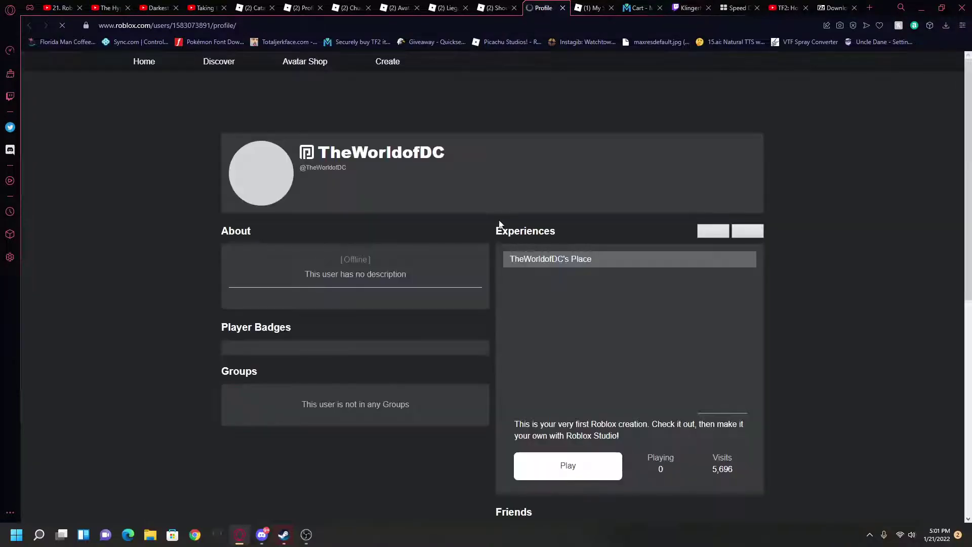
scroll(619, 332, down, 2)
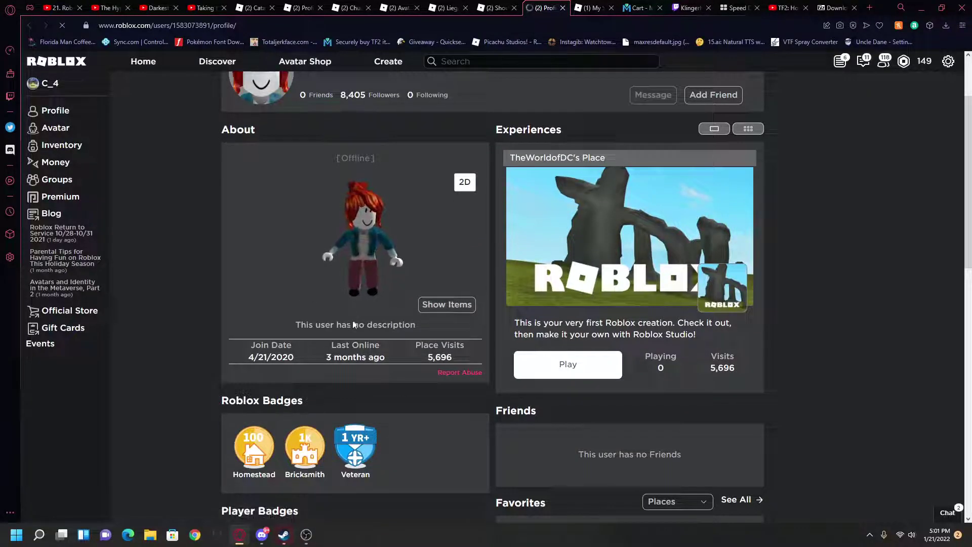
scroll(481, 304, down, 2)
scroll(456, 266, up, 2)
drag(365, 243, 395, 246)
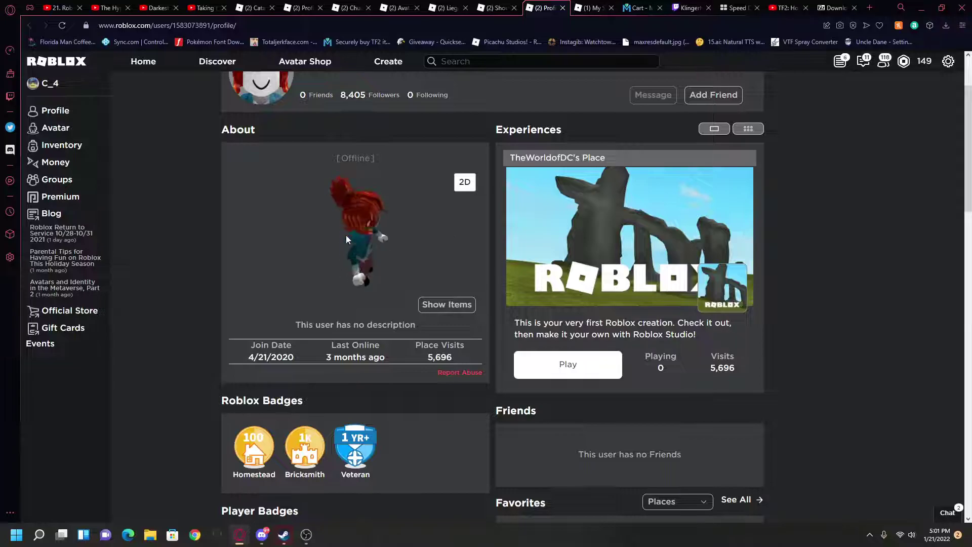
scroll(501, 262, down, 5)
scroll(506, 258, down, 3)
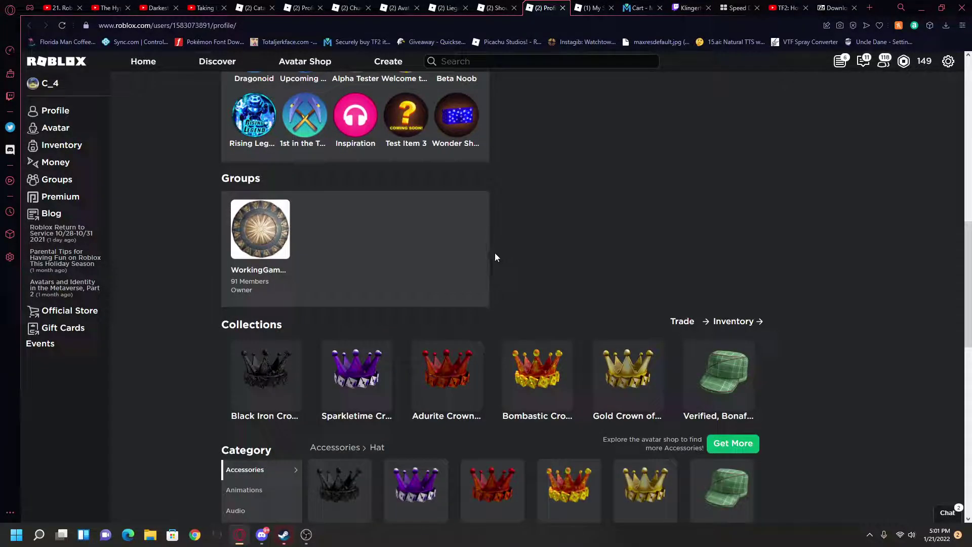
scroll(486, 262, up, 7)
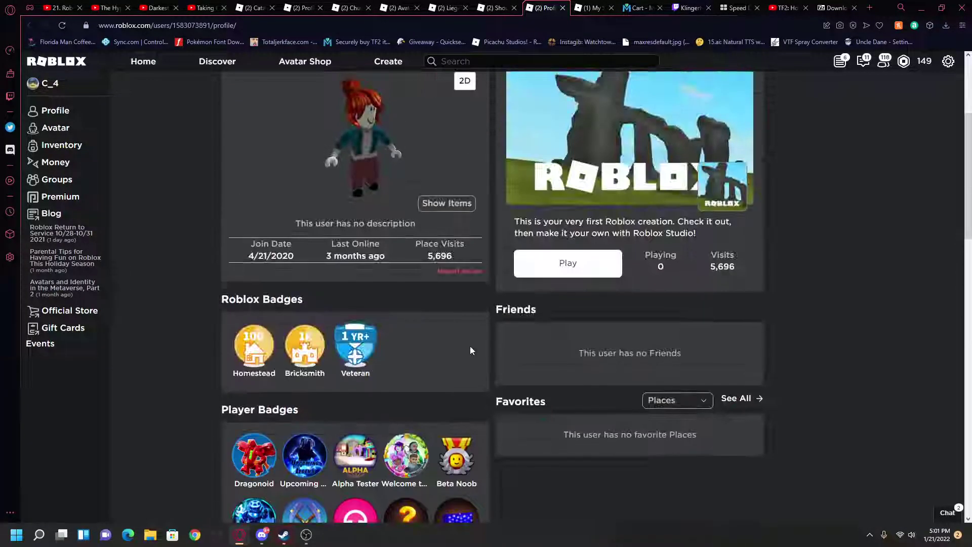
scroll(471, 348, up, 3)
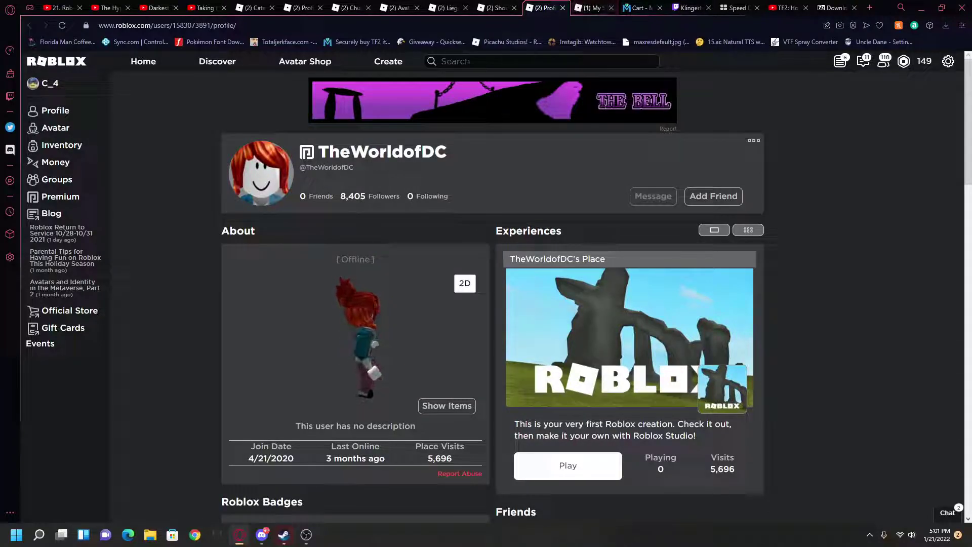
click(564, 7)
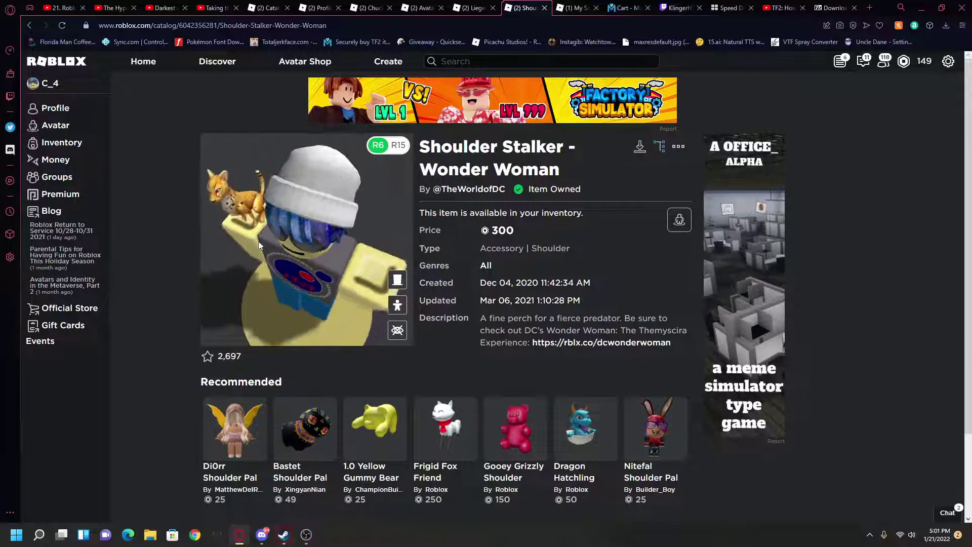
- Close the pumpkin and leftover item pages, then load the Featured Items catalog
drag(268, 235, 206, 188)
click(30, 25)
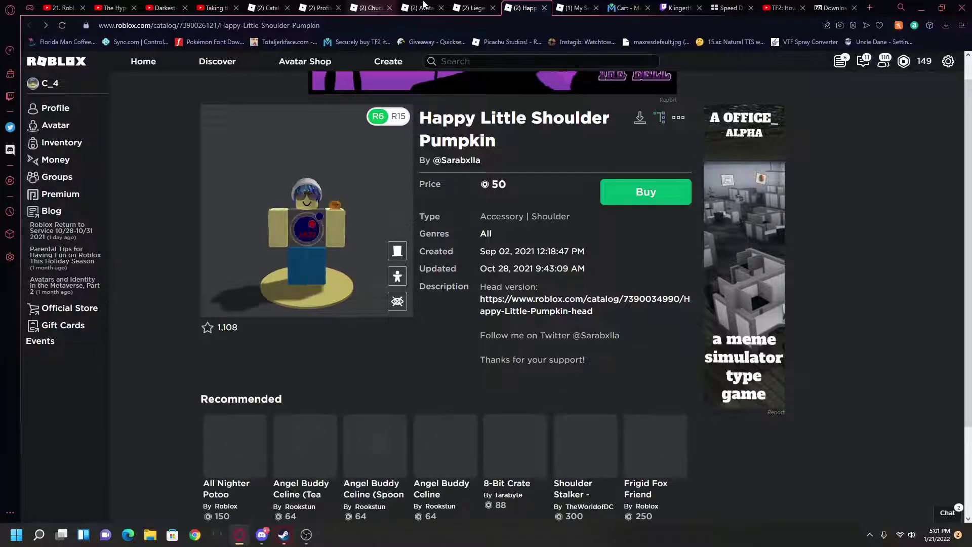
click(545, 9)
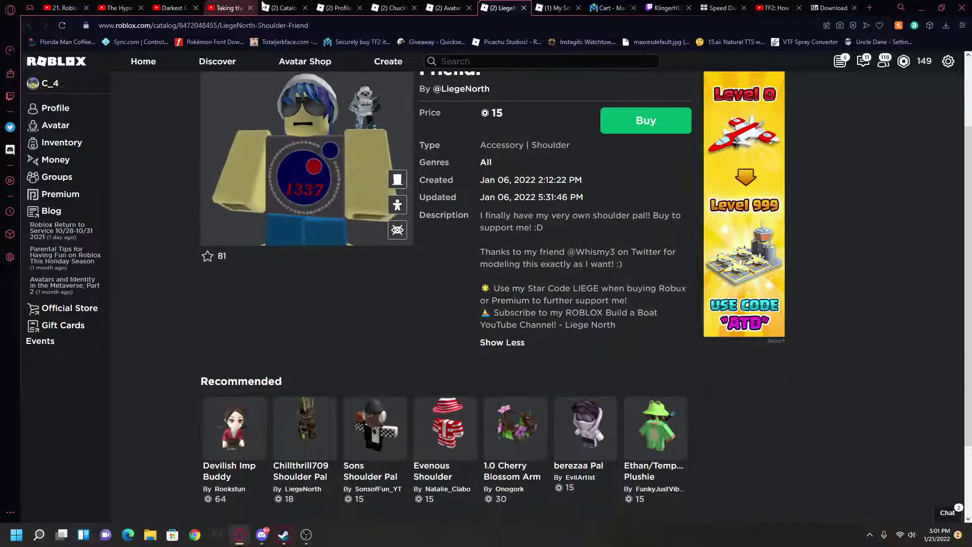
click(283, 8)
scroll(517, 392, down, 5)
scroll(486, 357, down, 2)
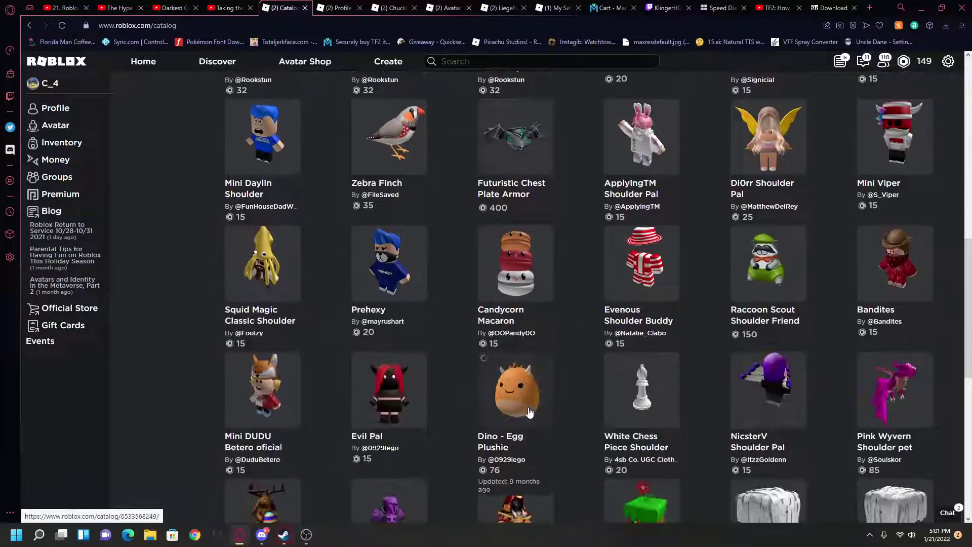
scroll(456, 326, down, 2)
scroll(415, 301, down, 1)
scroll(414, 301, down, 2)
scroll(449, 315, down, 1)
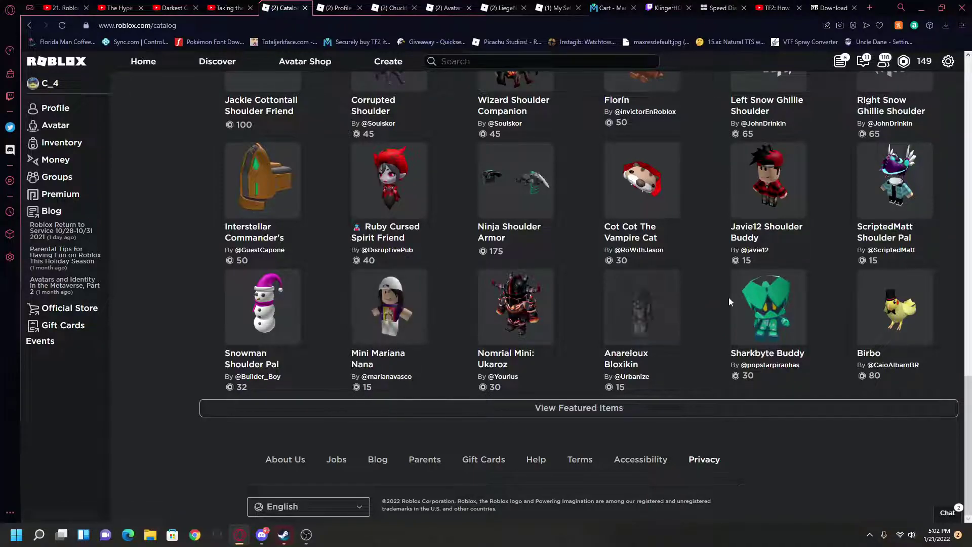
click(570, 407)
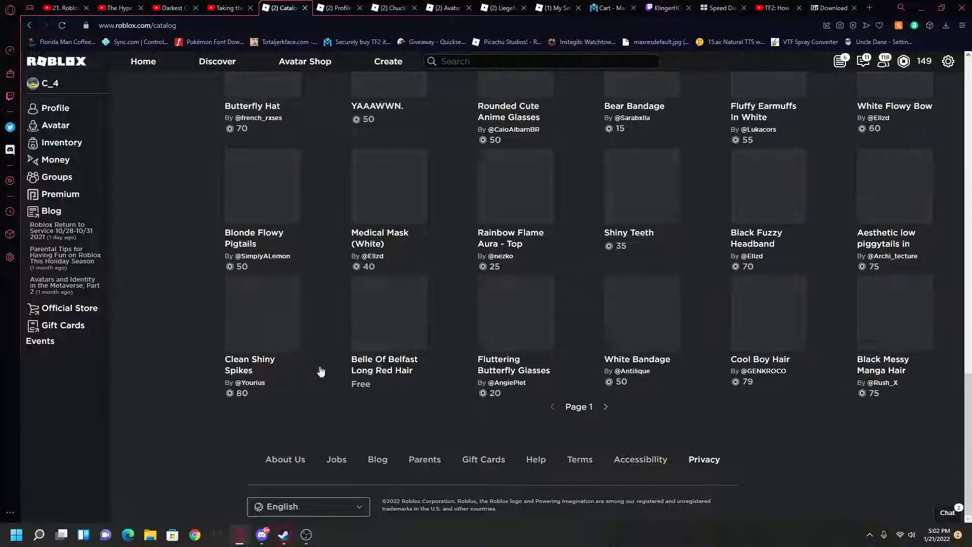
scroll(361, 375, up, 5)
scroll(359, 342, up, 5)
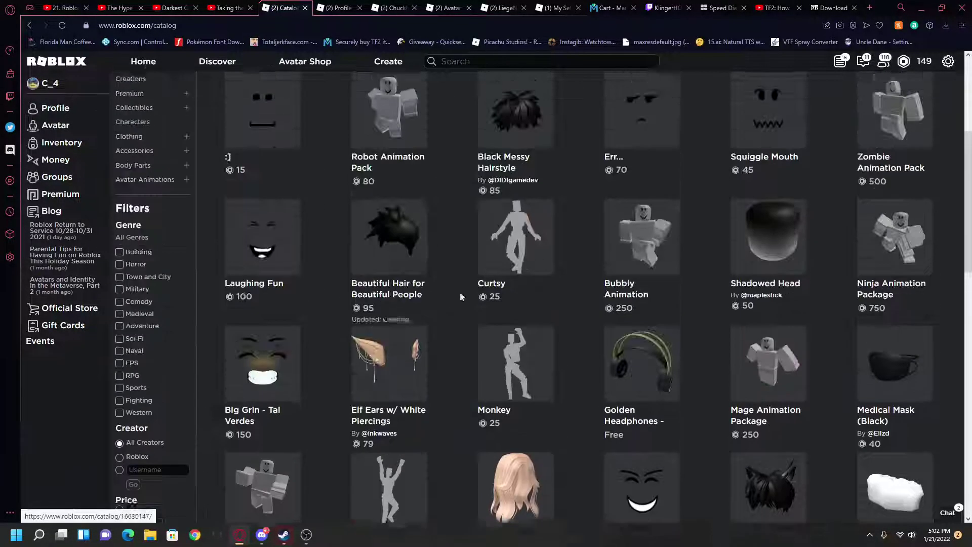
scroll(357, 312, up, 3)
scroll(356, 283, up, 3)
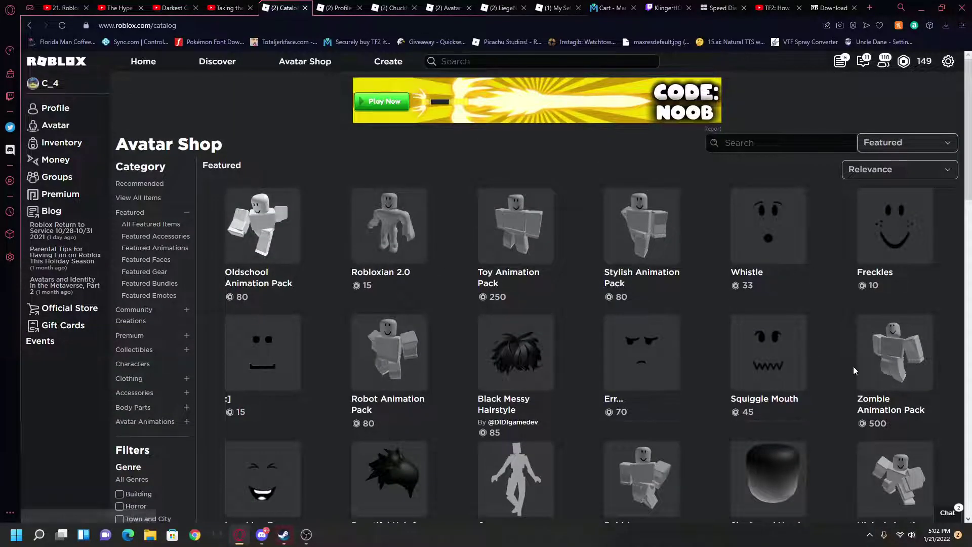
scroll(437, 337, down, 1)
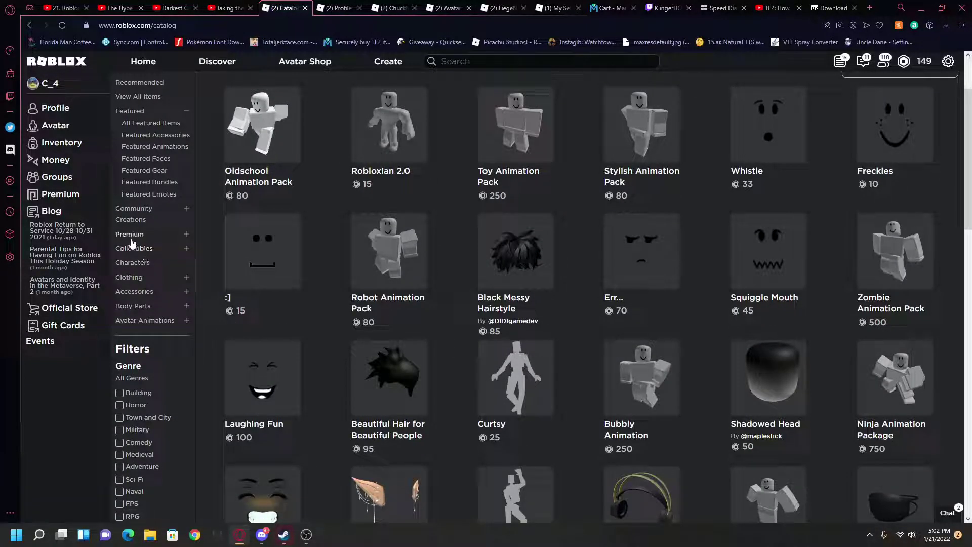
- Filter the catalog to Accessories > Shoulder
click(126, 277)
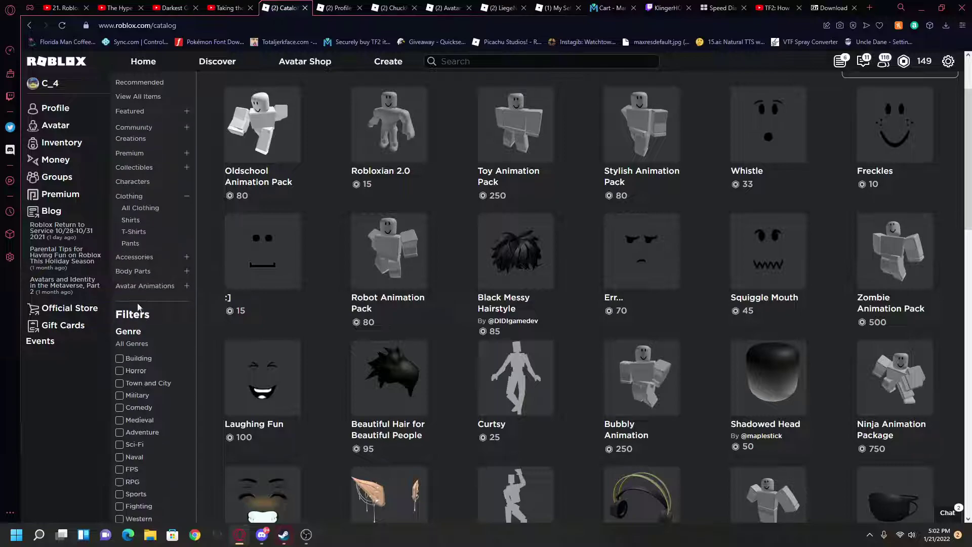
click(126, 196)
click(122, 209)
click(126, 271)
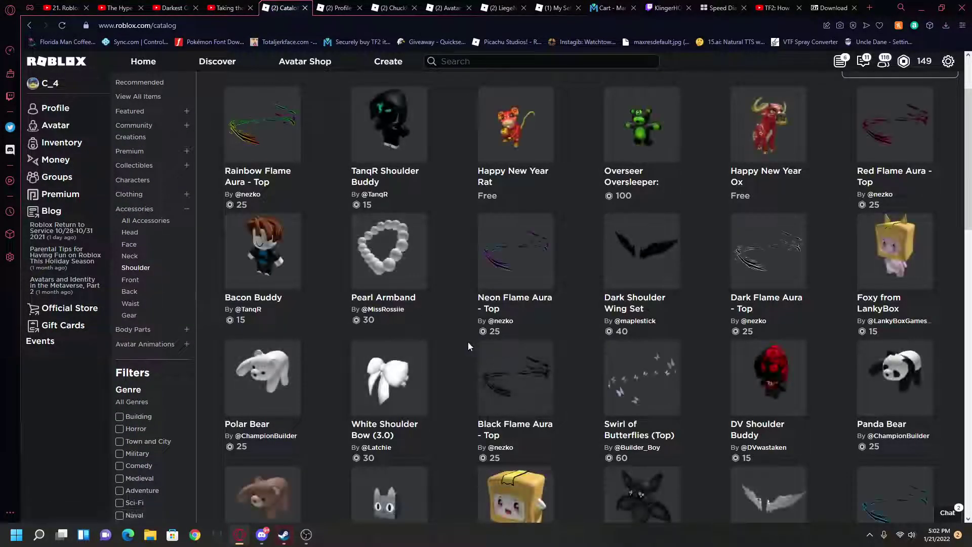
scroll(445, 368, down, 2)
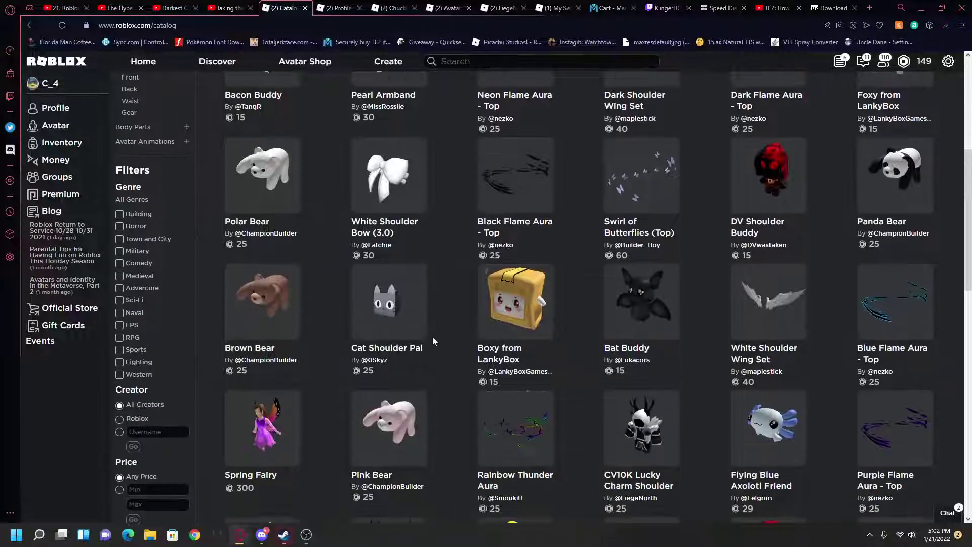
scroll(433, 336, up, 3)
- Sort by Price (Low to High) and open WolfgamingYT Shoulder Pet in a new tab
click(904, 175)
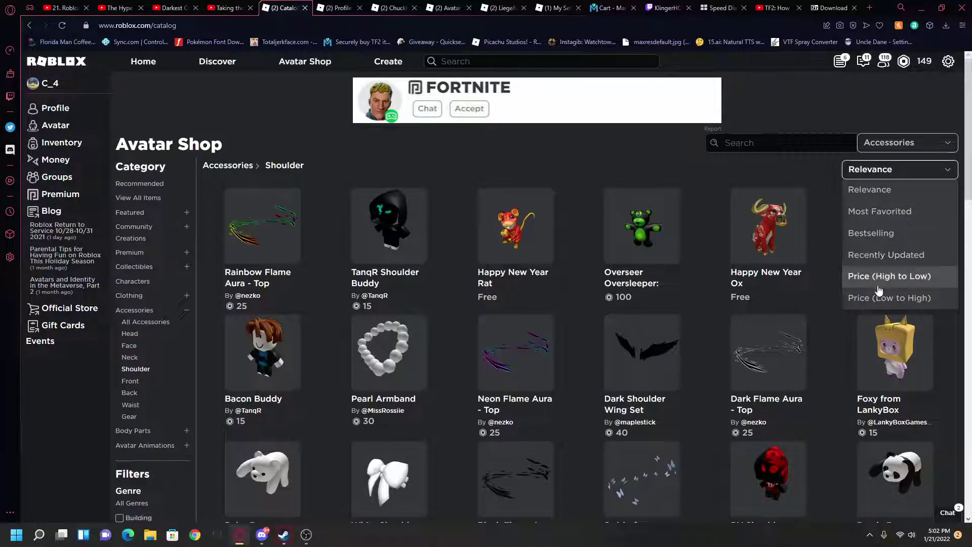
click(881, 298)
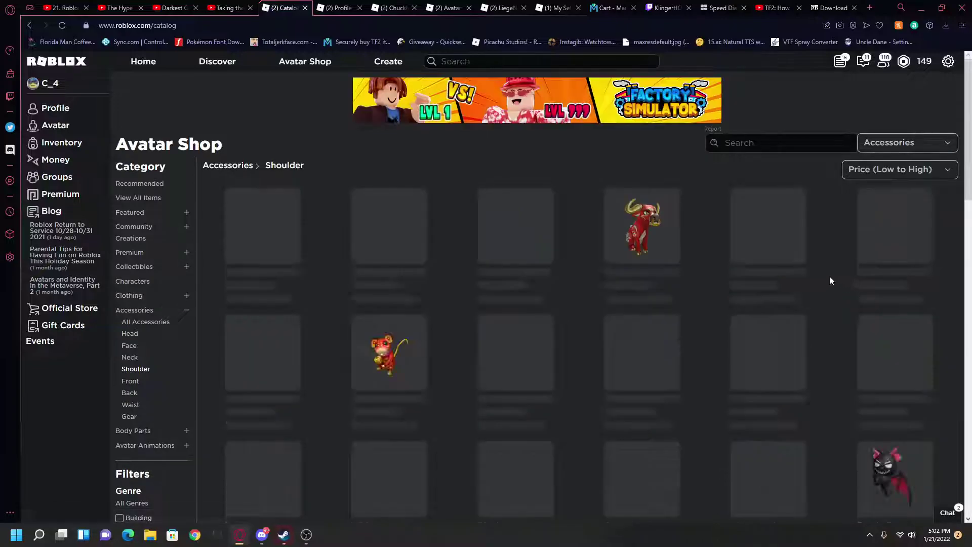
scroll(492, 296, down, 5)
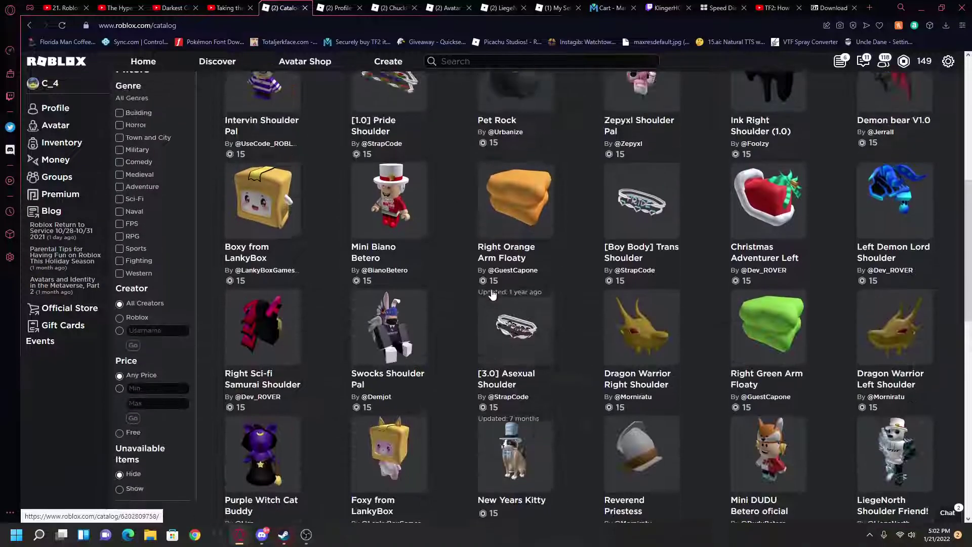
scroll(494, 303, down, 5)
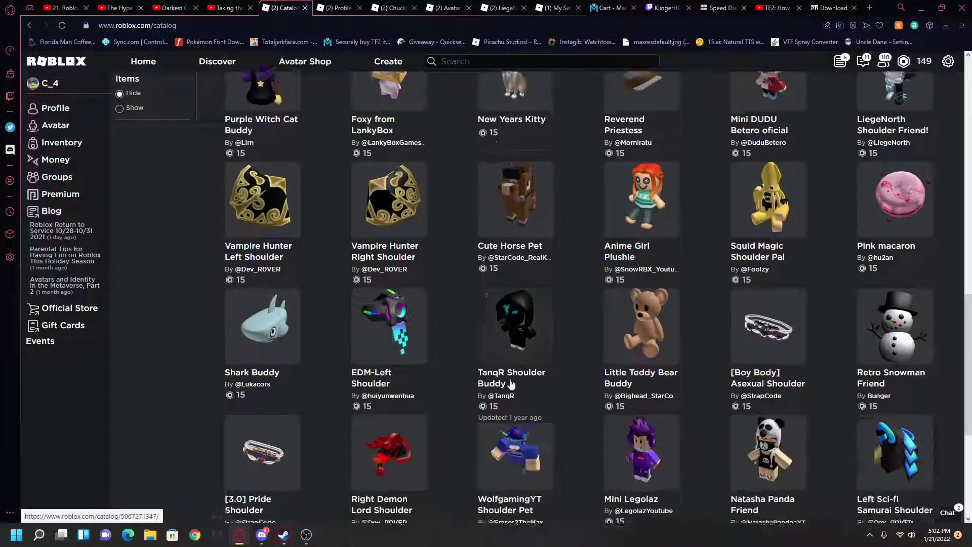
scroll(512, 386, down, 1)
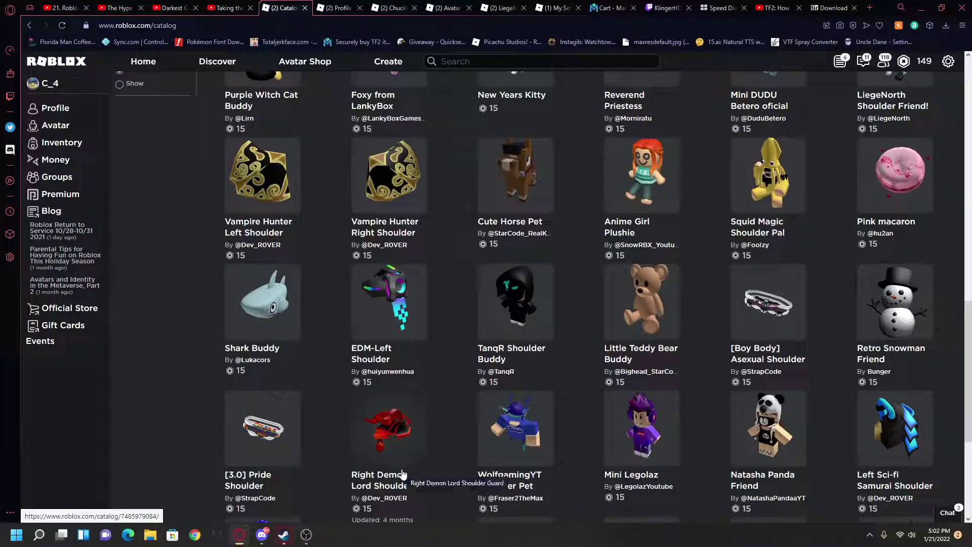
scroll(455, 426, down, 1)
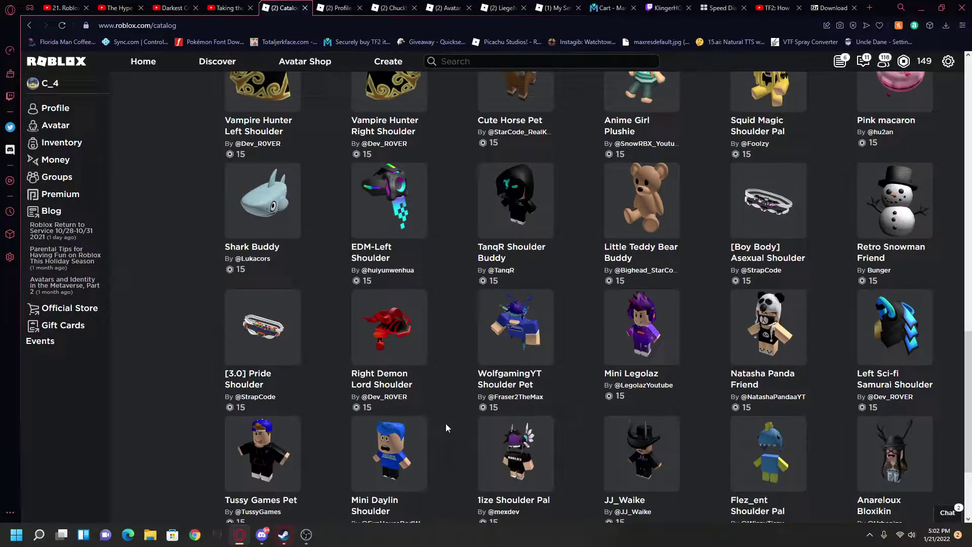
scroll(445, 428, down, 1)
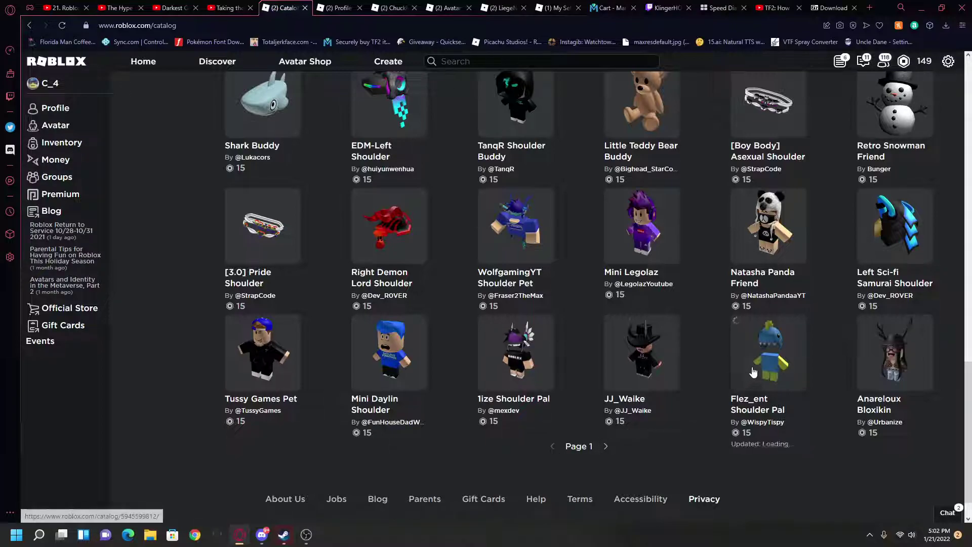
mouse_move(768, 453)
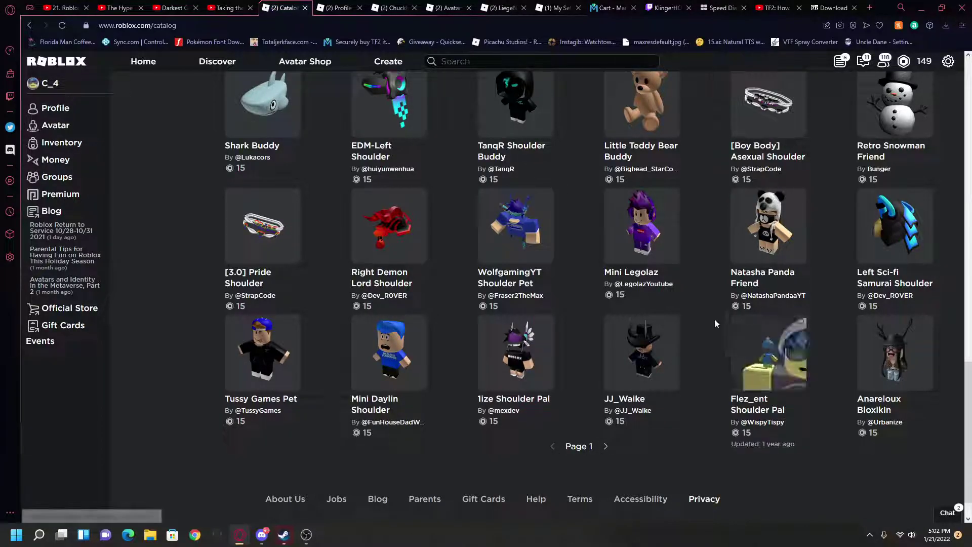
right_click(508, 249)
click(551, 257)
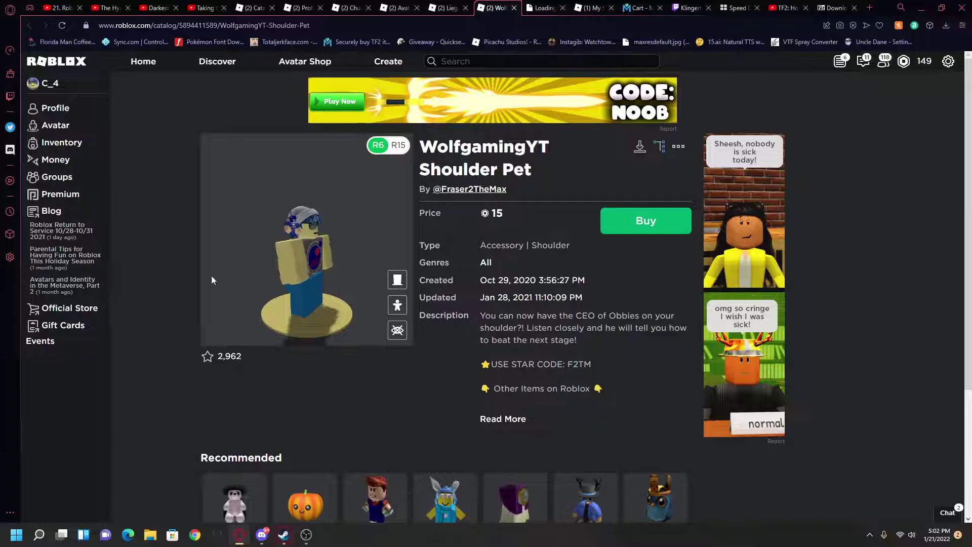
scroll(325, 210, up, 5)
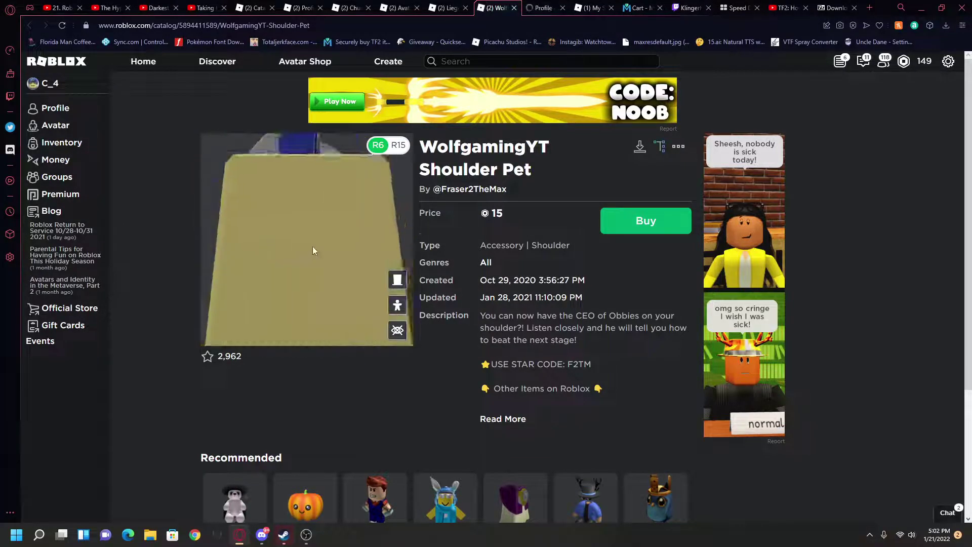
- Rotate the WolfgamingYT Shoulder Pet preview and expand its full description
drag(315, 250, 281, 257)
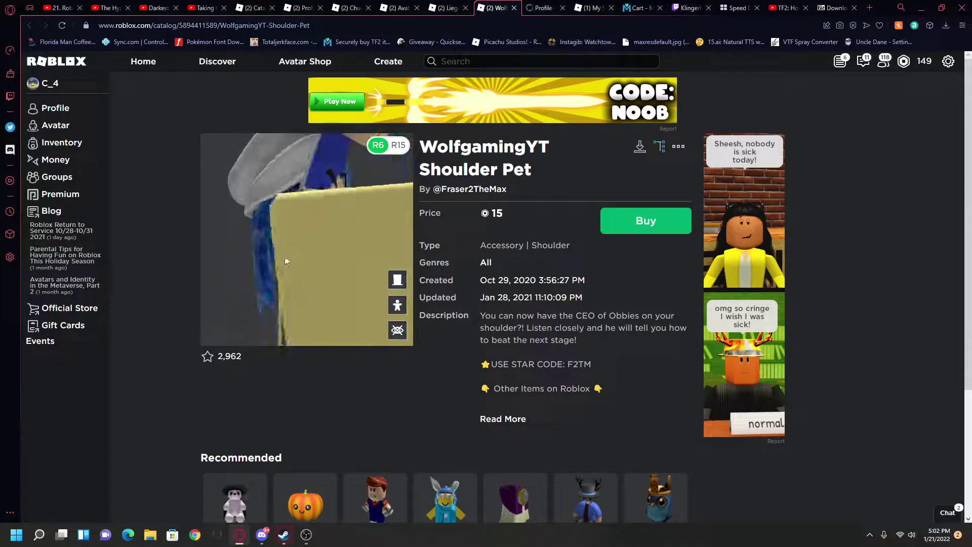
click(502, 419)
scroll(557, 438, down, 3)
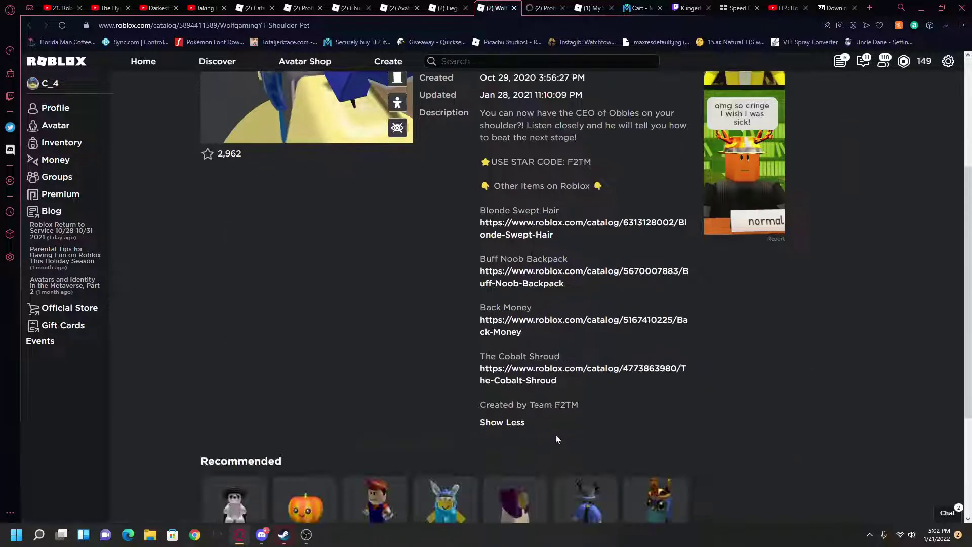
scroll(481, 448, down, 2)
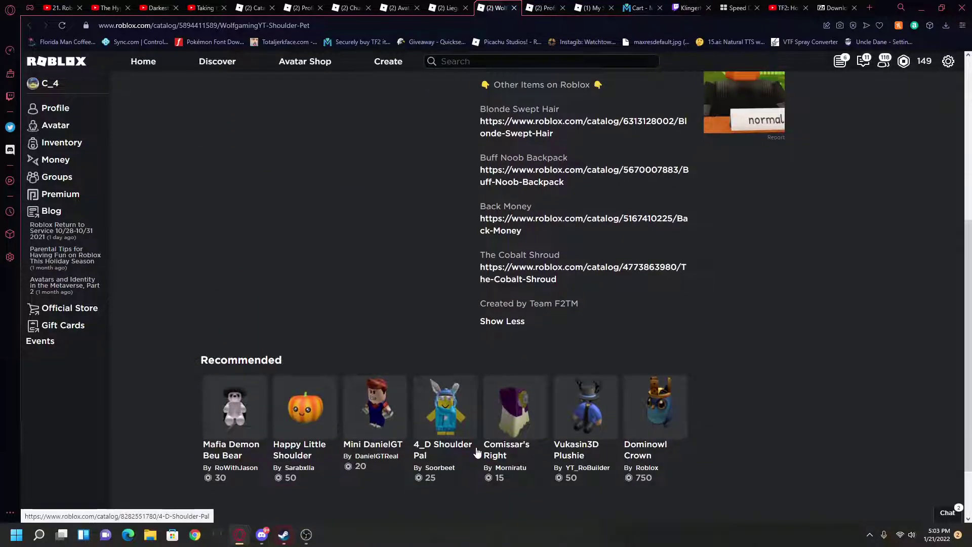
scroll(476, 452, up, 1)
scroll(590, 445, up, 2)
mouse_move(311, 231)
mouse_down()
mouse_move(322, 244)
mouse_move(309, 229)
mouse_up()
- Show Fraser2TheMax's worn items, inspect the Golden Game Headphones, then return to the profile
key(ctrl+Tab)
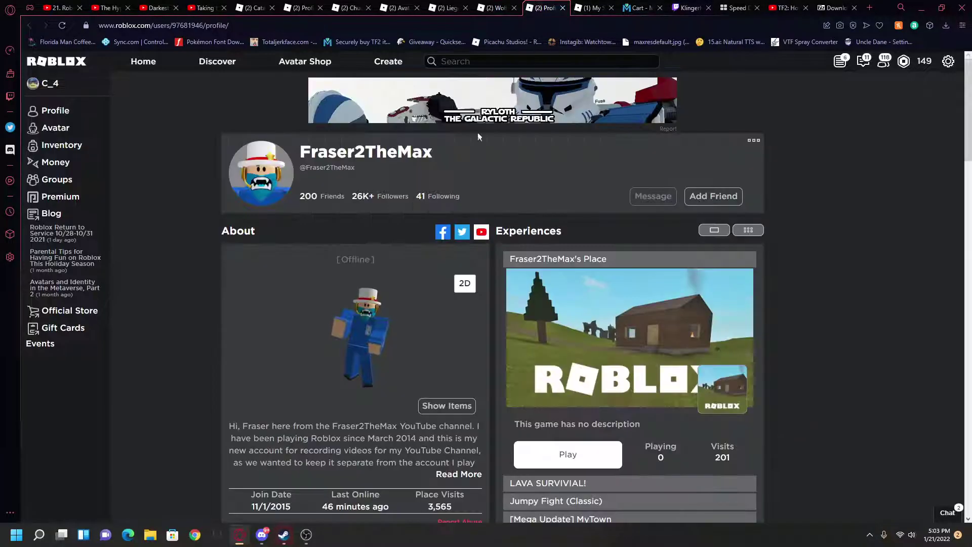
scroll(309, 231, down, 5)
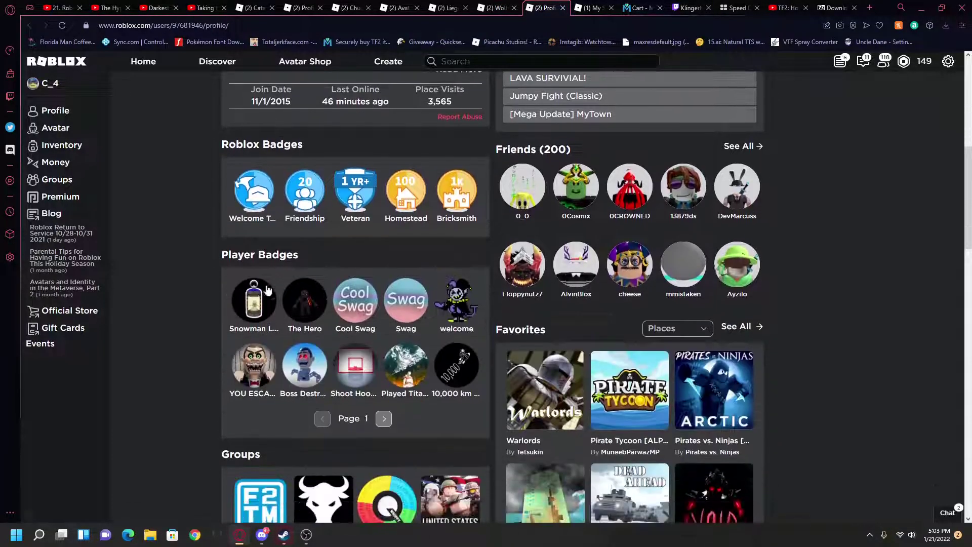
scroll(319, 271, up, 2)
scroll(319, 270, up, 2)
scroll(482, 304, down, 2)
scroll(483, 304, up, 2)
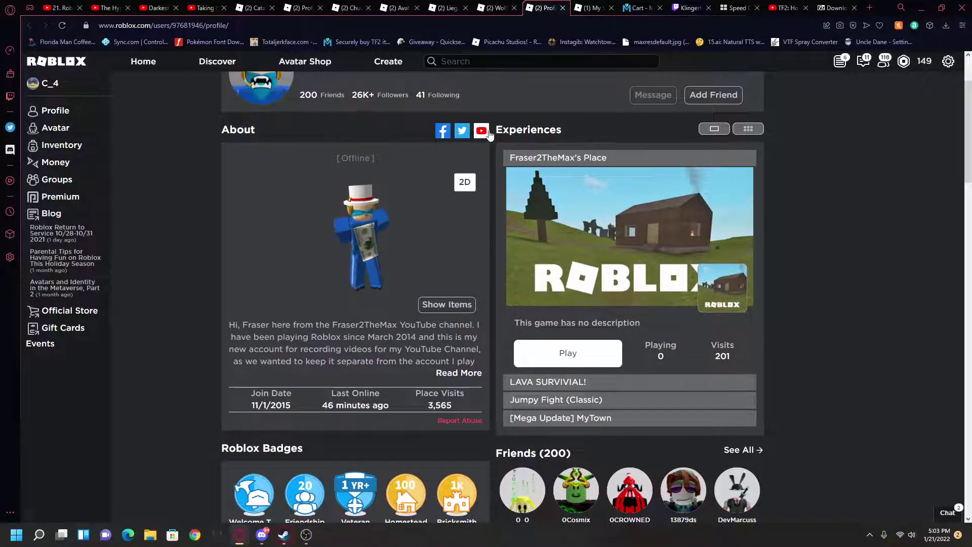
scroll(394, 137, up, 2)
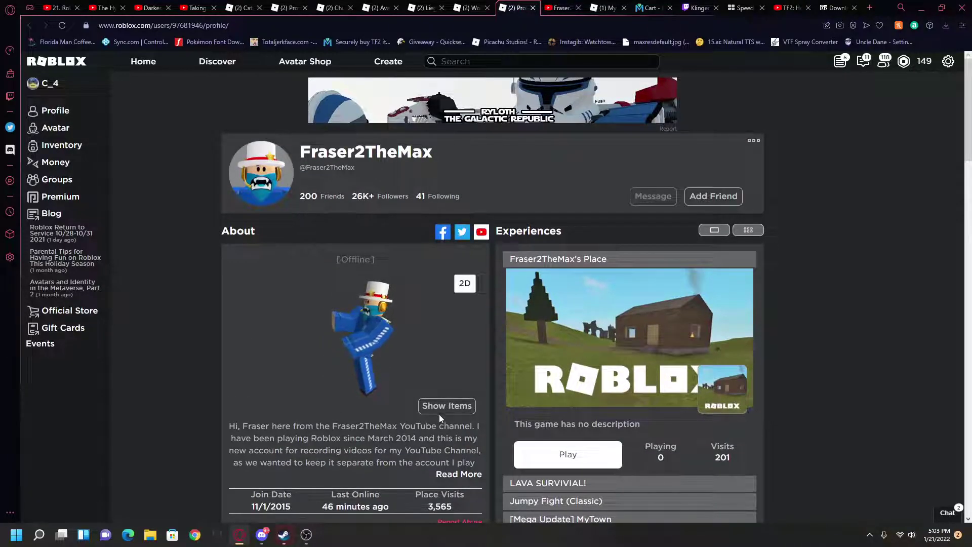
click(441, 407)
click(440, 407)
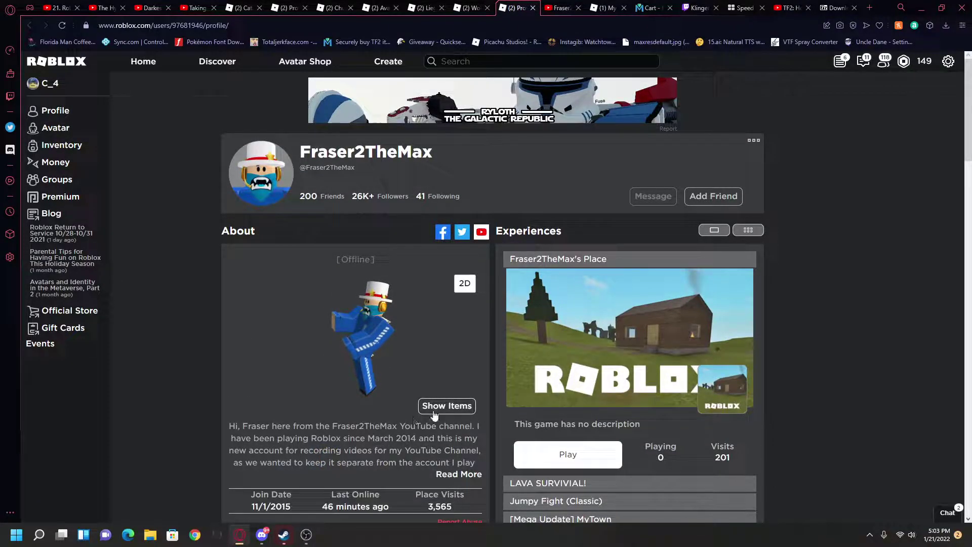
click(435, 410)
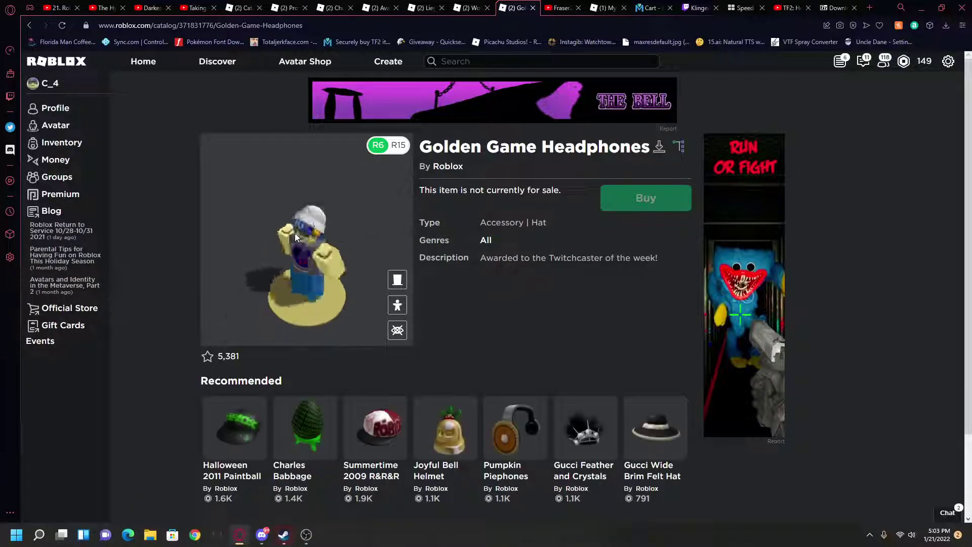
drag(373, 228, 353, 248)
scroll(354, 246, up, 3)
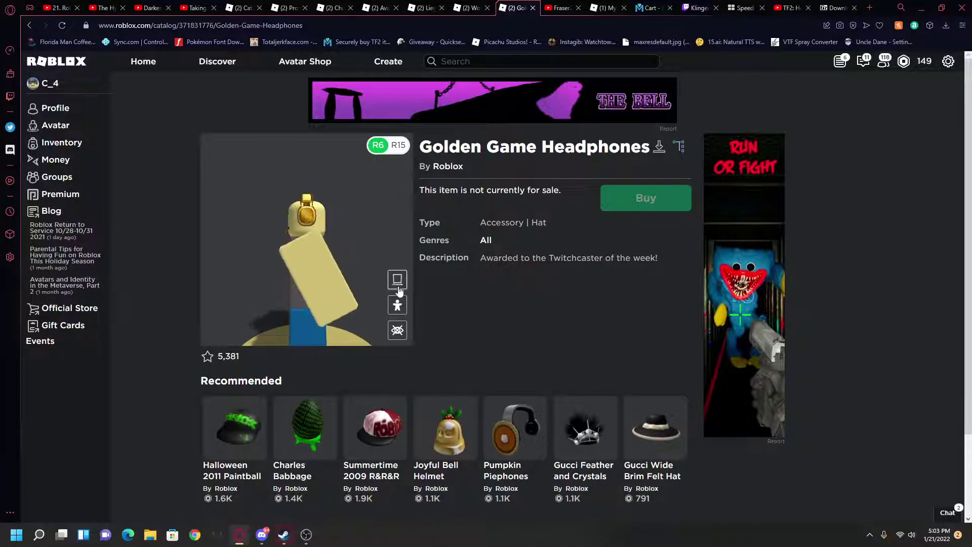
click(29, 25)
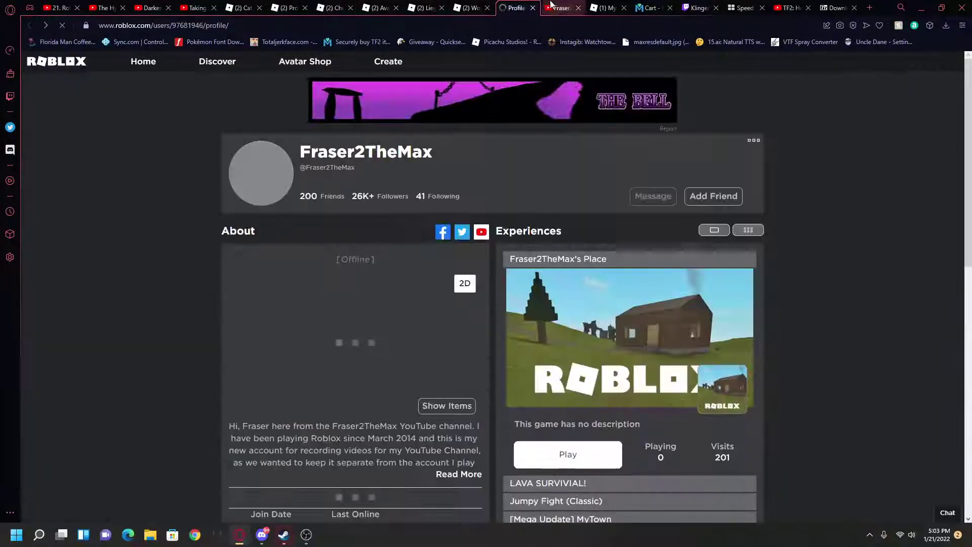
- Switch to Fraser2TheMax's YouTube channel and pause the trailer at 0:11
click(563, 8)
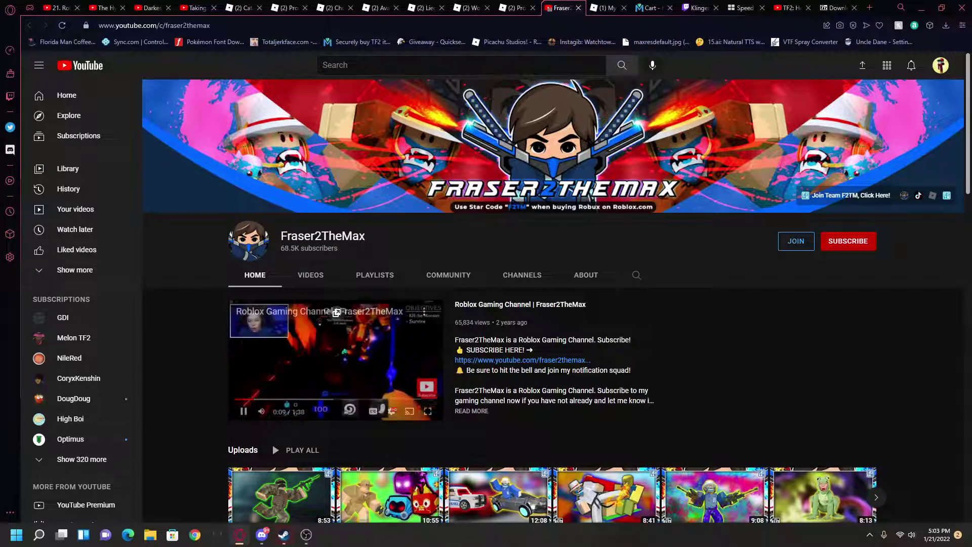
click(303, 305)
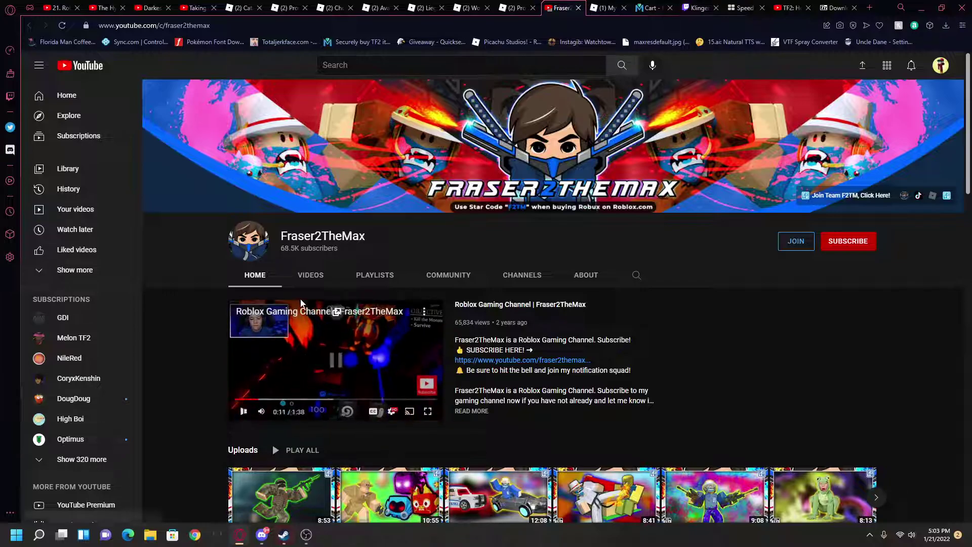
- Expand and collapse Fraser2TheMax's Roblox profile description, then return to the YouTube channel
click(513, 8)
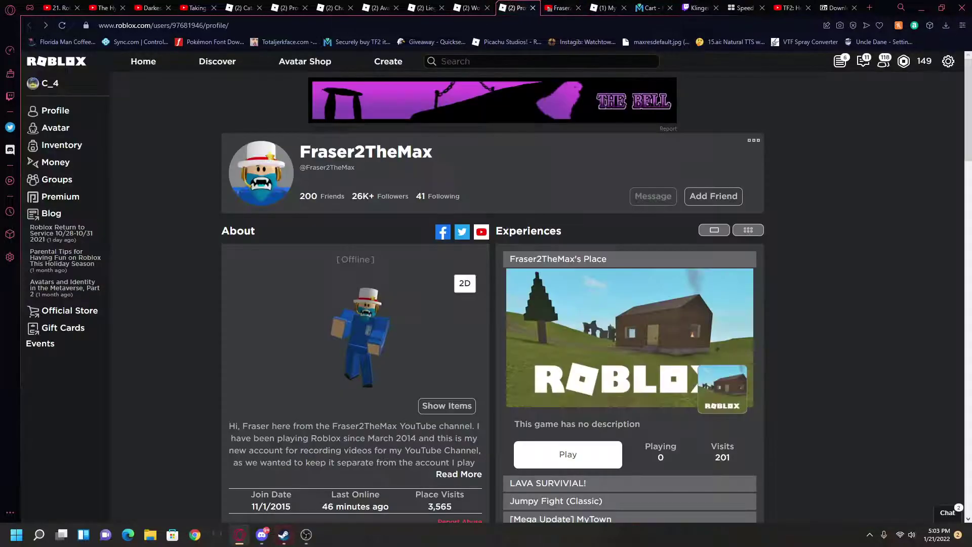
scroll(220, 402, down, 2)
scroll(219, 402, down, 2)
scroll(220, 402, down, 2)
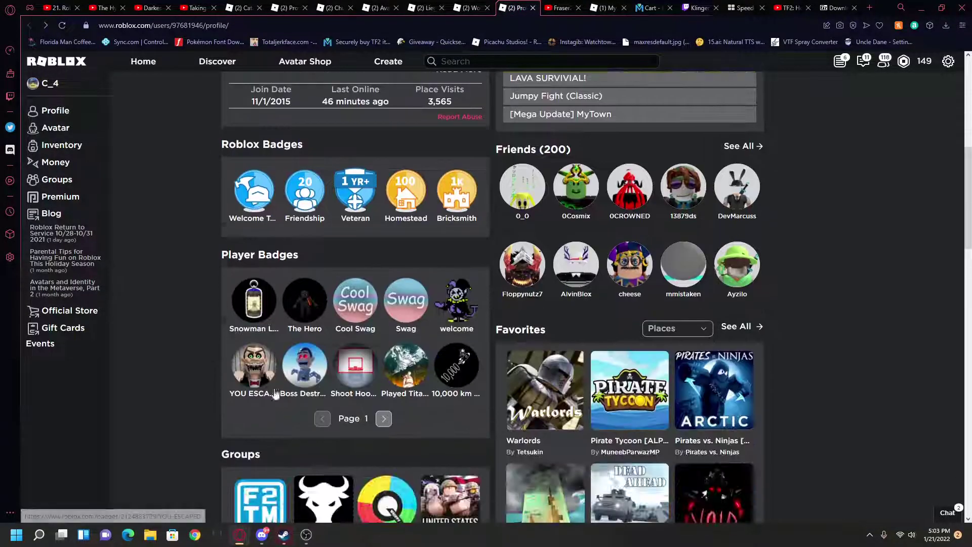
scroll(297, 372, down, 3)
scroll(296, 373, up, 4)
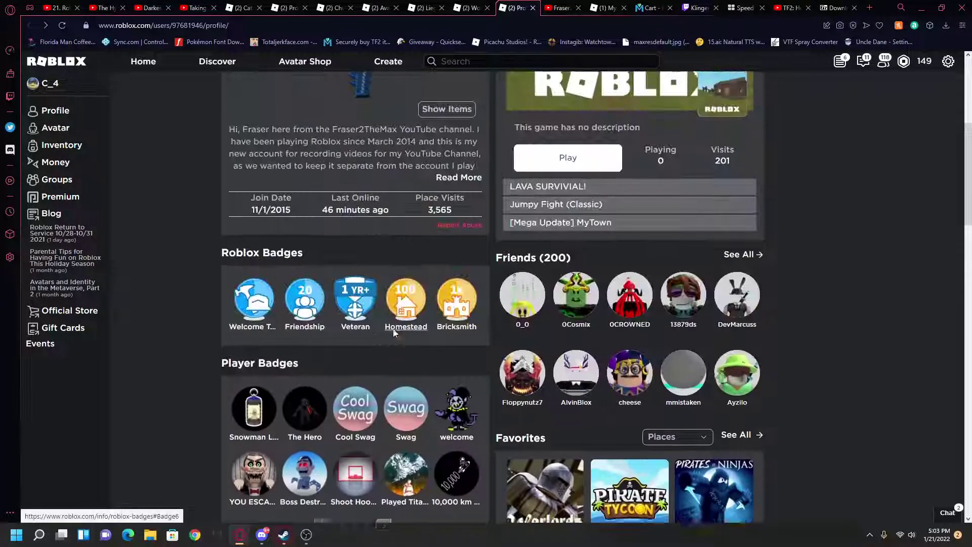
scroll(297, 373, up, 3)
click(456, 374)
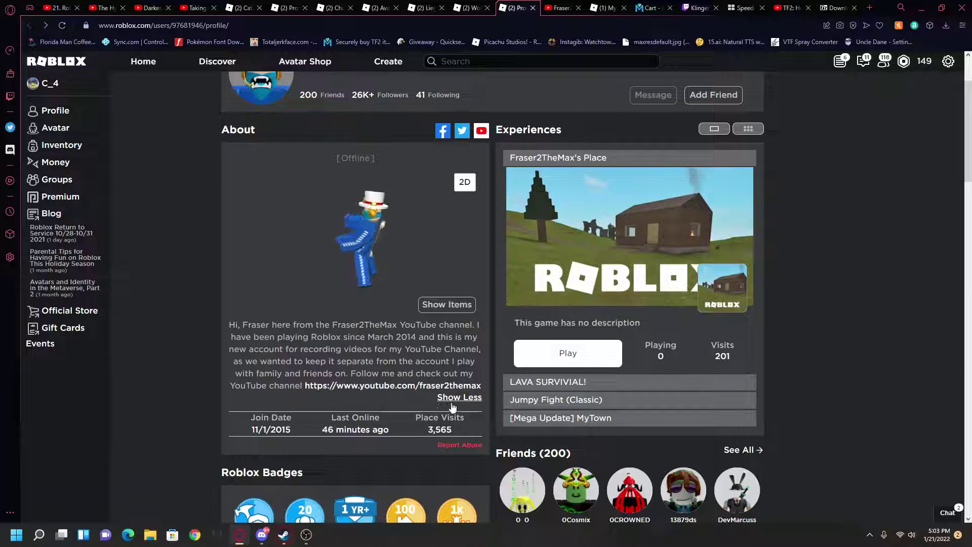
click(453, 400)
scroll(354, 364, up, 2)
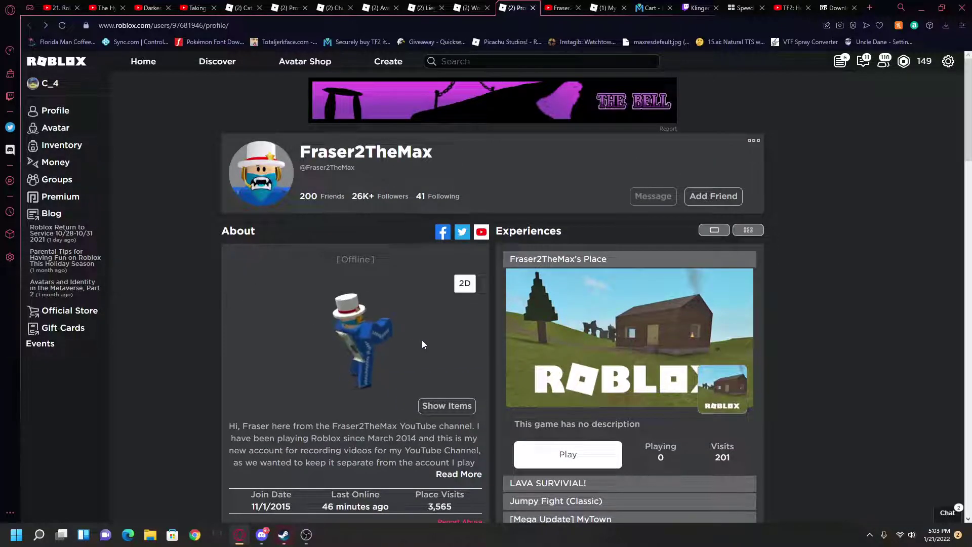
key(ctrl+Tab)
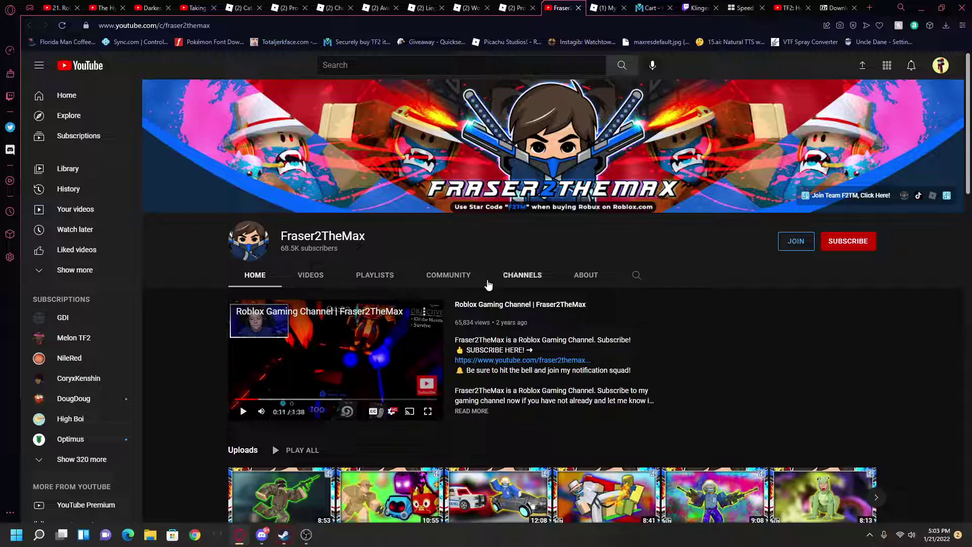
scroll(486, 289, down, 5)
scroll(418, 365, down, 3)
scroll(407, 374, up, 3)
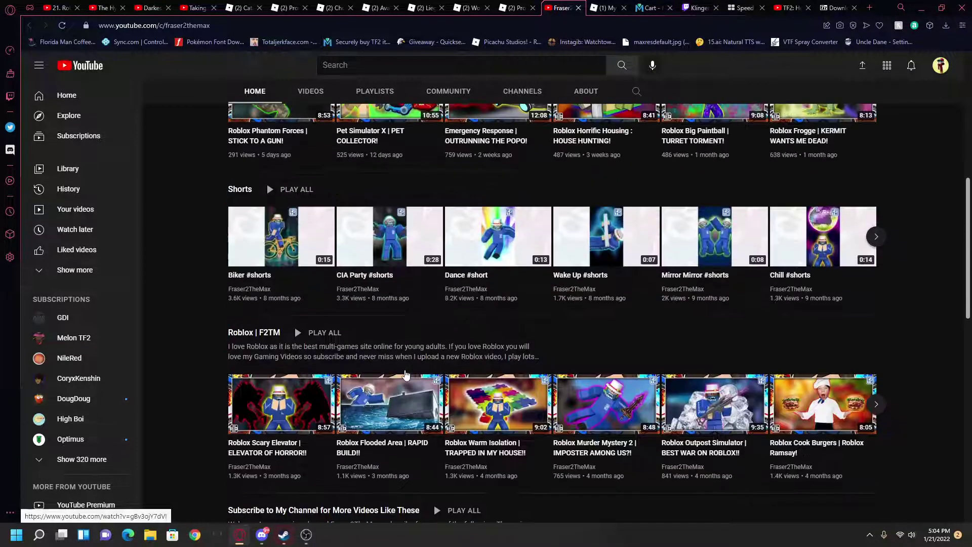
scroll(375, 319, up, 2)
scroll(346, 262, up, 3)
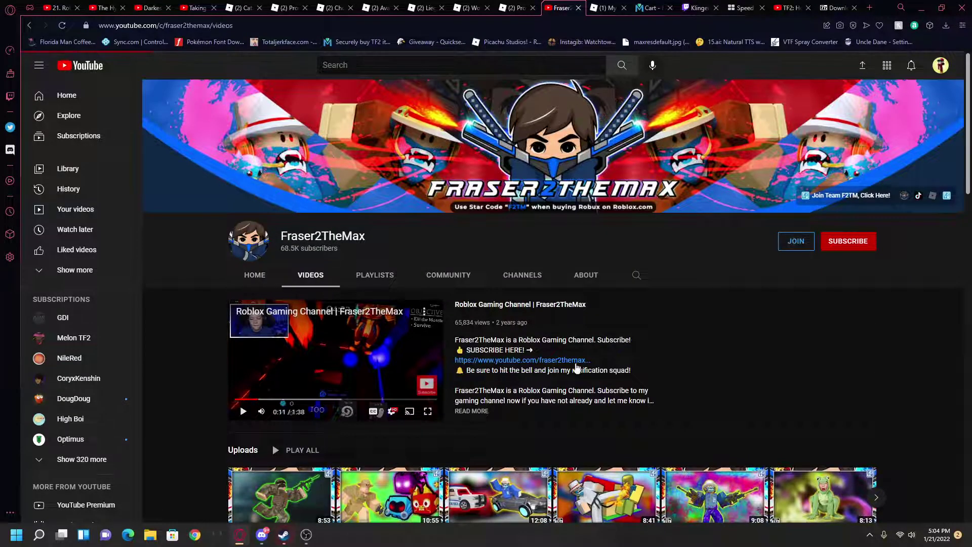
- Browse the channel's Videos uploads, highlight the 68.5K subscriber count, then return to the Roblox profile
click(314, 277)
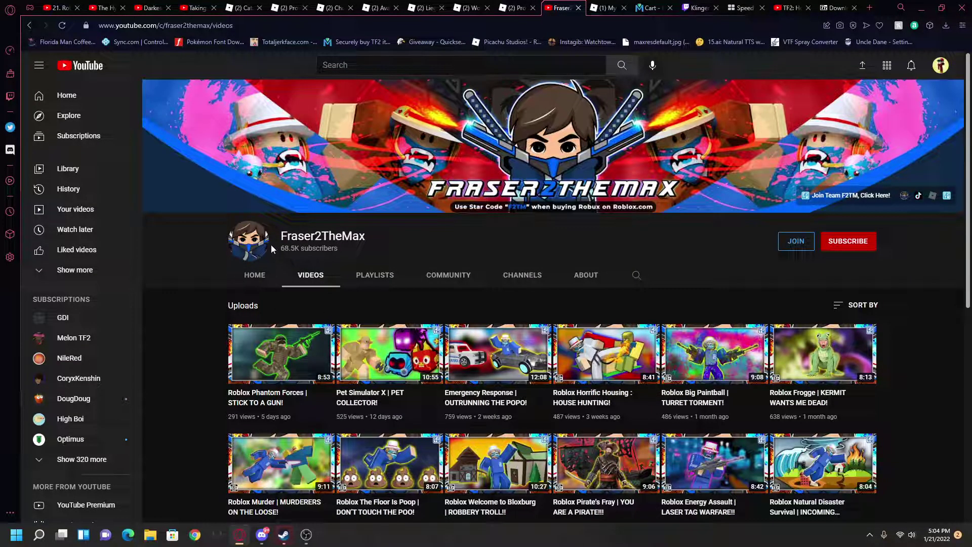
drag(273, 245, 366, 252)
click(368, 252)
click(517, 7)
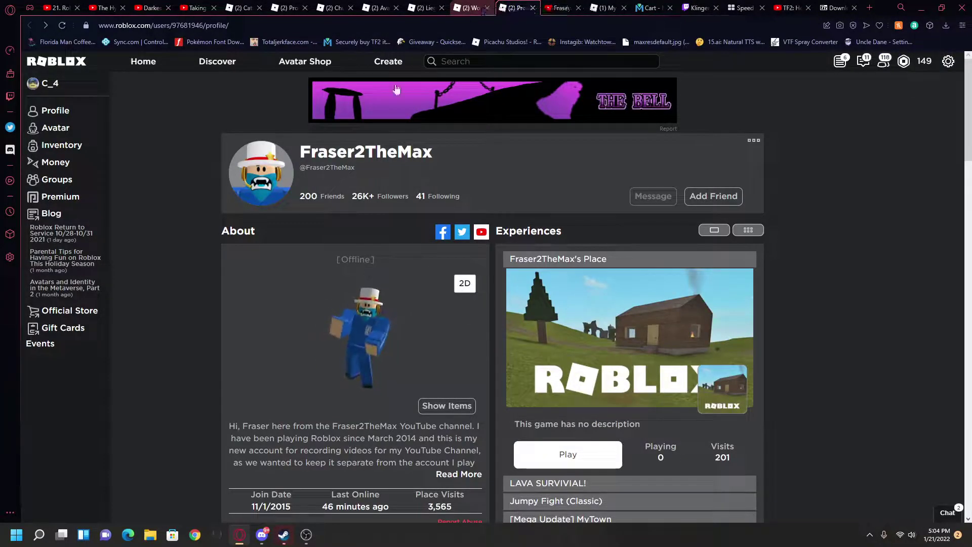
- Rotate the creator's avatar and the WolfgamingYT Shoulder Pet preview, then go back to the catalog
mouse_move(369, 332)
mouse_down()
mouse_move(309, 334)
mouse_move(330, 334)
mouse_up()
scroll(206, 346, down, 3)
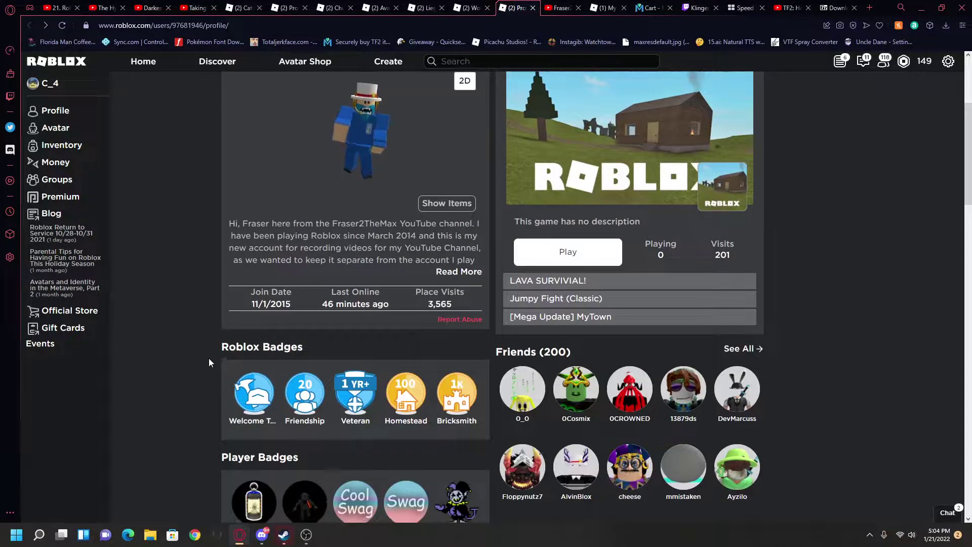
scroll(213, 350, down, 2)
scroll(214, 341, up, 5)
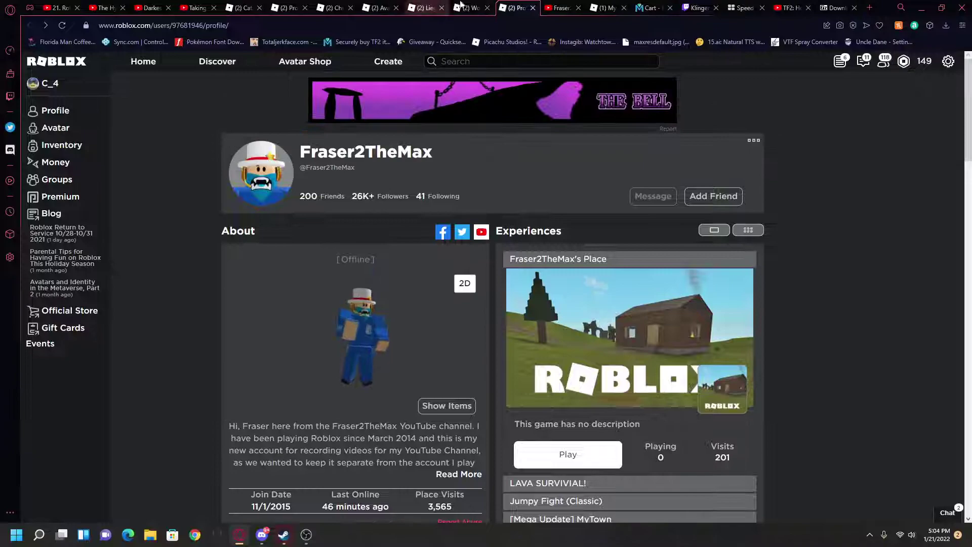
click(470, 8)
scroll(302, 242, down, 2)
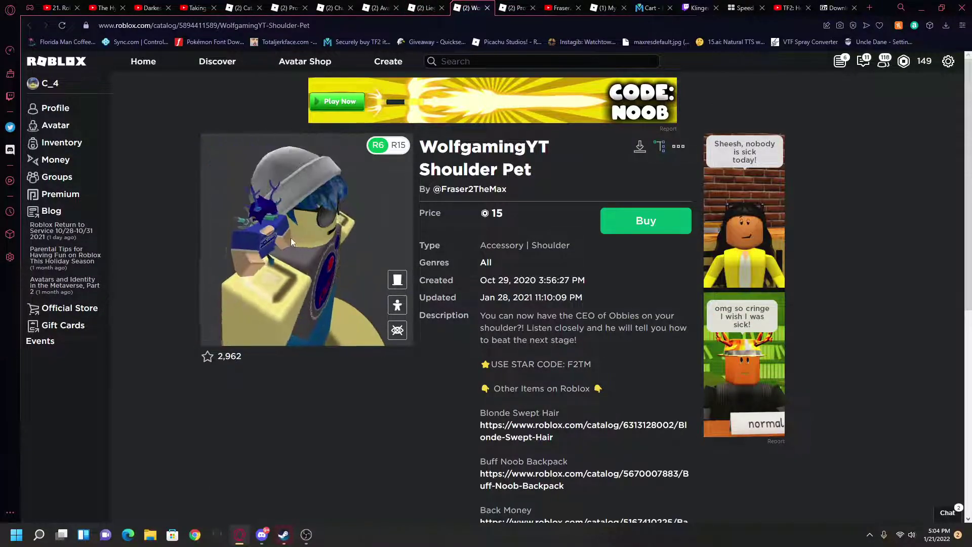
mouse_move(298, 243)
mouse_down()
mouse_move(275, 239)
mouse_move(364, 237)
mouse_move(287, 229)
mouse_up()
scroll(276, 240, up, 3)
scroll(287, 230, up, 2)
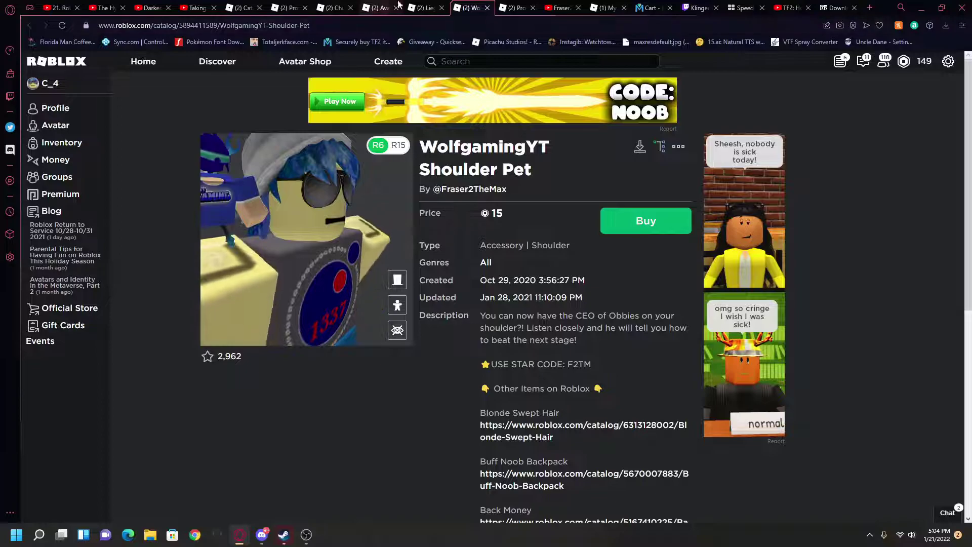
key(ctrl+shift+Tab)
key(ctrl+shift+Tab)
click(236, 6)
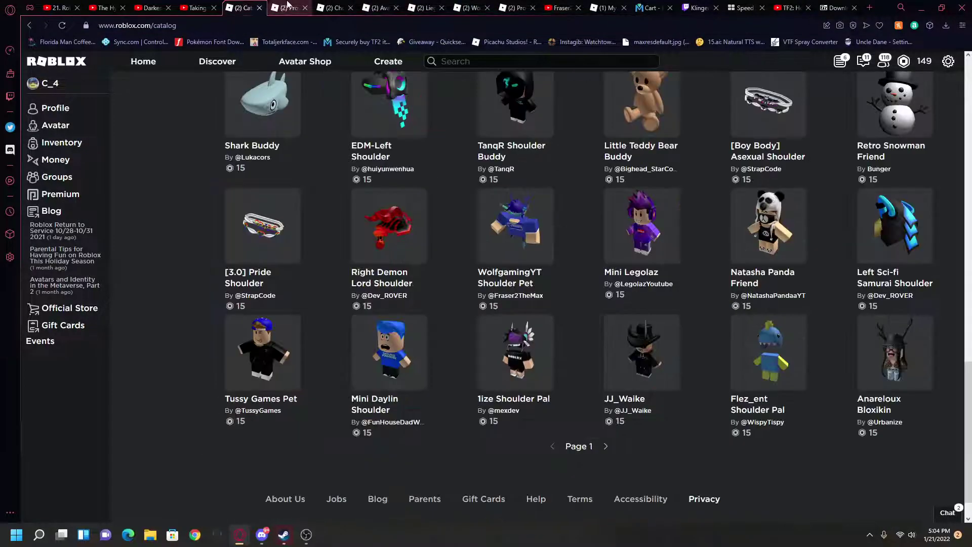
key(ctrl+Tab)
key(ctrl+shift+Tab)
scroll(423, 485, up, 4)
scroll(423, 485, up, 10)
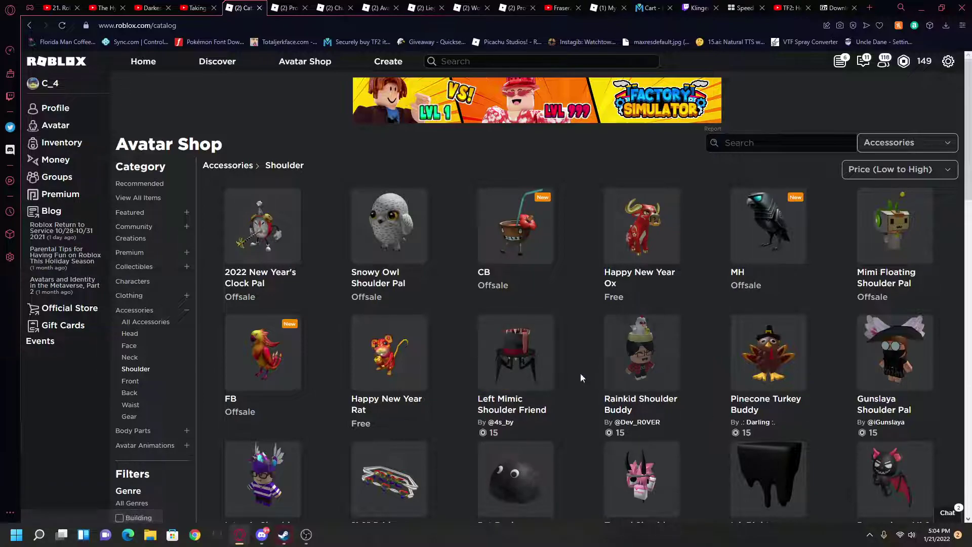
click(131, 380)
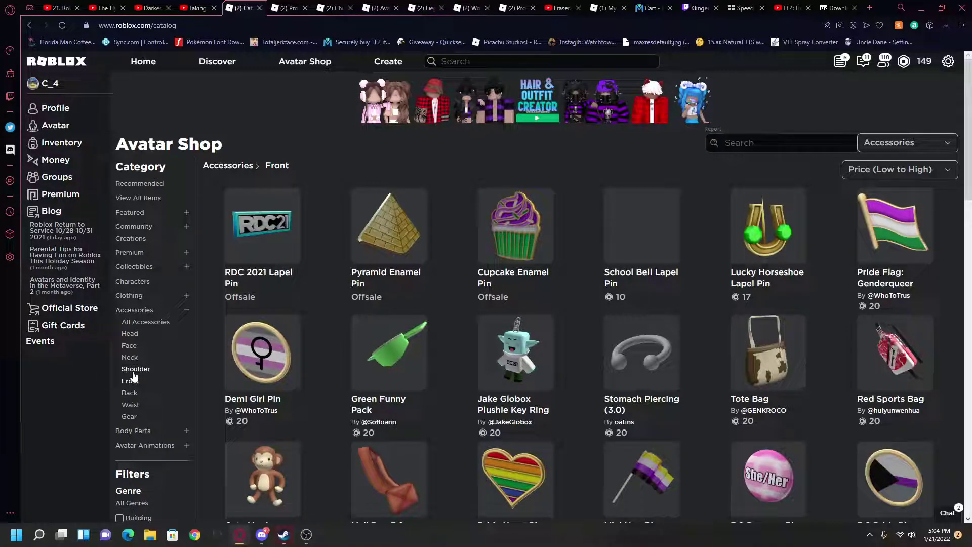
click(134, 371)
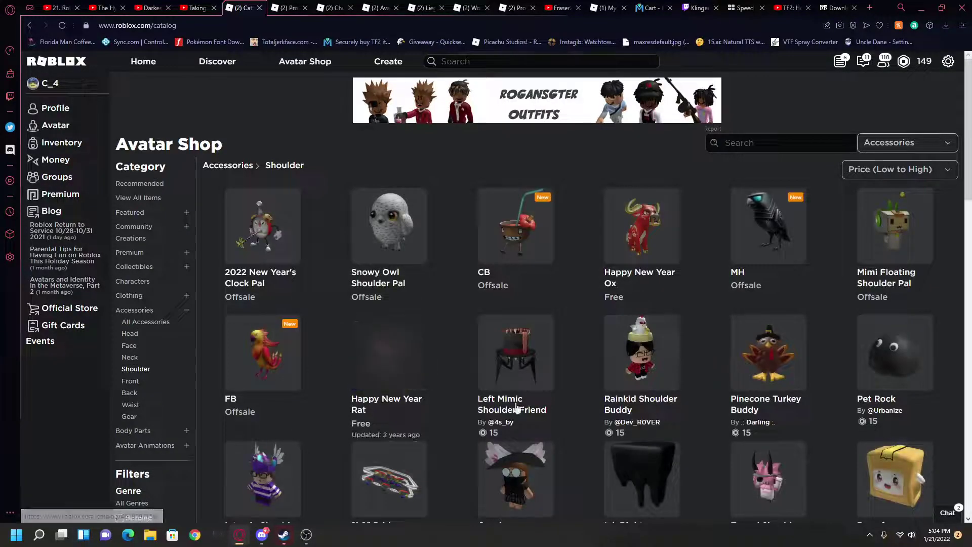
scroll(963, 439, down, 3)
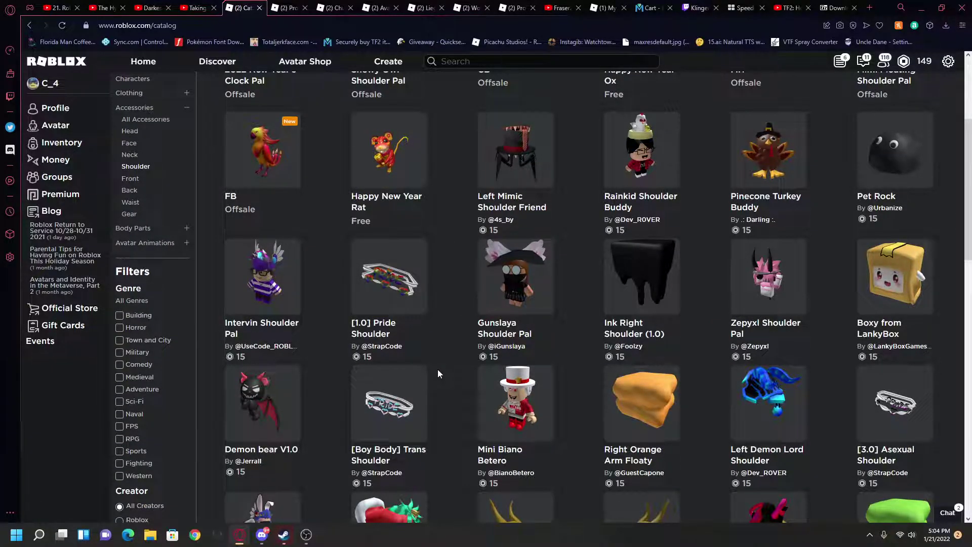
scroll(437, 374, up, 3)
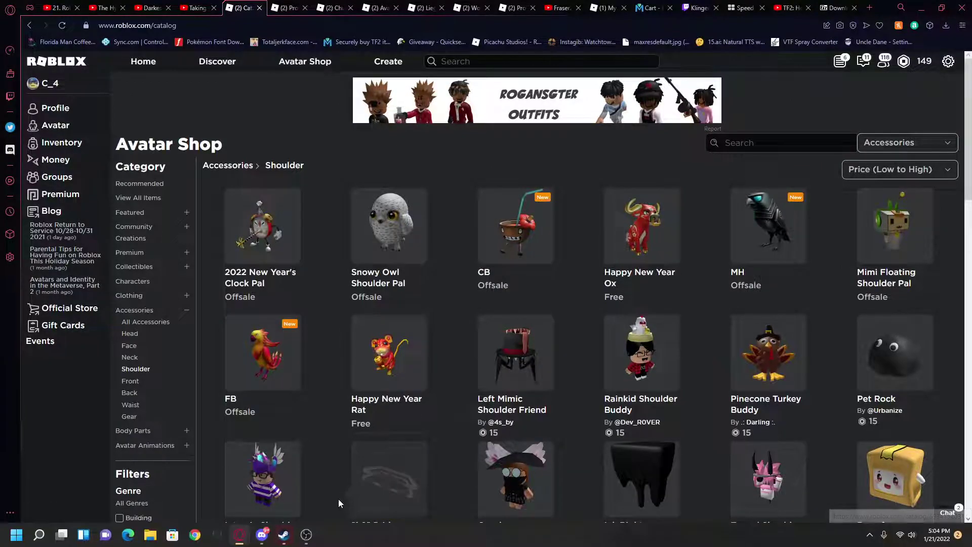